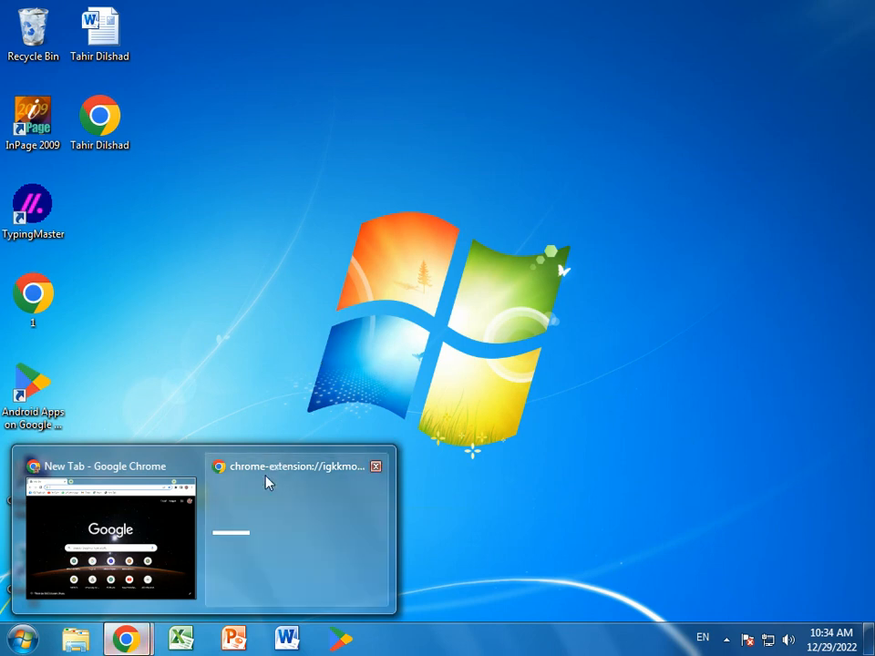
Step: Open YouTube in Chrome and show the playlists of the signed-in account's own channel
click(111, 530)
click(138, 72)
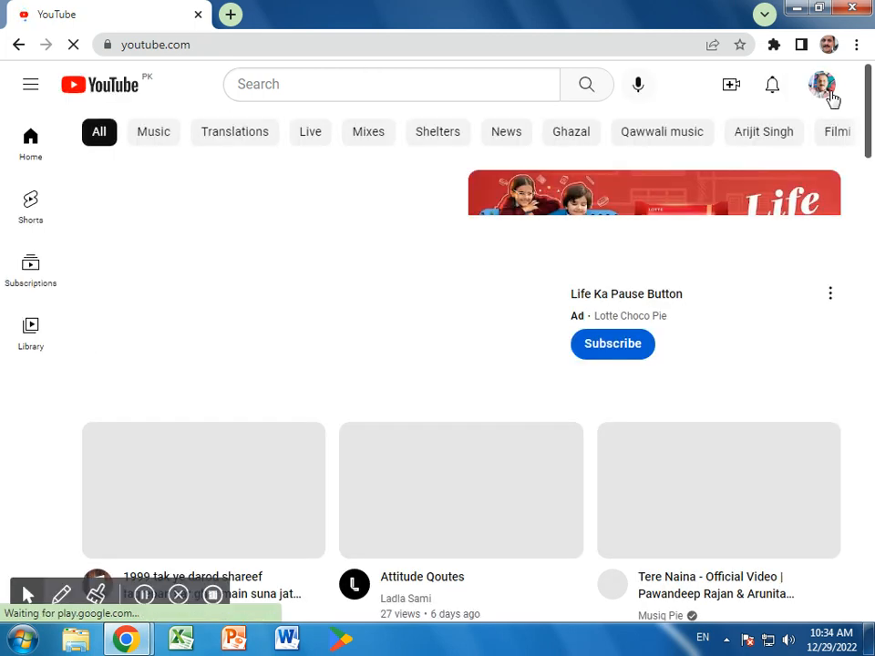
click(831, 91)
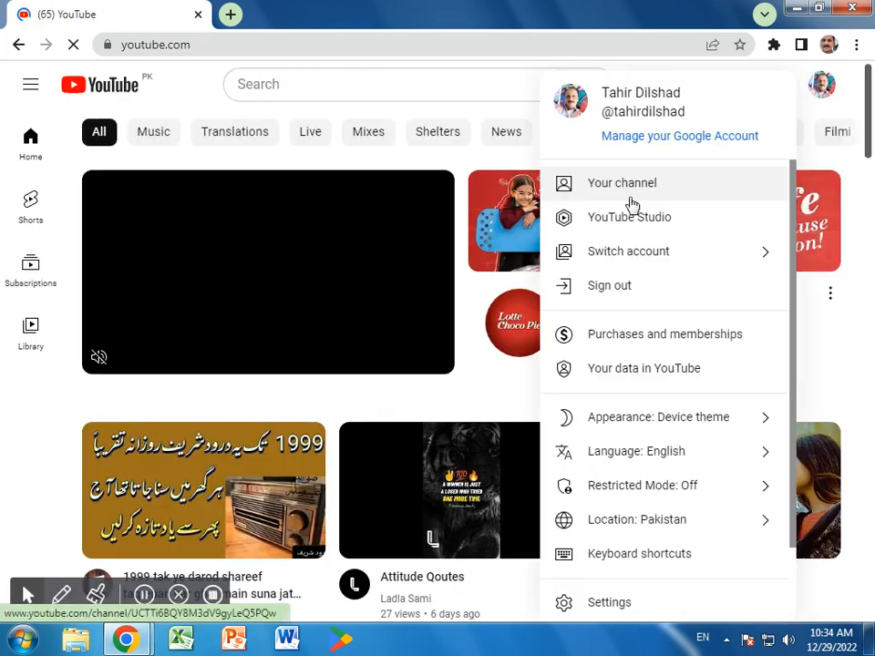
click(631, 188)
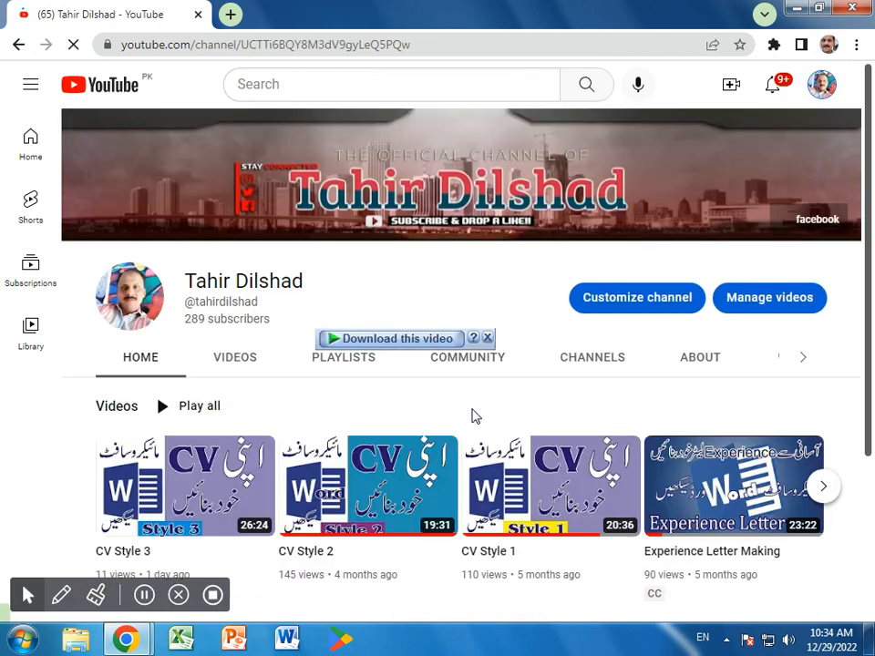
click(355, 370)
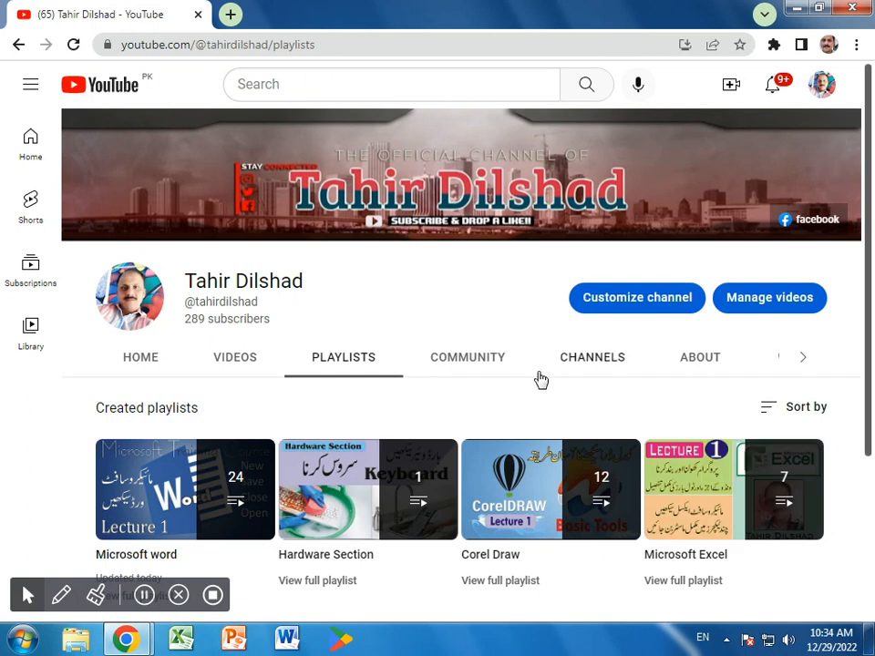
scroll(872, 251, down, 3)
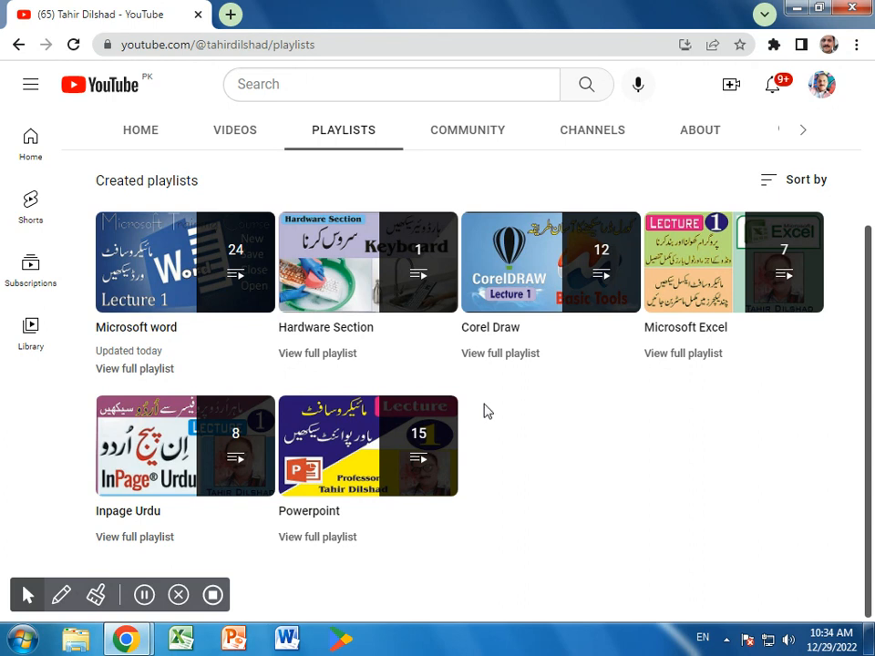
Step: Search YouTube for the channel by its owner's name, open it and show its created playlists
click(321, 82)
text(tahir dilsha)
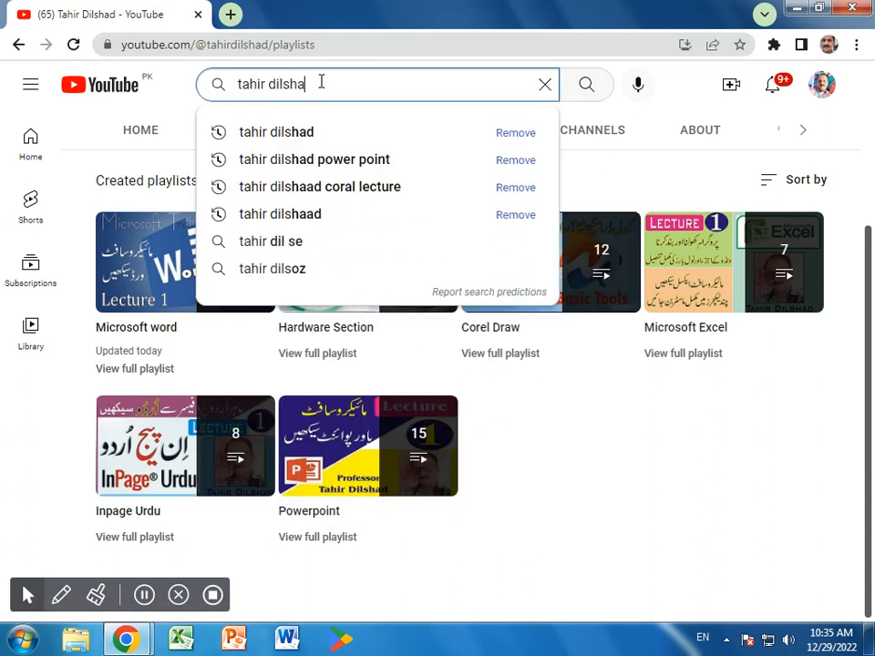
text(d)
key(Return)
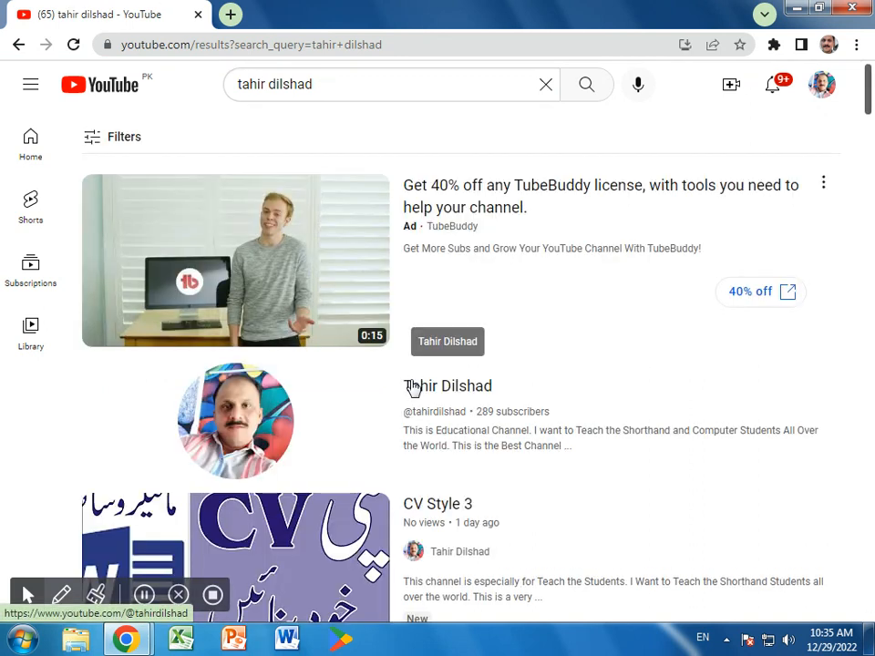
click(412, 387)
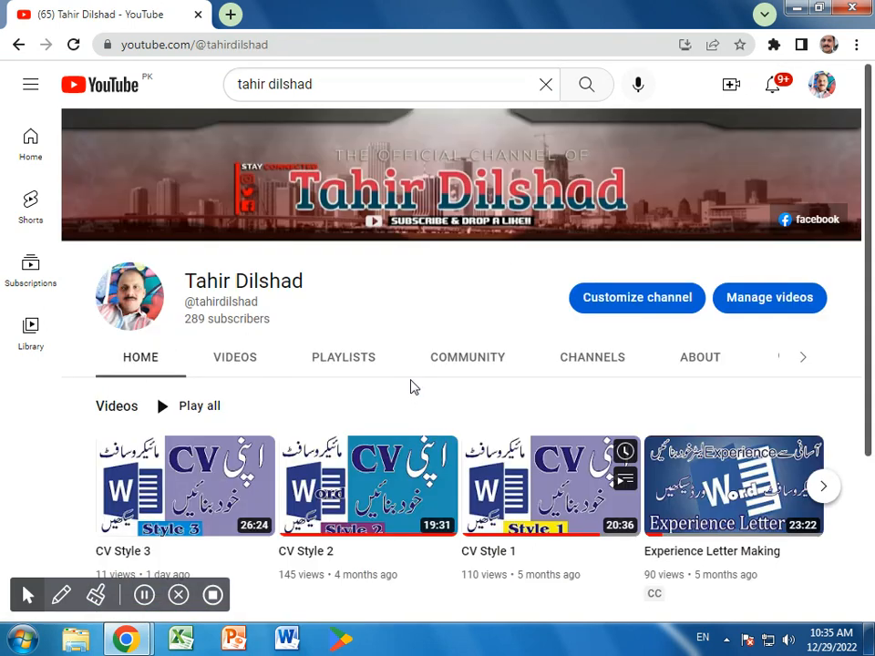
click(343, 362)
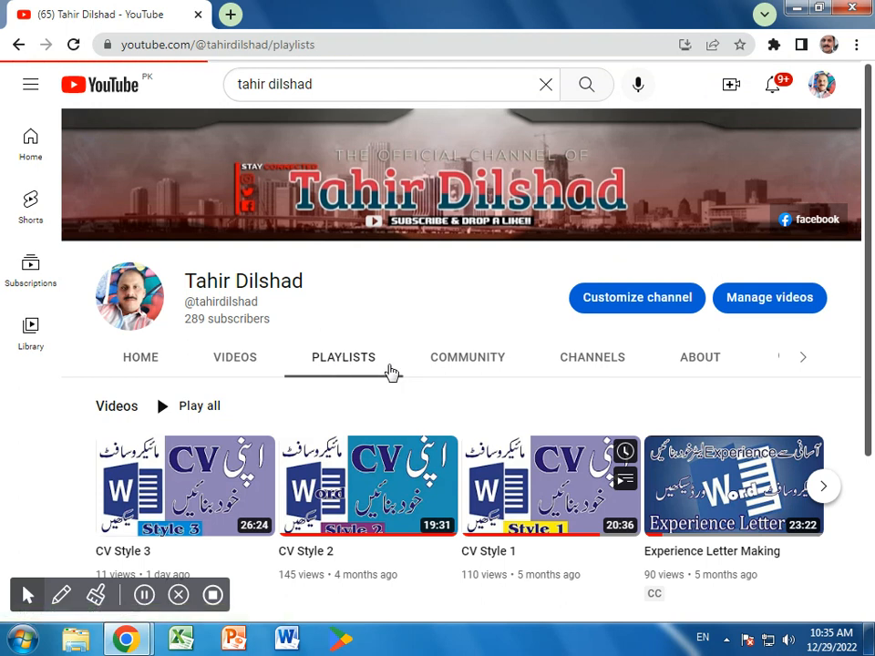
drag(867, 159, 865, 335)
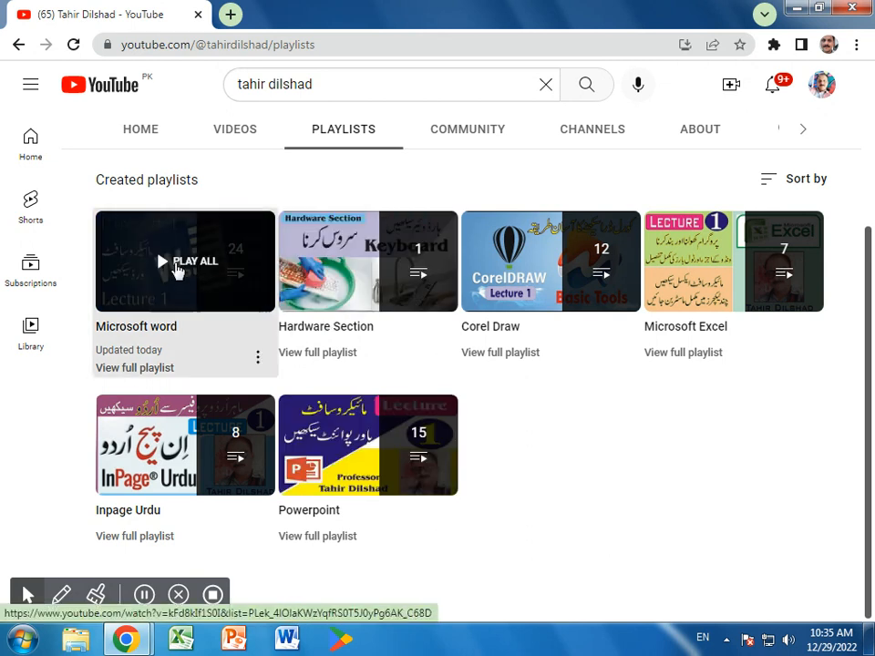
Step: Play the Microsoft word playlist, return to the channel's playlists and close the miniplayer
click(178, 268)
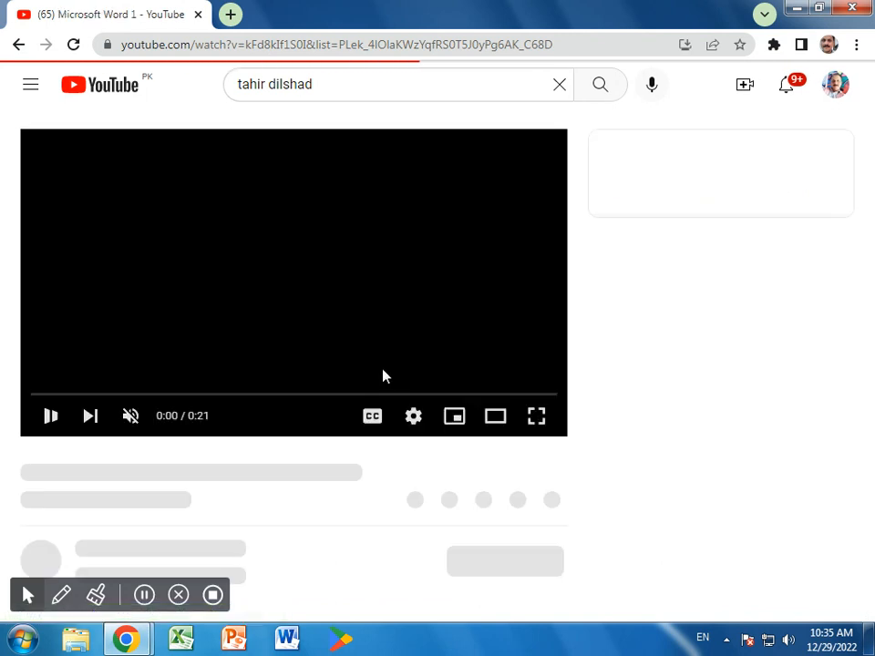
click(19, 47)
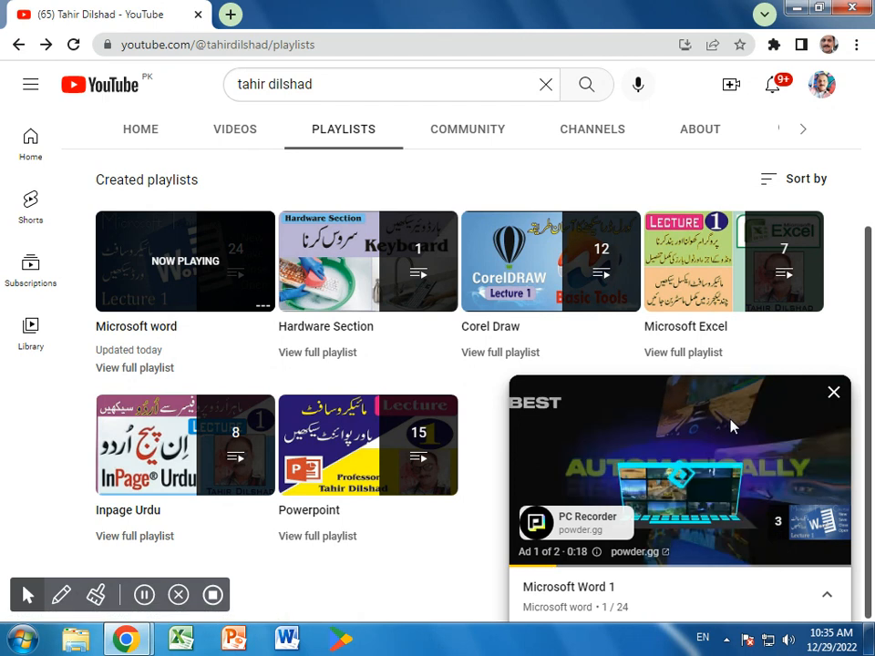
click(833, 391)
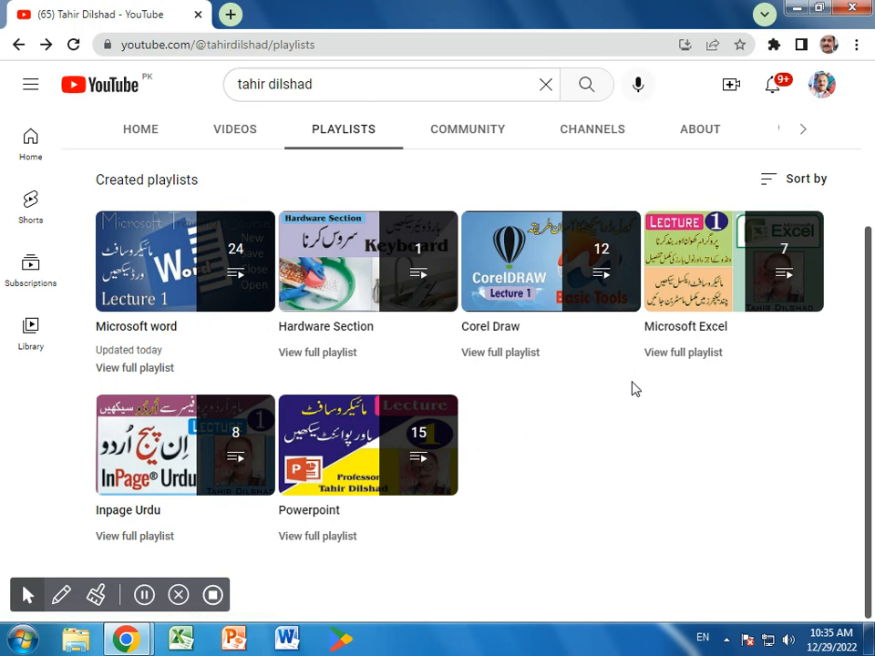
Step: Switch to Microsoft Word with a new blank document and zoom the page to page width
click(799, 9)
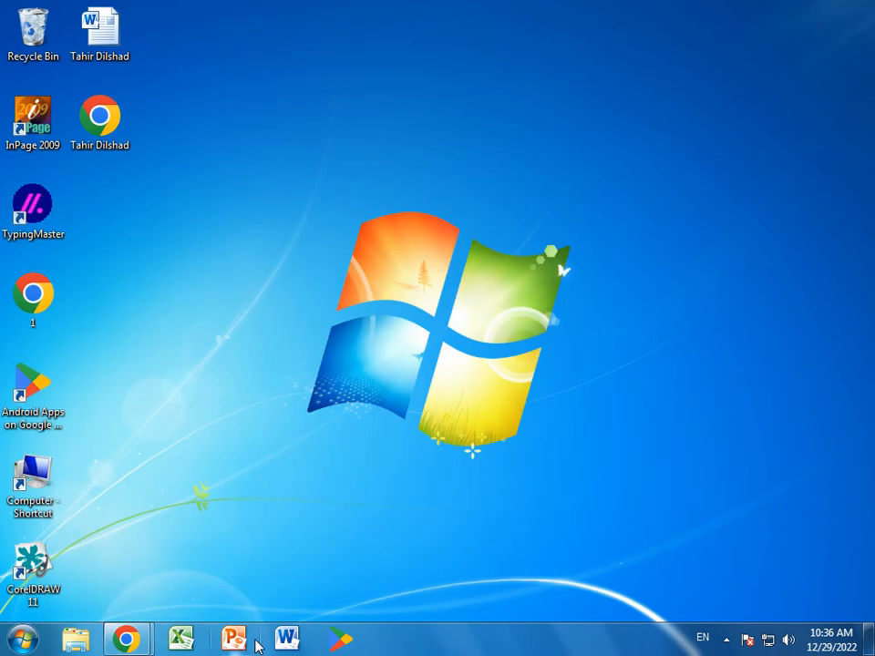
click(287, 638)
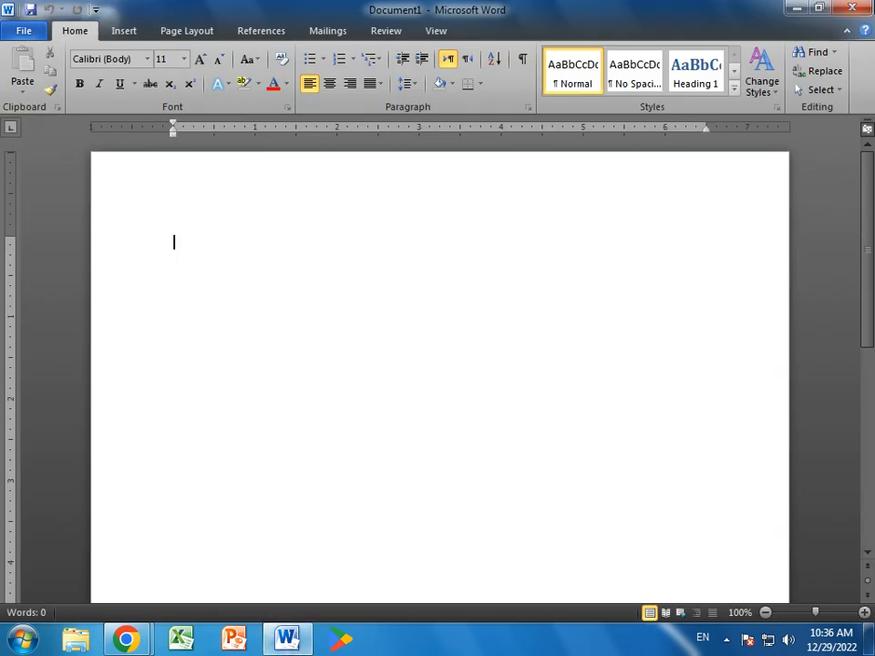
click(852, 8)
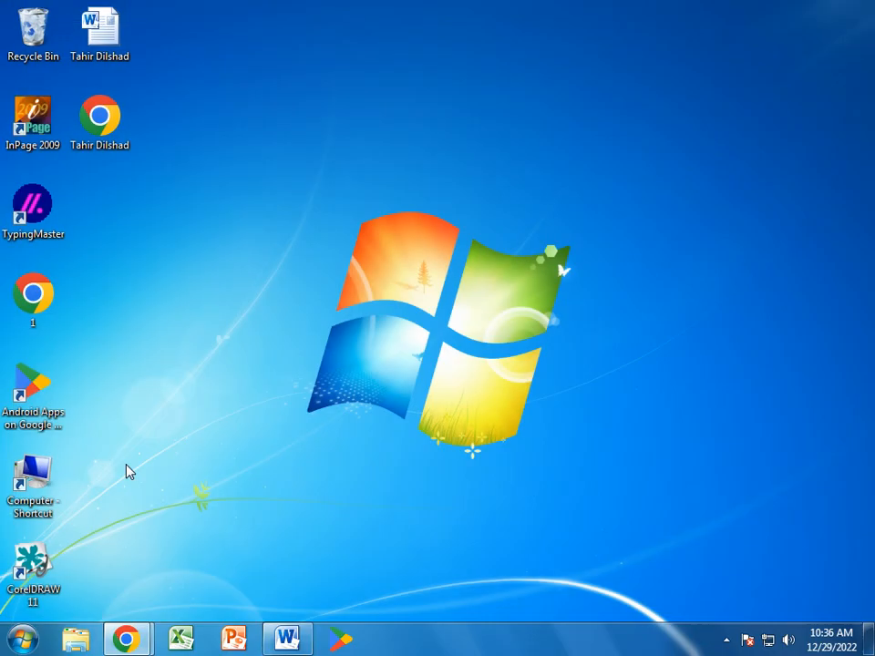
click(287, 639)
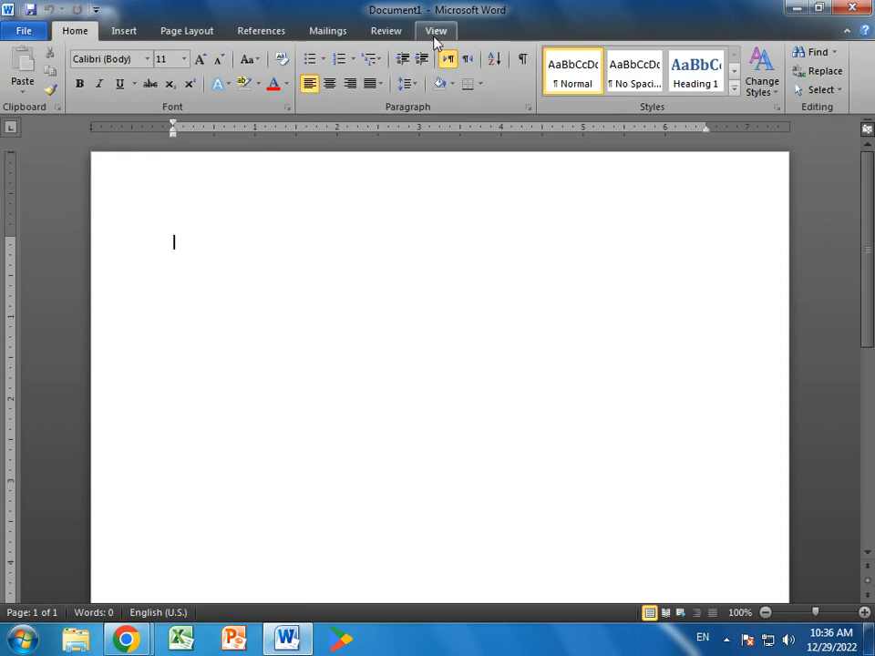
click(435, 33)
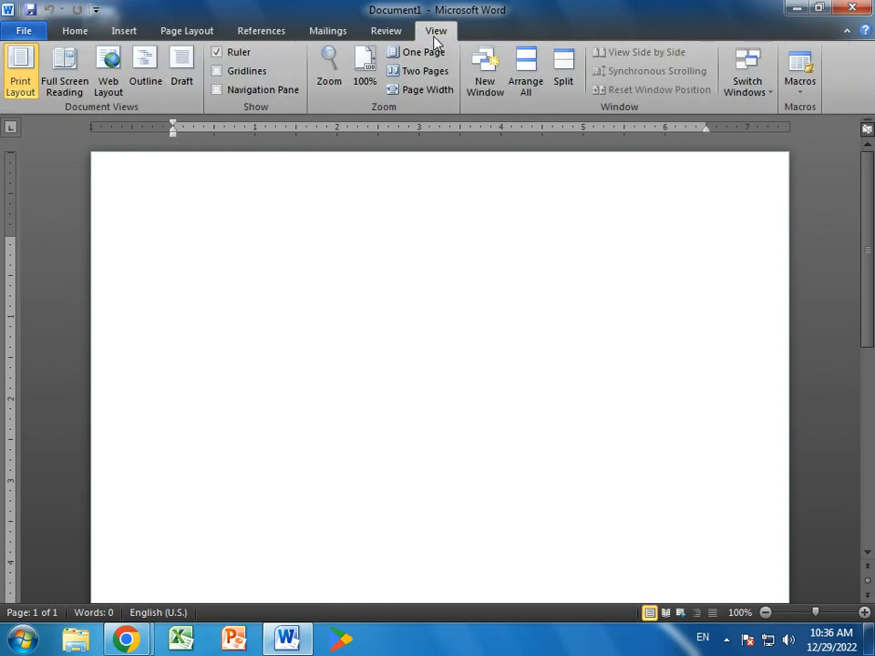
click(418, 92)
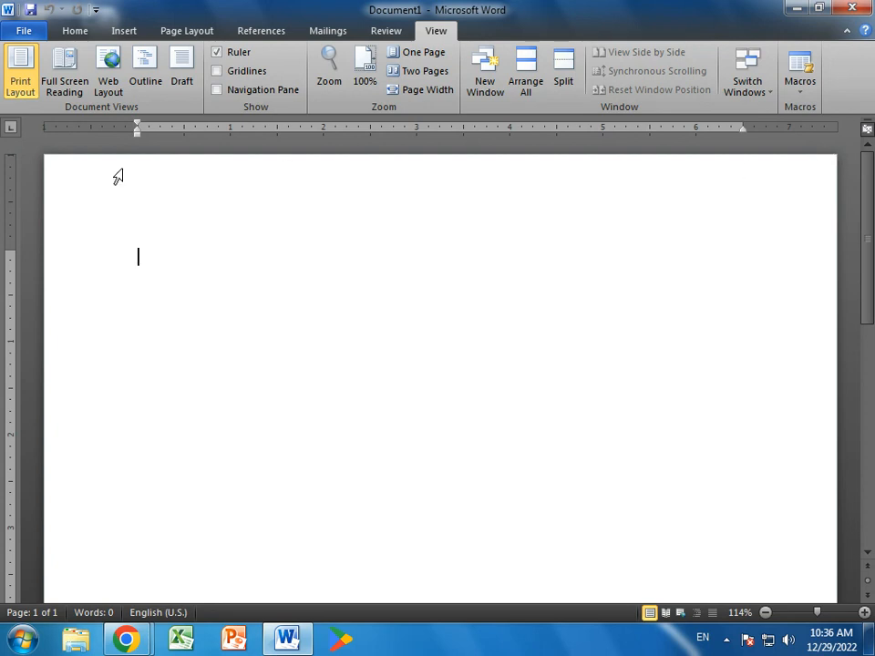
Step: Zoom the blank page in to 150%, out to 50%, and restore it to page width
click(864, 616)
click(864, 616)
click(863, 616)
click(864, 616)
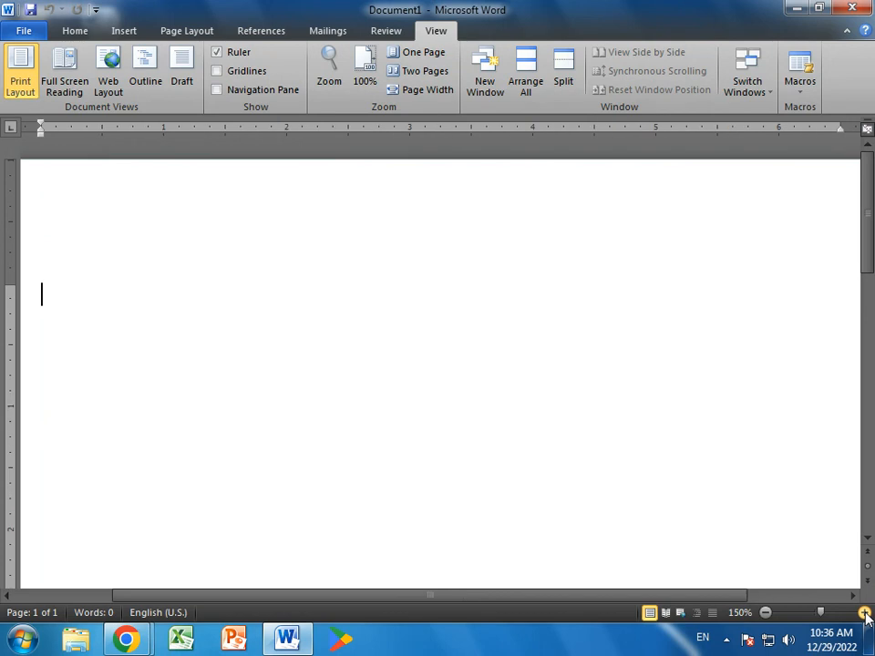
click(765, 613)
click(766, 612)
click(766, 612)
click(765, 613)
click(765, 612)
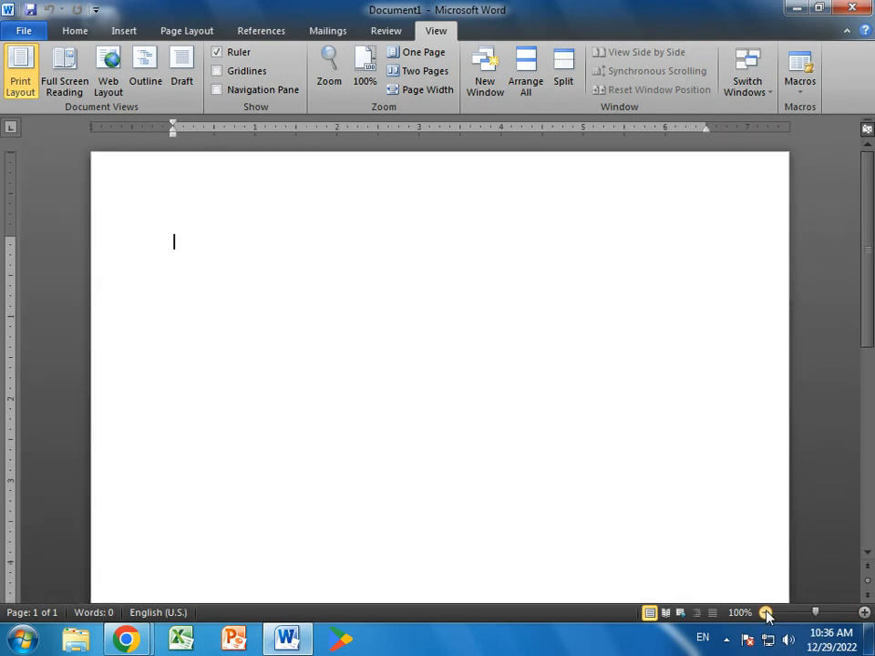
click(766, 612)
click(766, 612)
click(765, 612)
click(766, 612)
click(765, 613)
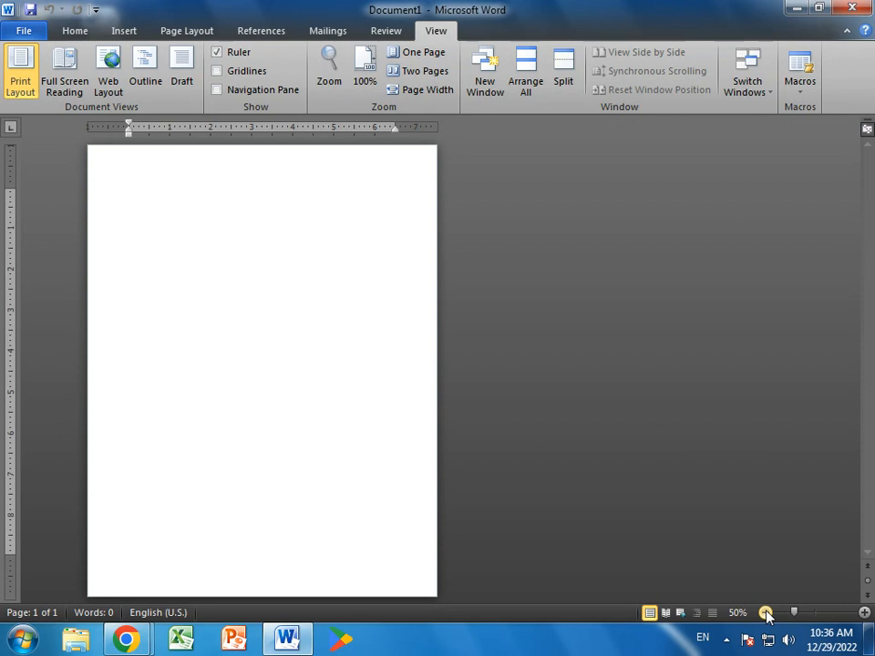
click(431, 90)
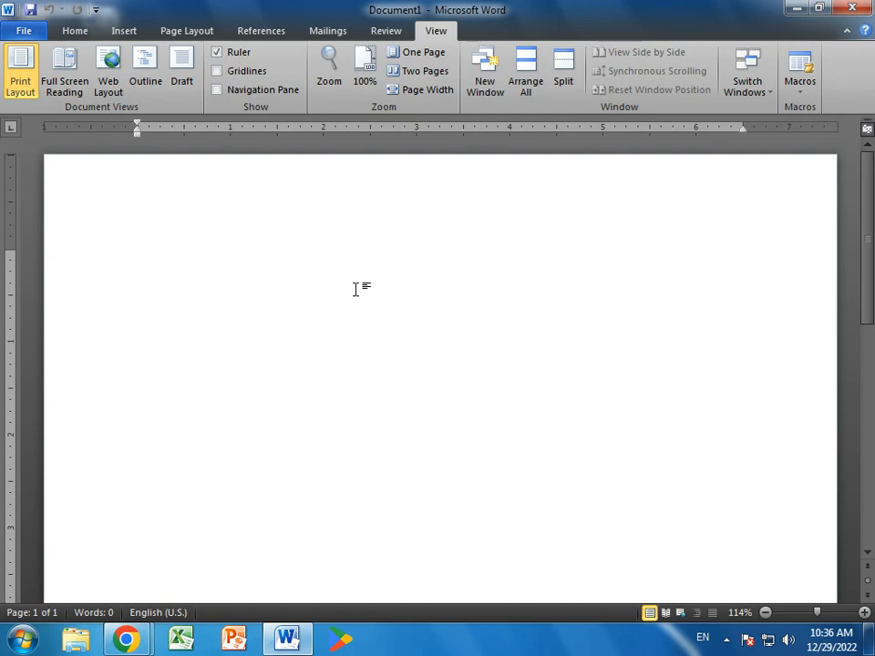
Step: Set the document's paper size to A4 (8.27" x 11.69")
click(193, 32)
click(144, 73)
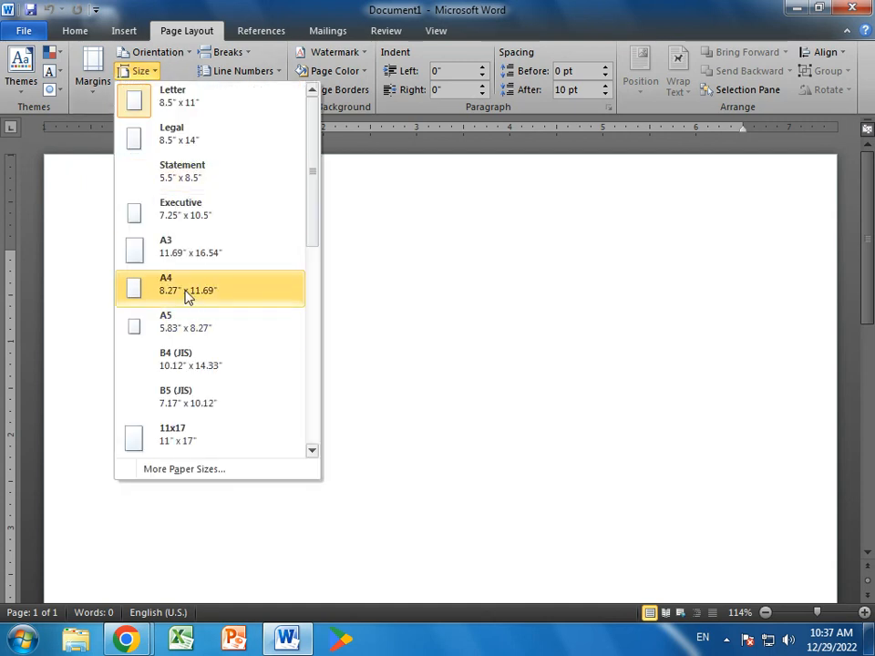
click(186, 297)
scroll(435, 597, down, 5)
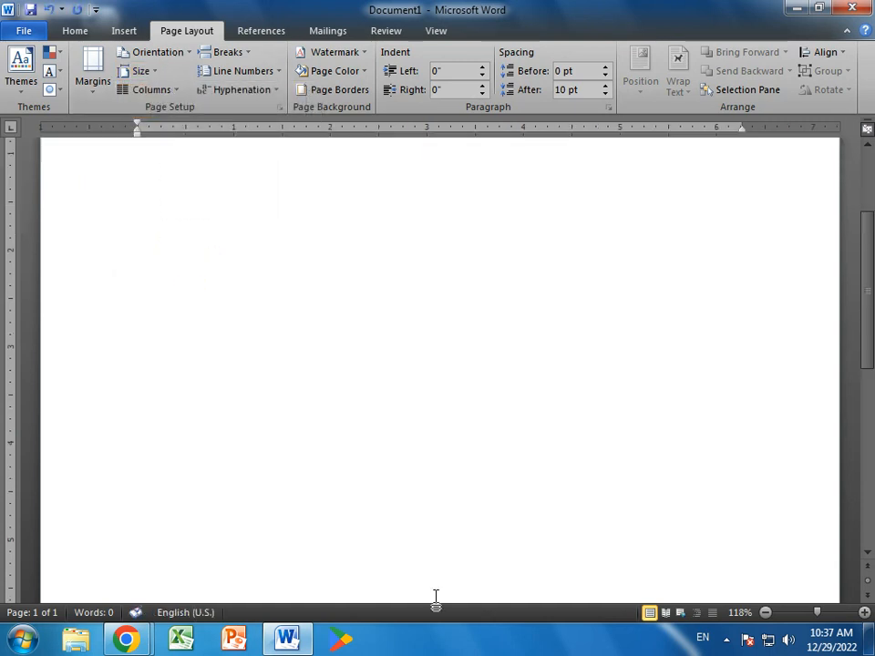
scroll(477, 485, up, 5)
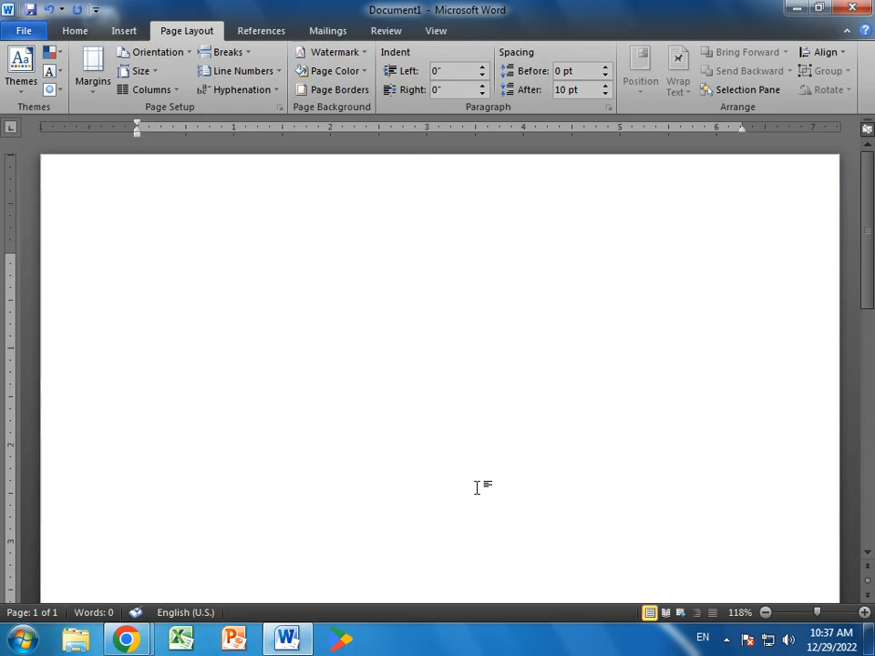
click(161, 72)
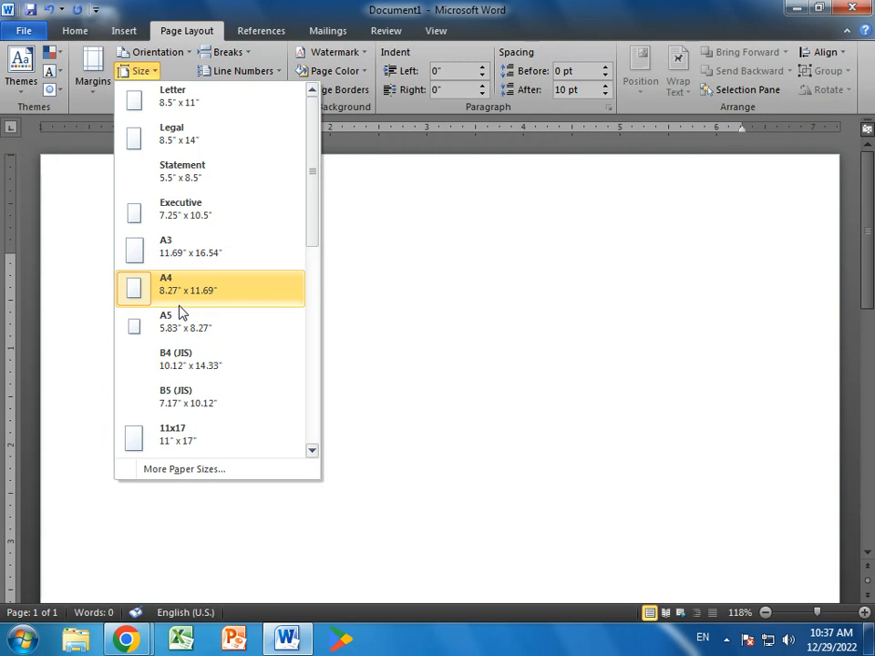
click(479, 346)
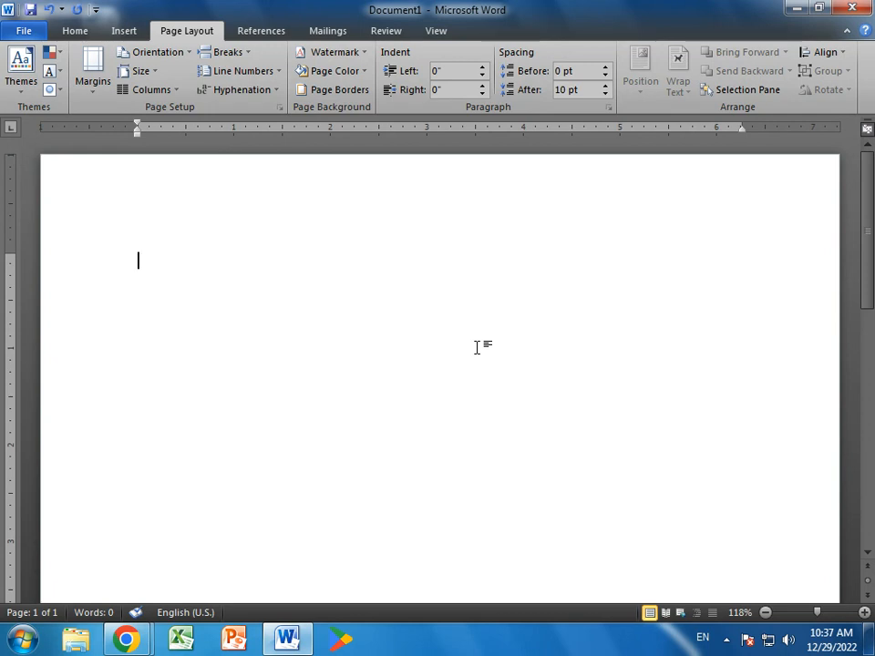
Step: Enter the heading "MULTAN POWER OF ELECTRIC SUPPLY COMPANY" on the first line and start a new paragraph
text(MULTAN POWER)
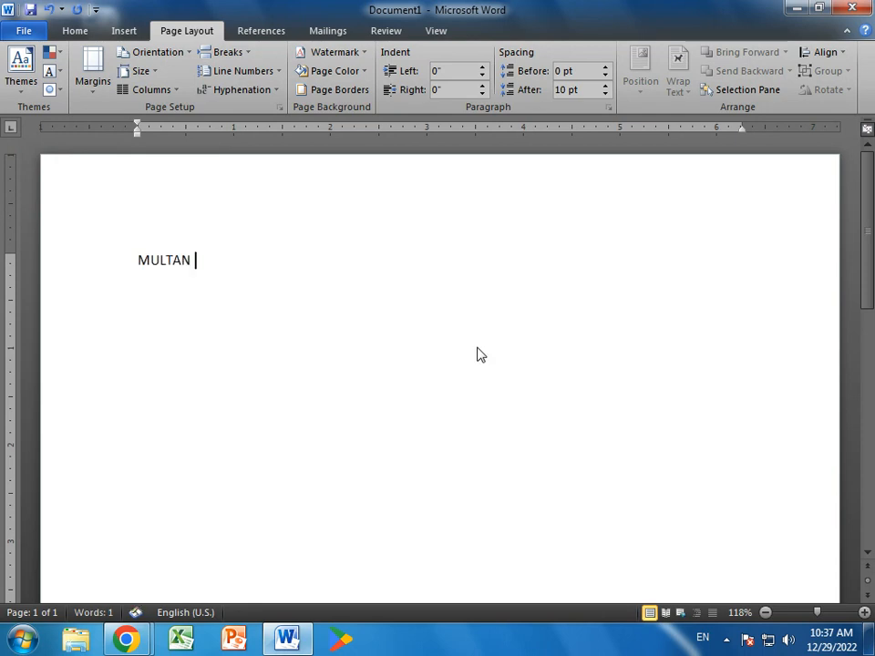
text( OF EL)
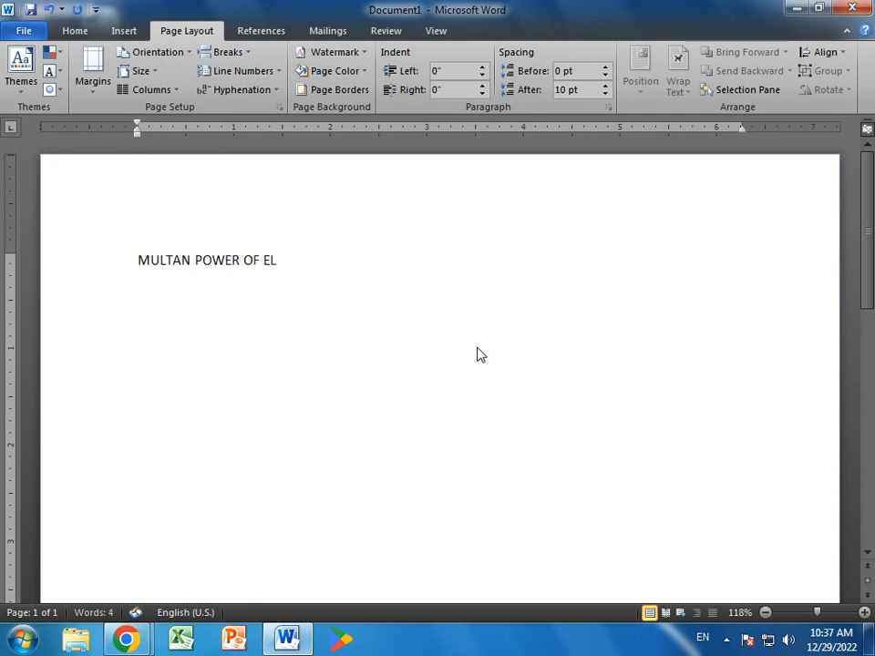
text(ECTRIC )
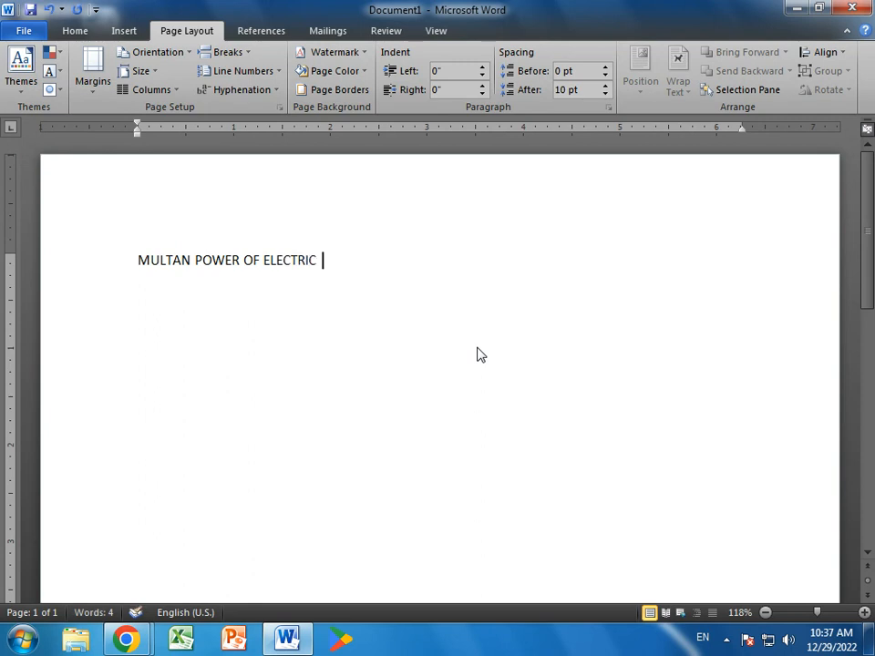
text(SUPPLY COMPANY)
key(Return)
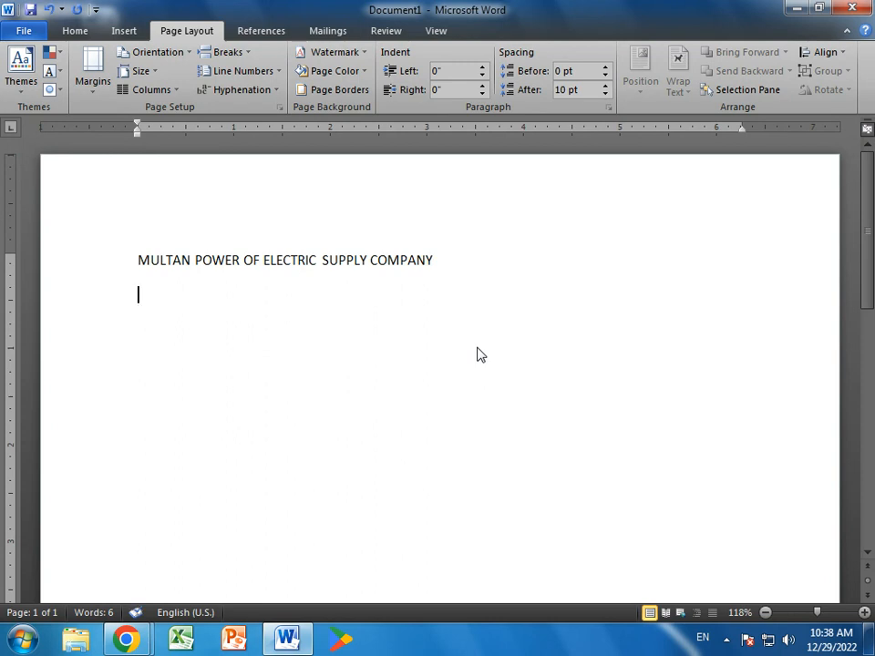
Step: Below the heading, add the indented addressee lines "The Deputy Manager (HRM)" and "NESCO"
key(Return)
key(Tab)
text(The Deputy Manager )
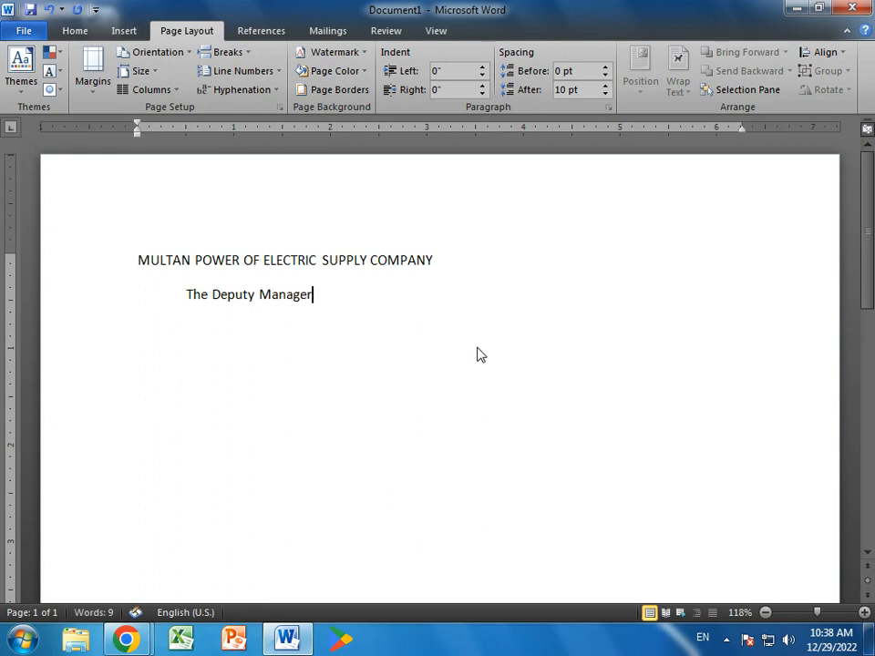
text((HRM))
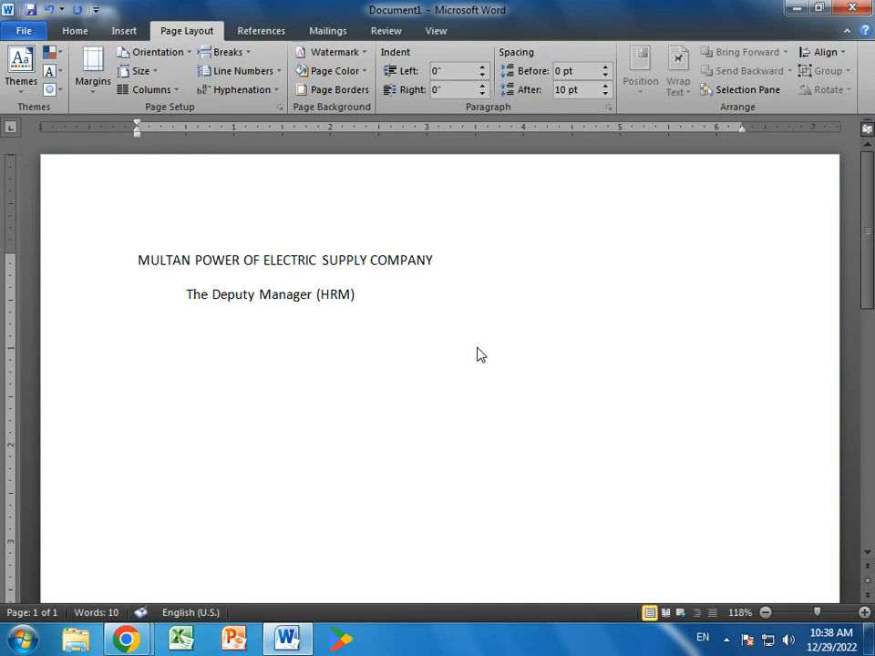
text(NESCO)
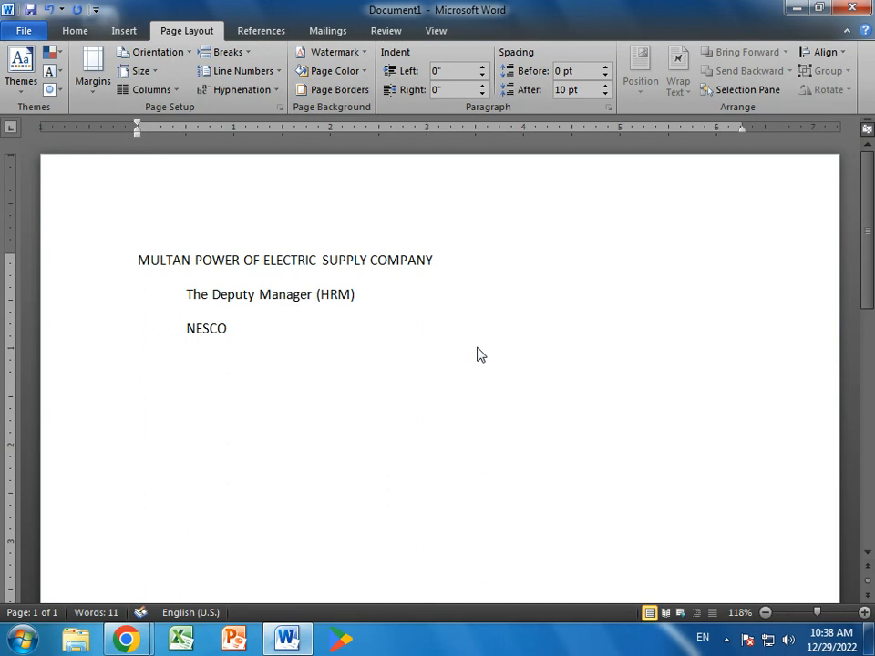
Step: Complete the NESCO addressee line with "Ltd. Sahiwal." and start a new paragraph
text( Ltd. Sahiwal)
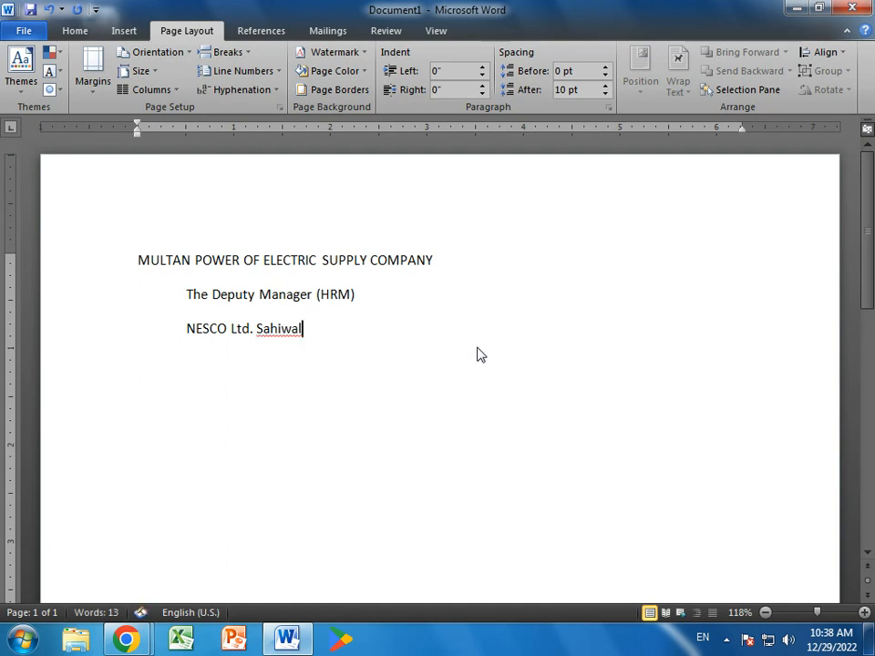
text(.)
key(Return)
Step: Enter the uppercase label "SUBJECT:" at the left margin, with a tab gap after it
text(Sub)
key(BackSpace)
key(BackSpace)
key(BackSpace)
text(SUB)
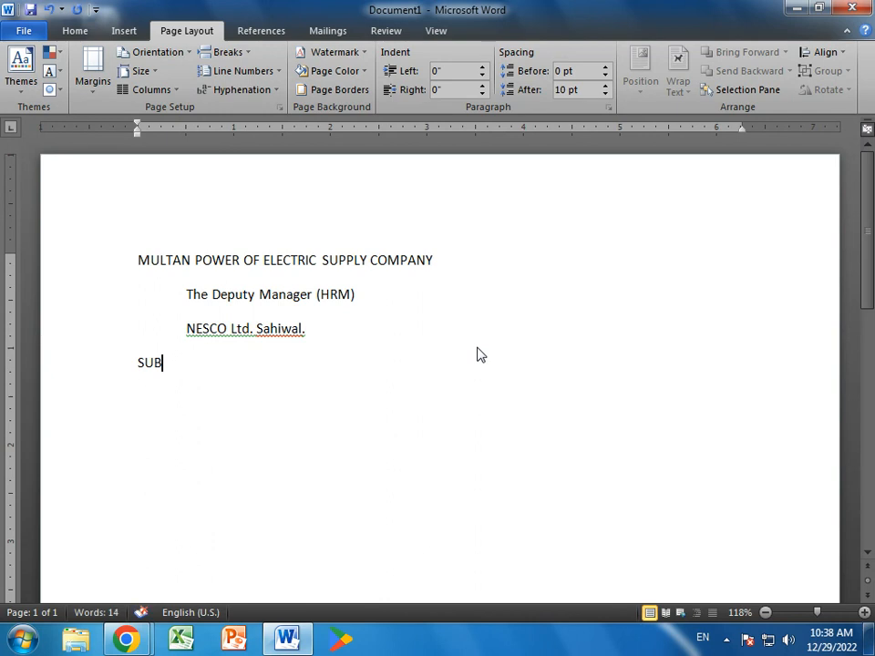
text(JEC)
key(BackSpace)
key(BackSpace)
key(BackSpace)
text(:)
text(JECT)
text(:)
key(Tab)
Step: Enter "BOOKING & HIRING OF HOTEL SUIT." as the subject text and start a new paragraph
text(BOOK)
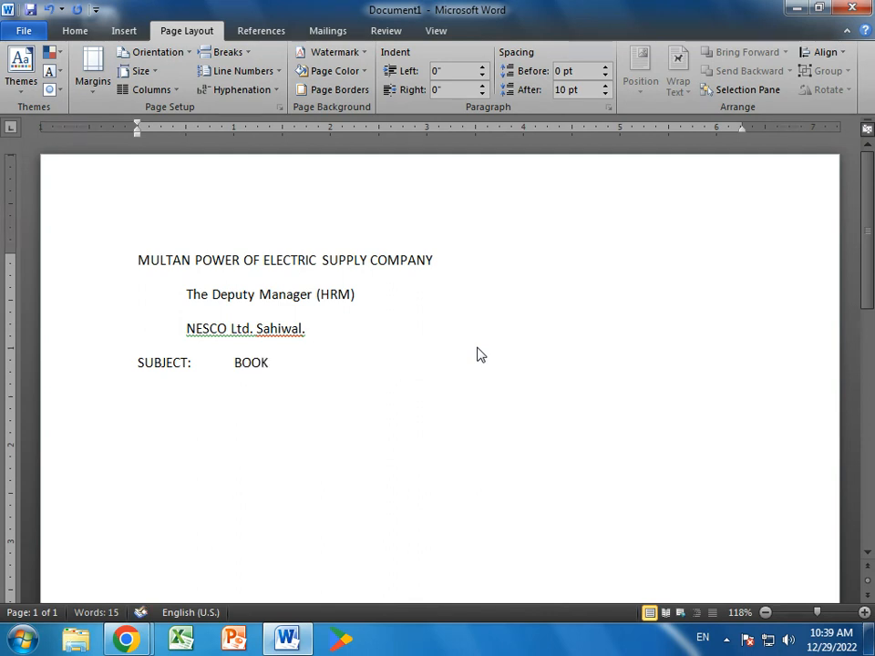
text(ING & HIR)
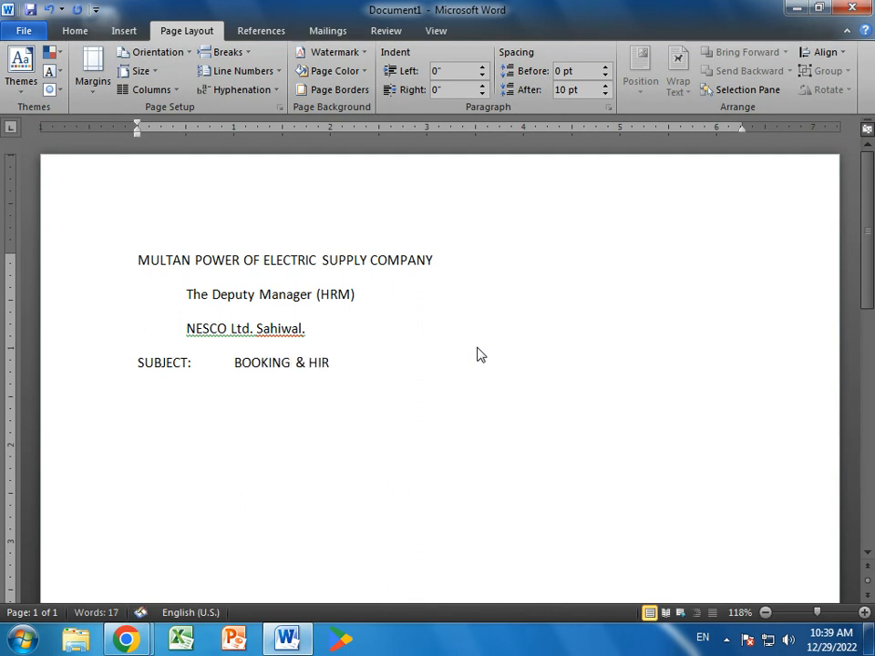
text(ING OF HOTEL)
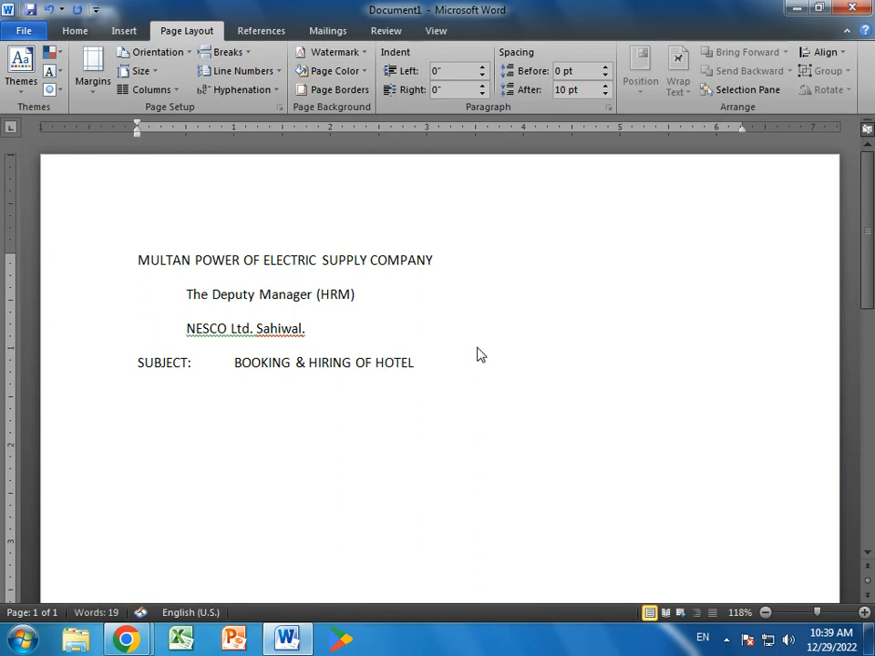
text( SUIT.)
key(Return)
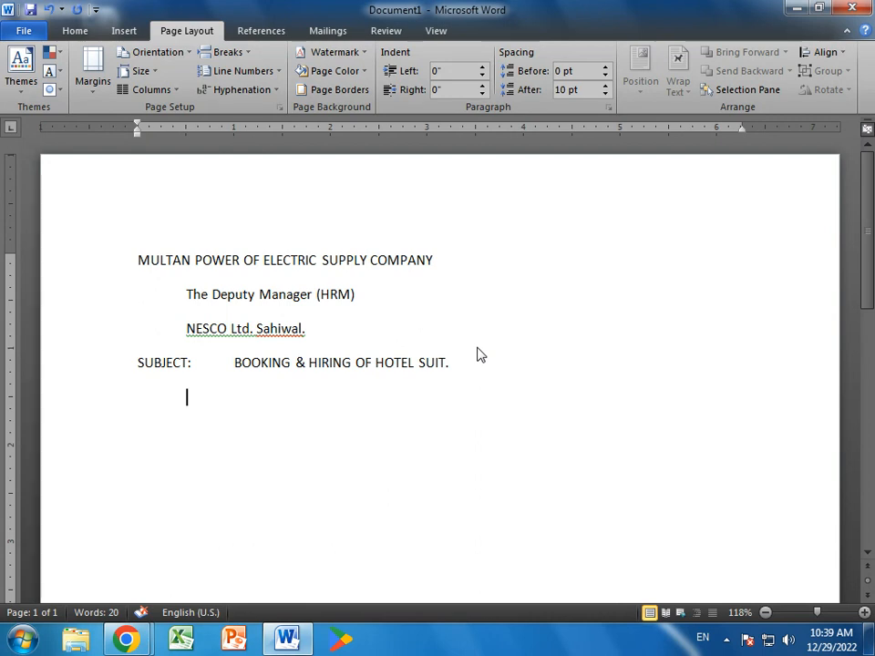
Step: Begin the indented body with "In this context, it is submitted that Mr.", the retired manager's full name, and "General manager (M&S) Retired,"
text(In this context, it is subm)
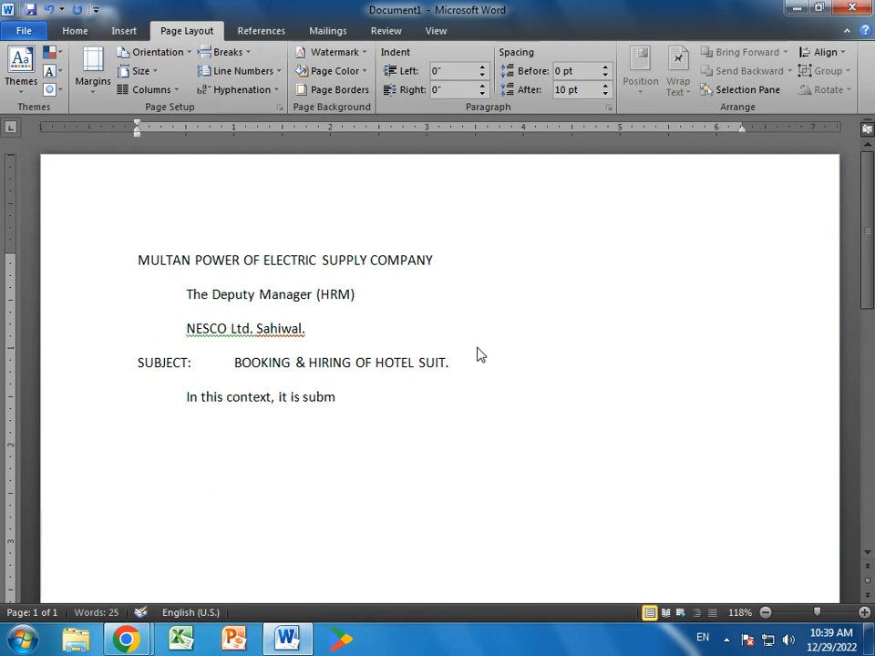
text(itted that Mr. )
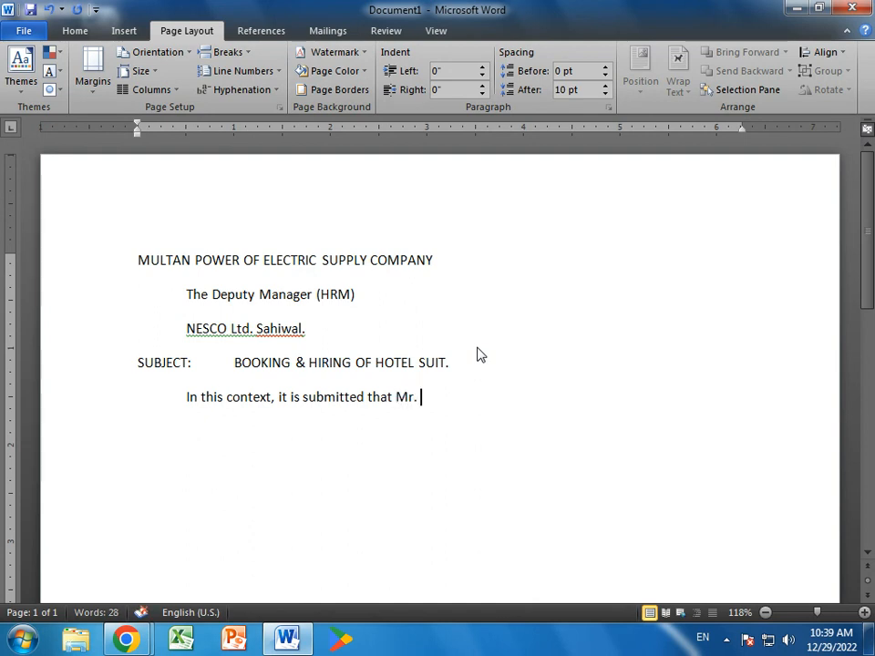
text(Tahir dils)
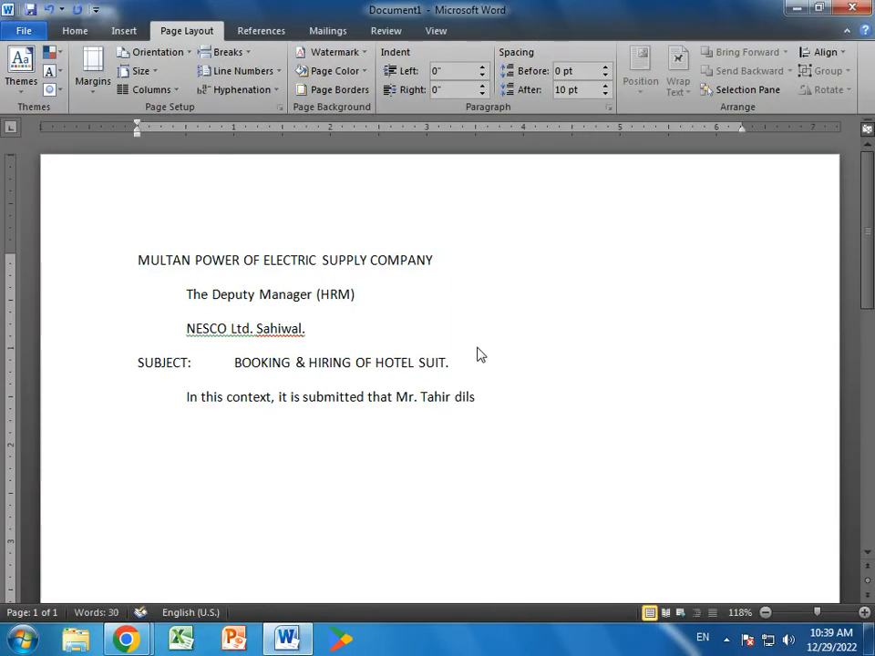
key(BackSpace)
key(BackSpace)
key(BackSpace)
key(BackSpace)
text(Dislhad)
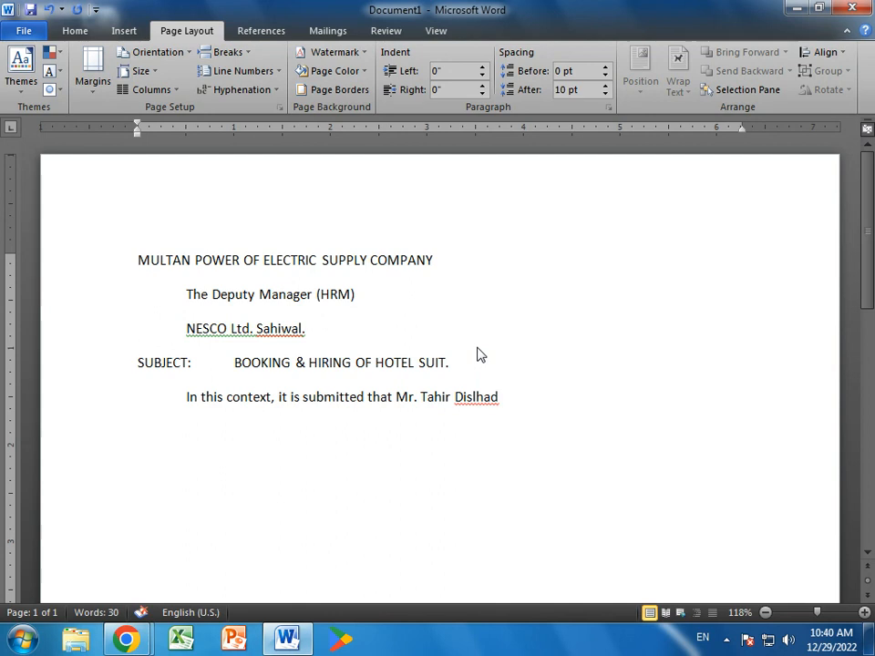
text( General manager ()
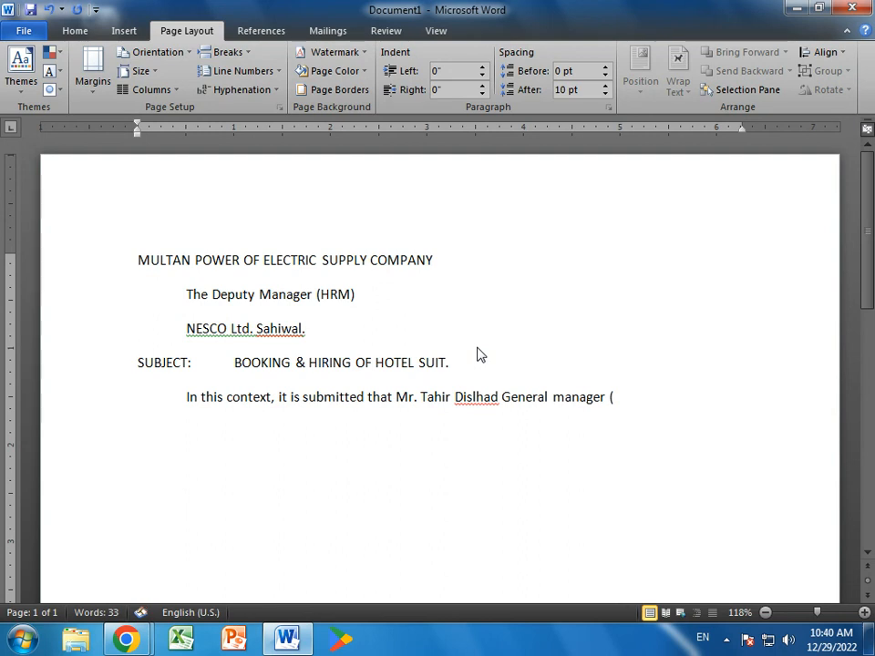
text(M&S) Re)
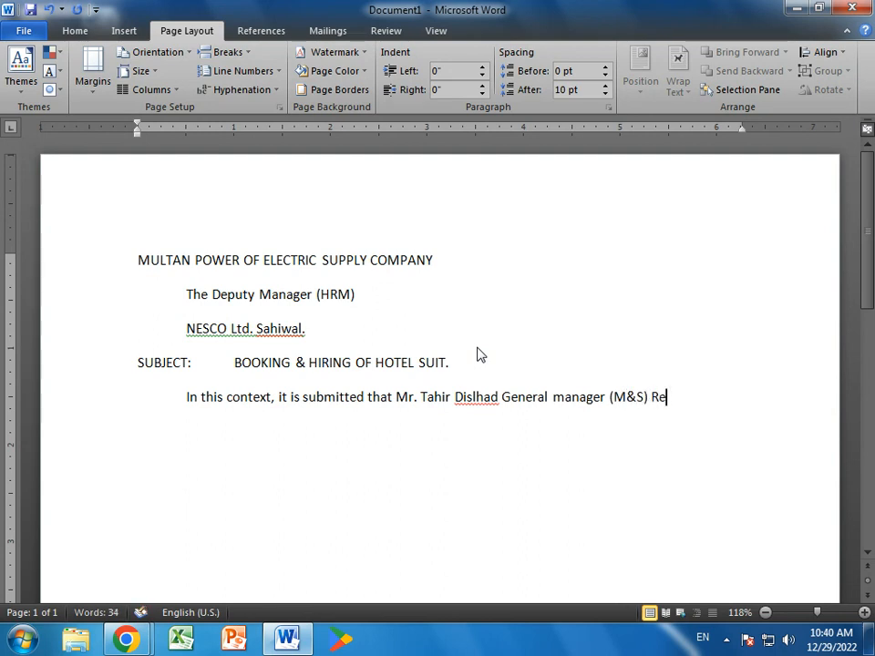
text(tired,)
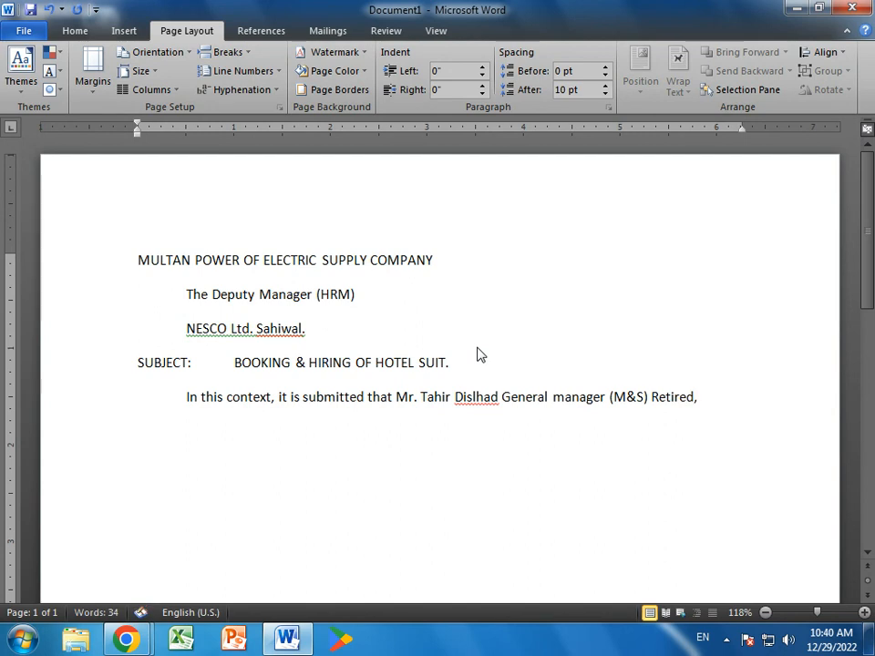
Step: Complete the paragraph with "is proceeding of their personal visit form 2009 to 2010. one no suit is required to be hired for his duty."
text( is proc)
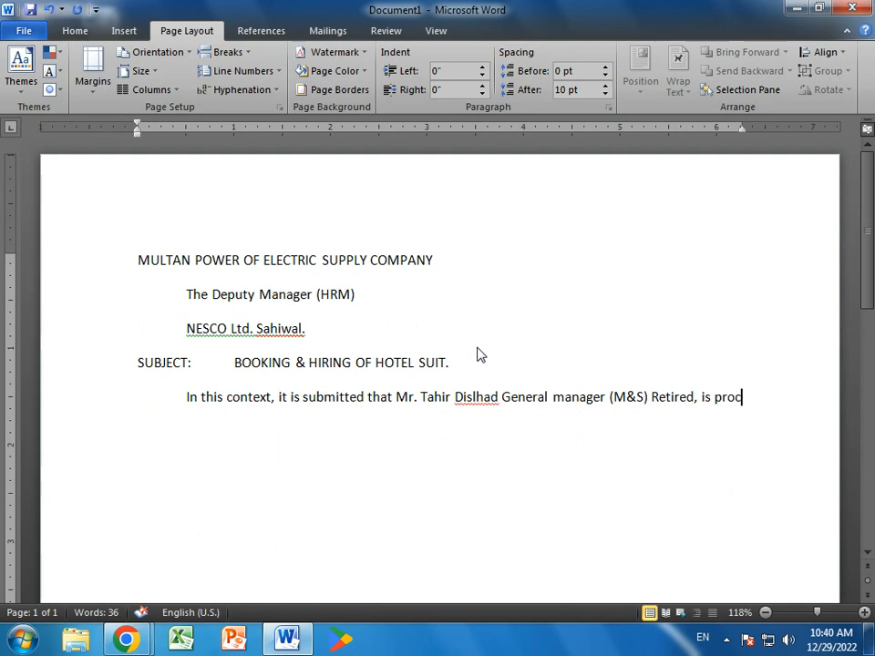
text(eeding)
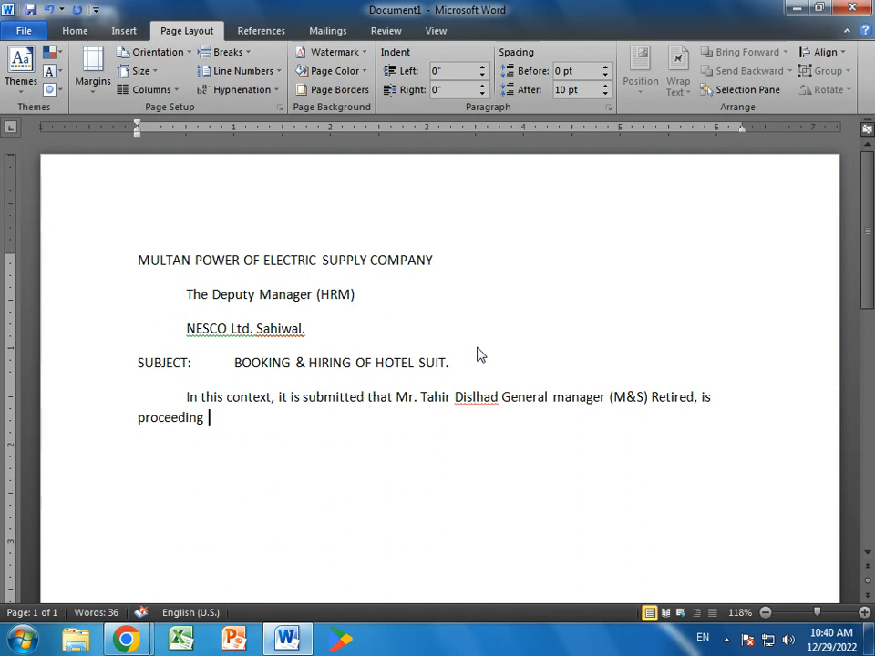
text(of their personal)
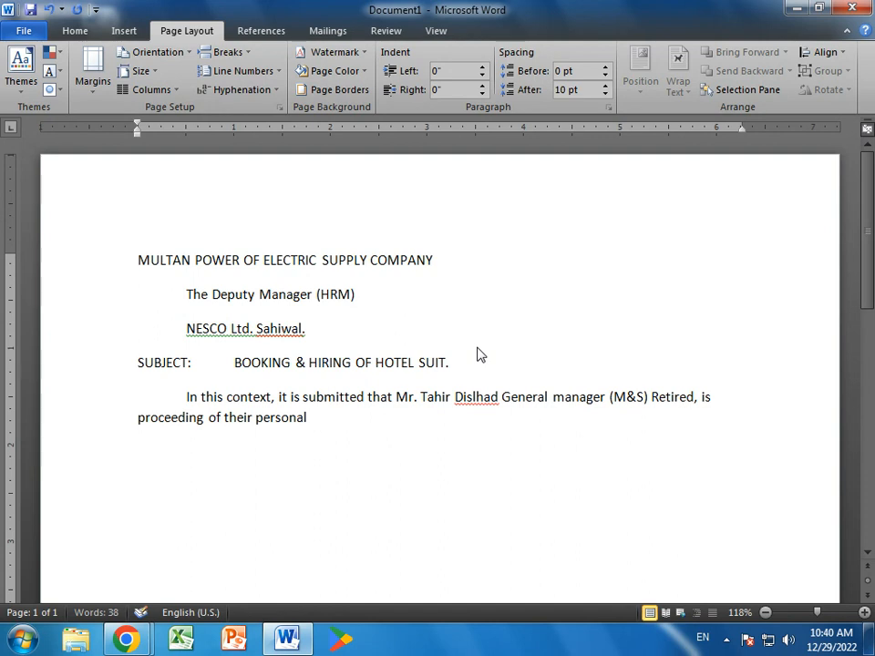
text( visit form 200)
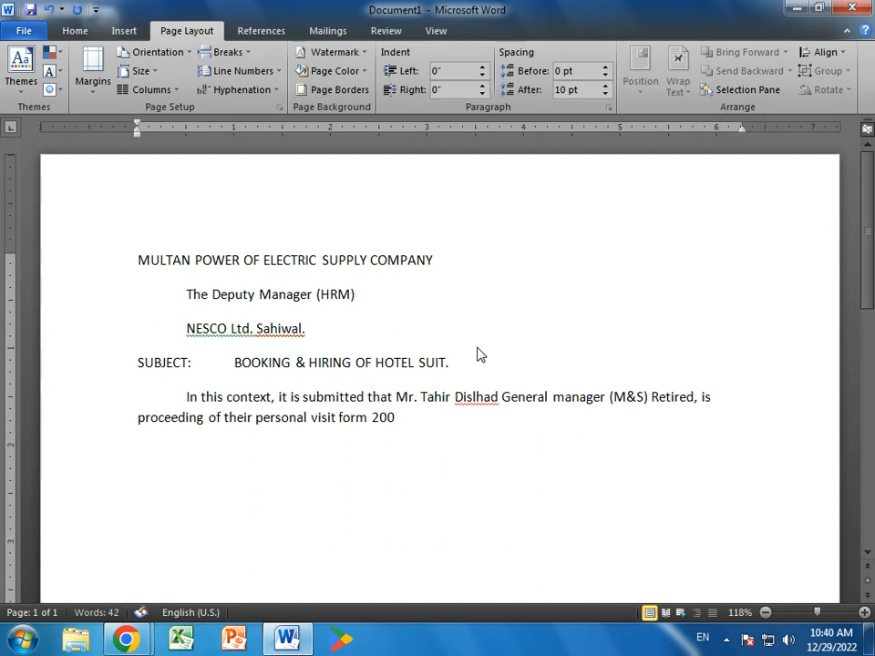
text(9 to 2)
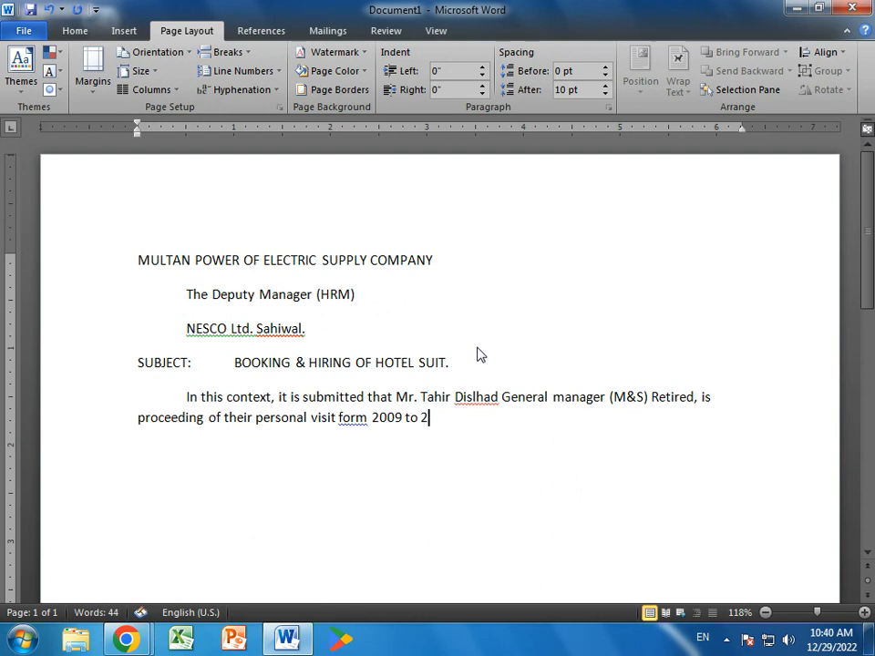
text(010. one no suit is requ)
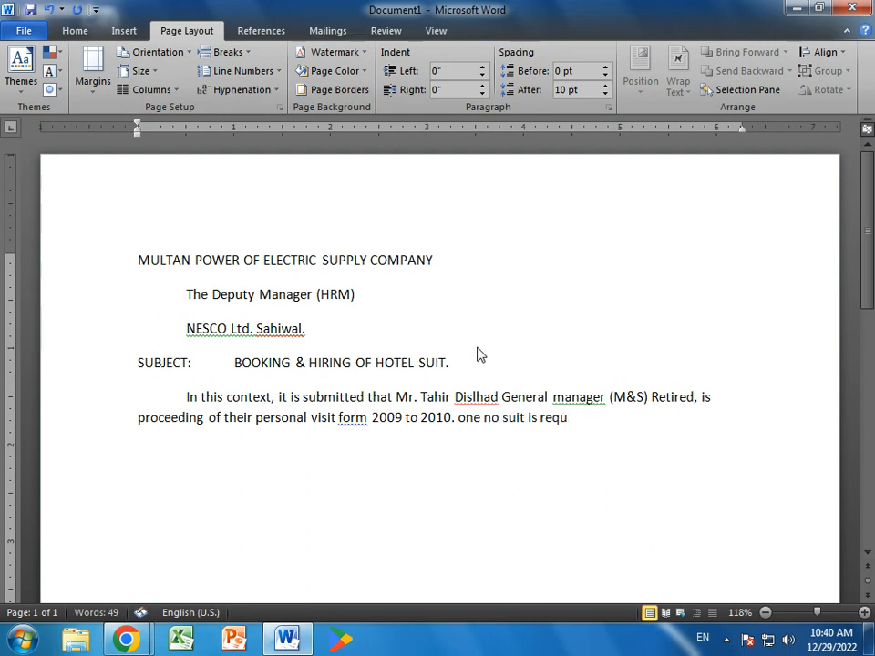
text(ired to be hi)
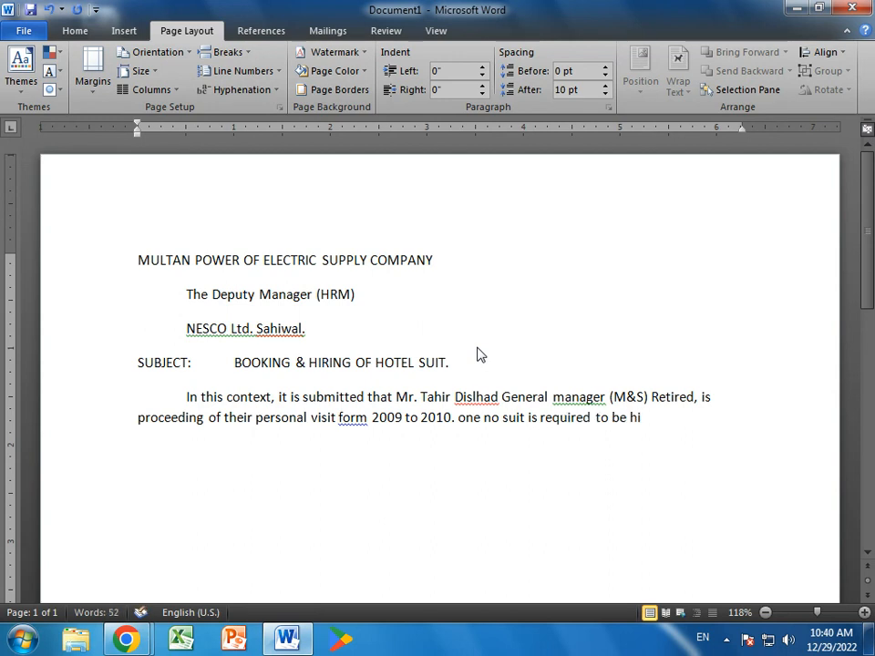
text(red for his dutyr.)
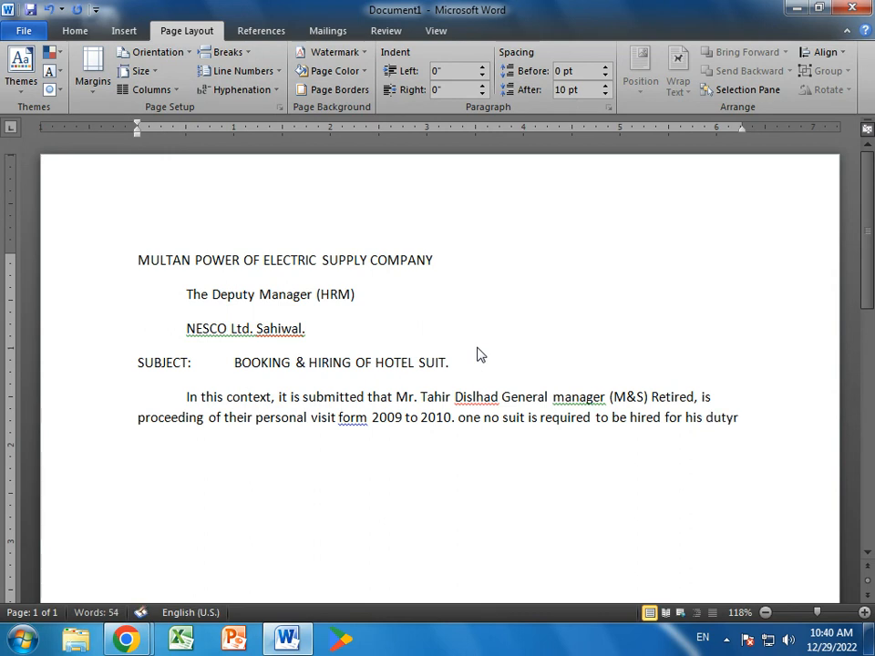
key(BackSpace)
key(BackSpace)
key(BackSpace)
text(.)
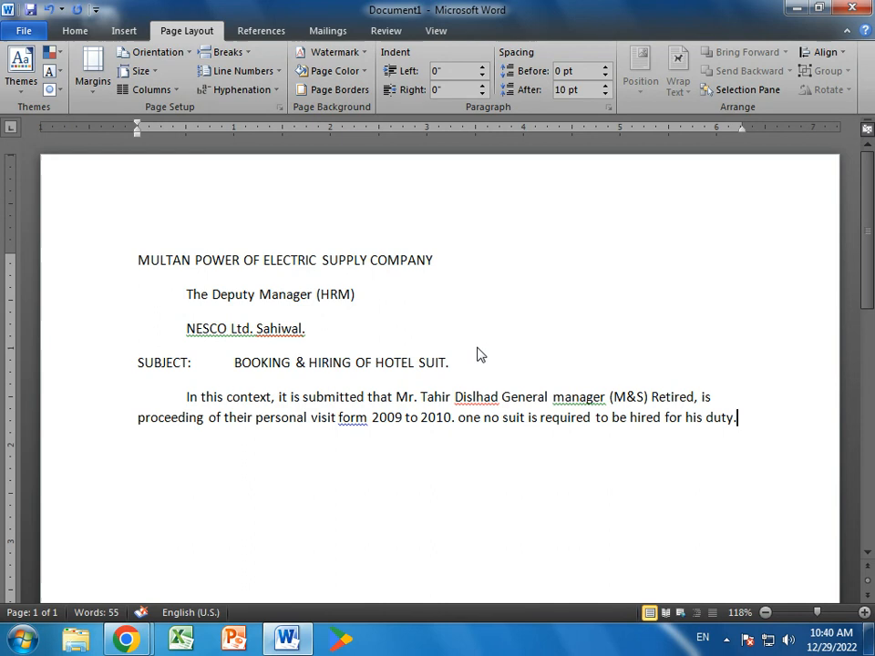
Step: Start a second indented paragraph reading "it is therefore requested to hire one no. Hotel suit at Sahiwal for his stary from"
key(Return)
text(it)
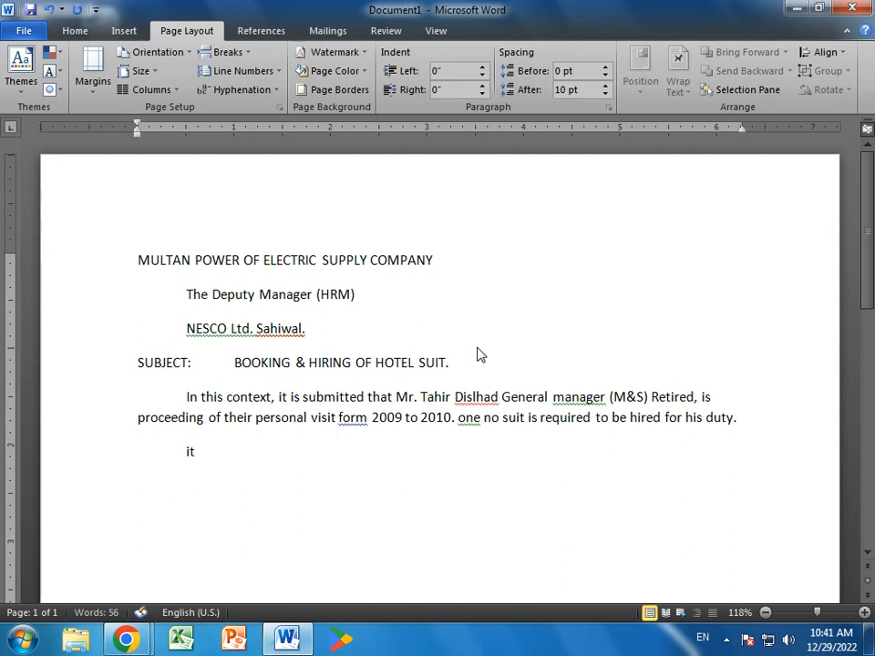
text( is there)
key(BackSpace)
text(forr)
key(BackSpace)
text(e requested to hire one no. Hotel suit at Sahiwa)
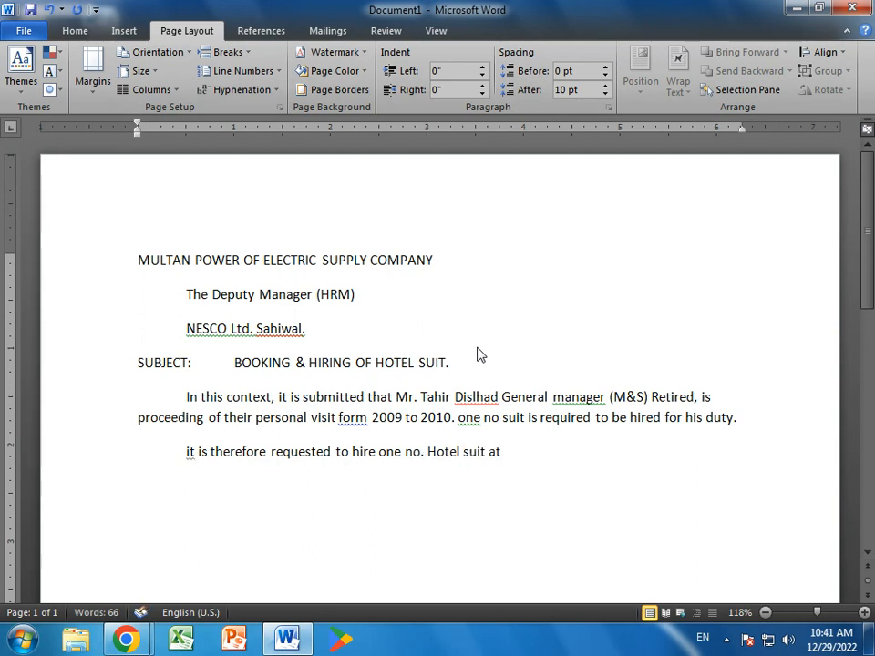
text(l)
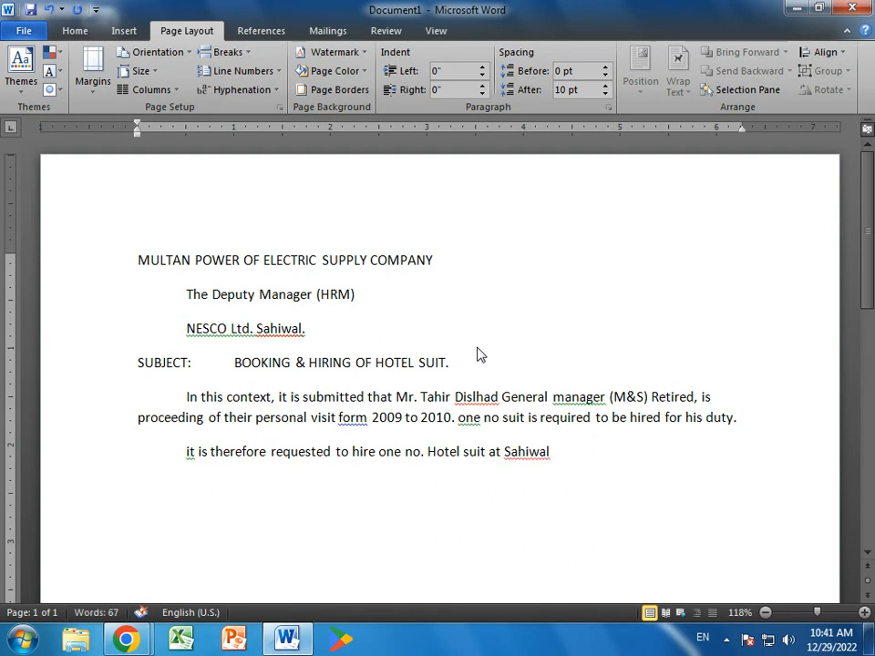
text( for his stary from)
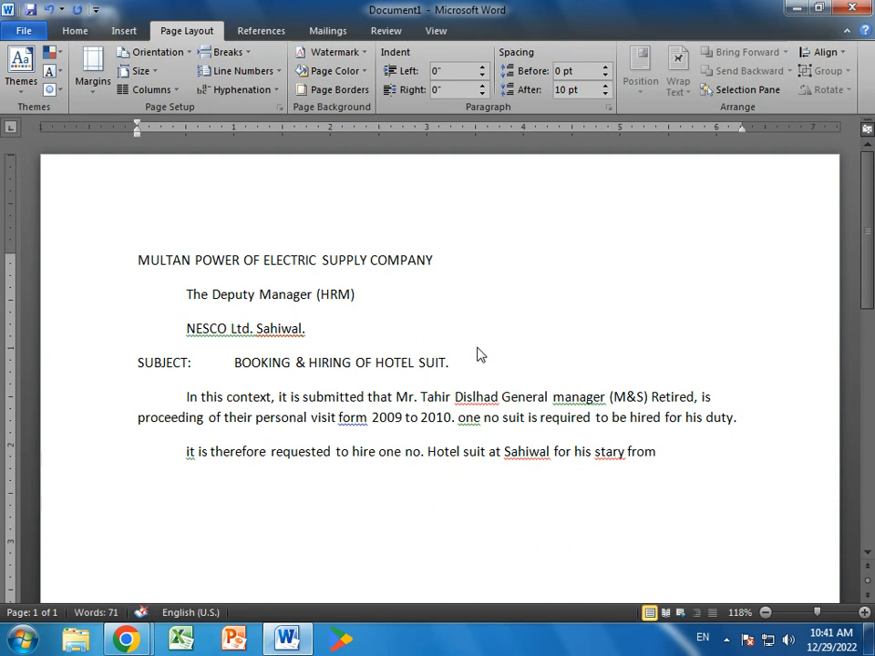
Step: Finish the request paragraph with the stay dates "14-09- to 10-03-2009 please."
text( 140)
key(BackSpace)
text(-09)
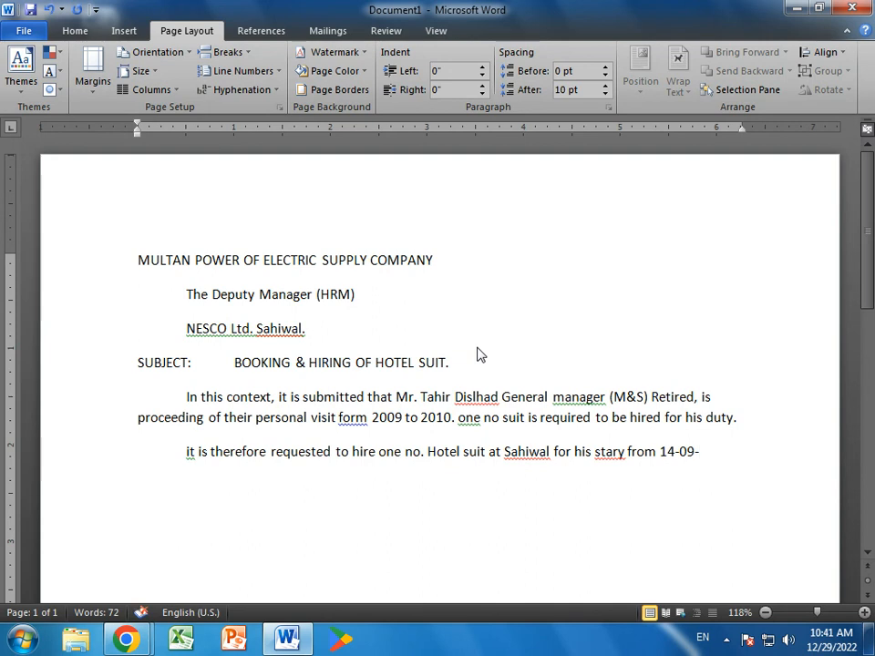
text(- to 10-)
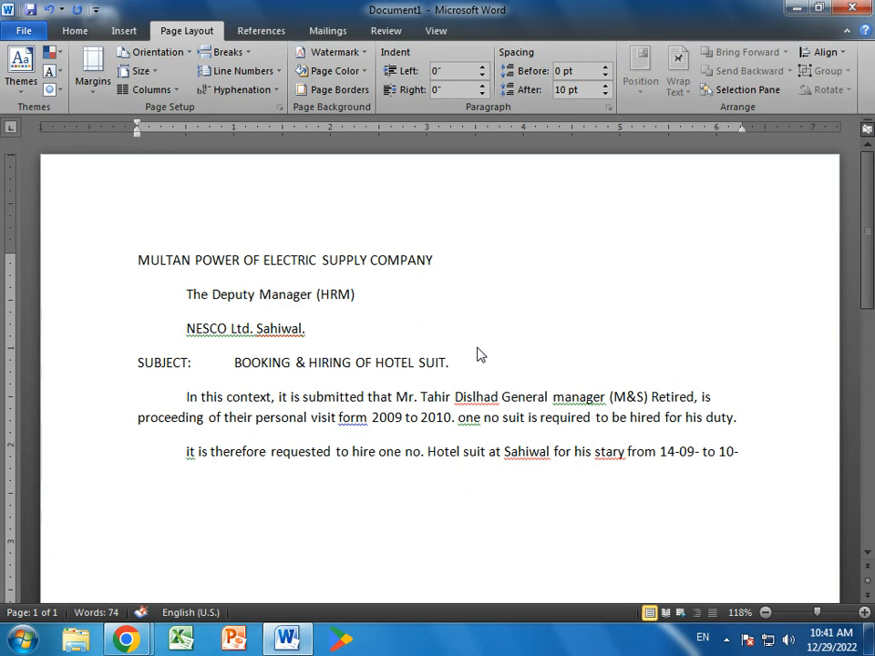
text(03-)
text(220)
key(BackSpace)
key(BackSpace)
text(009 please.)
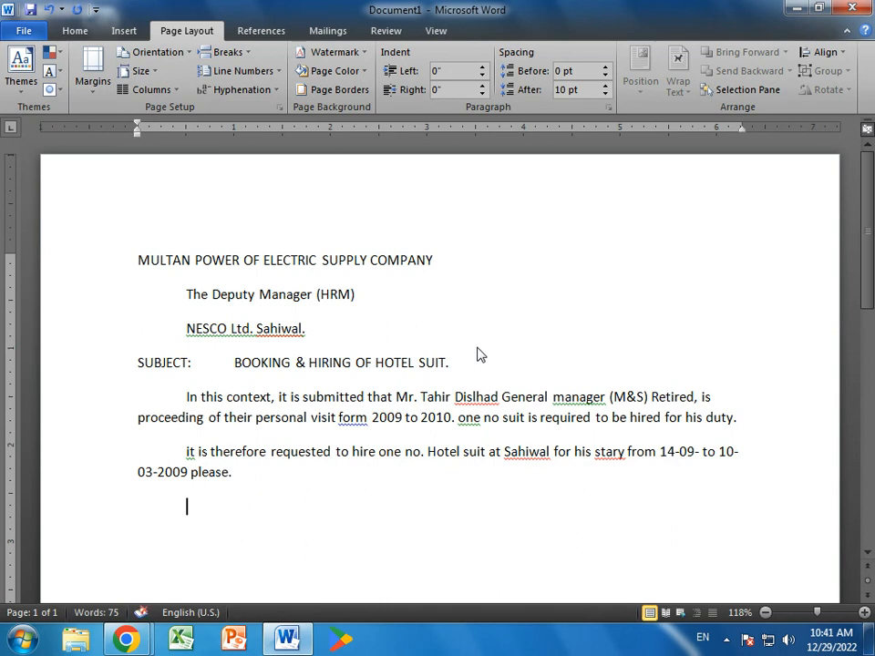
Step: Begin a third indented paragraph with "In this context, it is submitted that Mr.", the manager's full name, and "General Manager (M&S) Reired,"
text(In this conte)
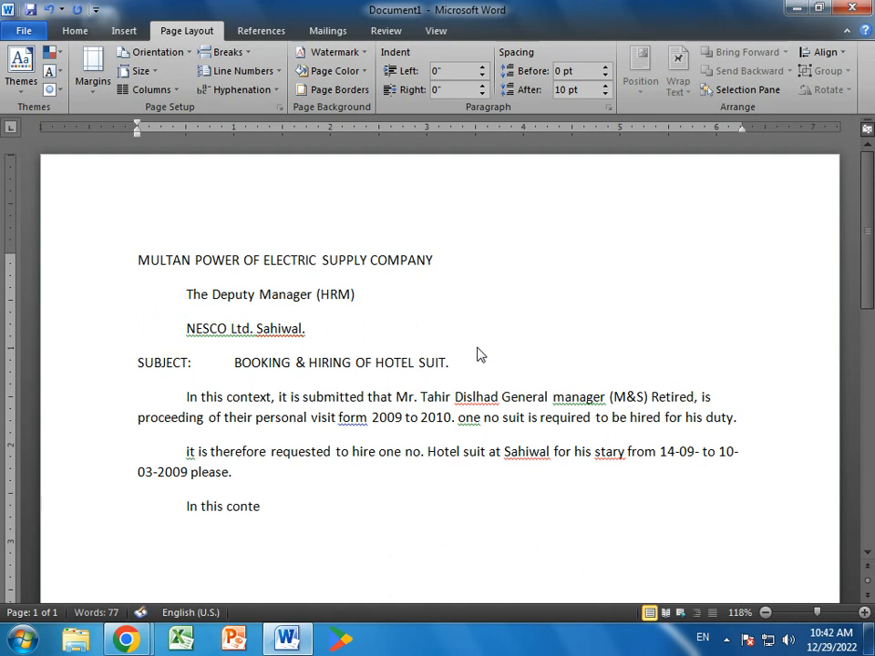
text(xt, it is submitted that Mr.Tahir Dilshad )
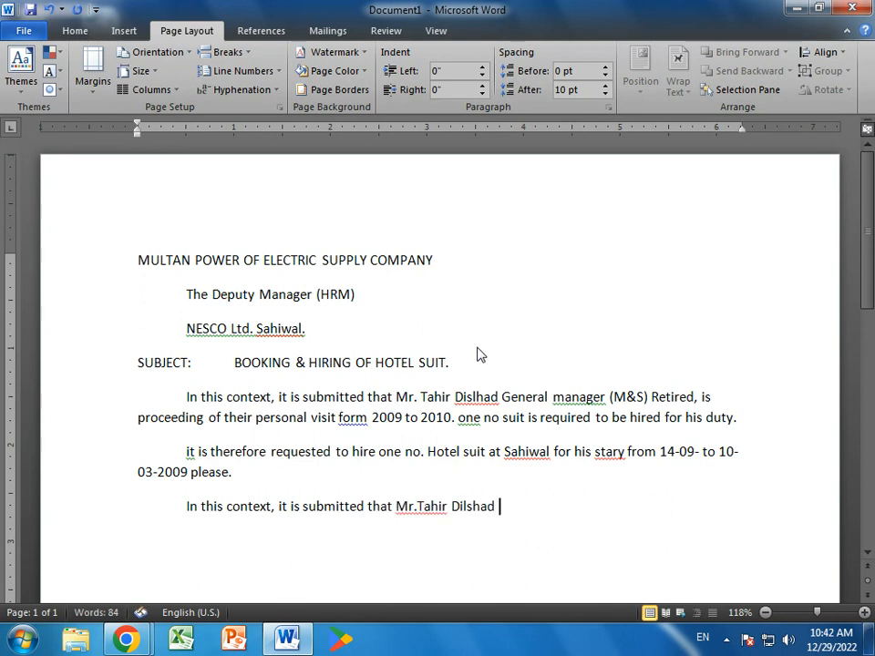
text(General Manager (M)
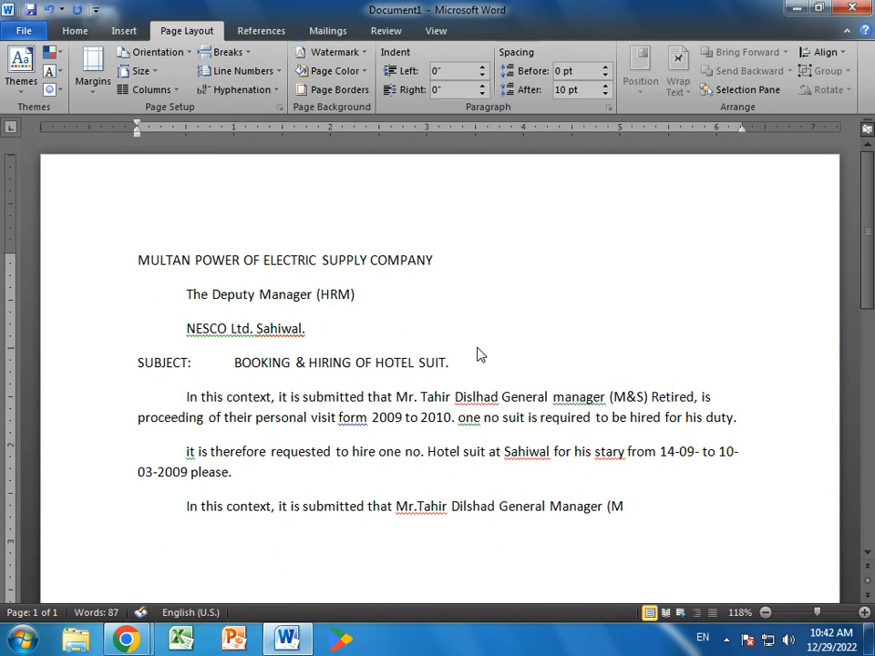
text(&S))
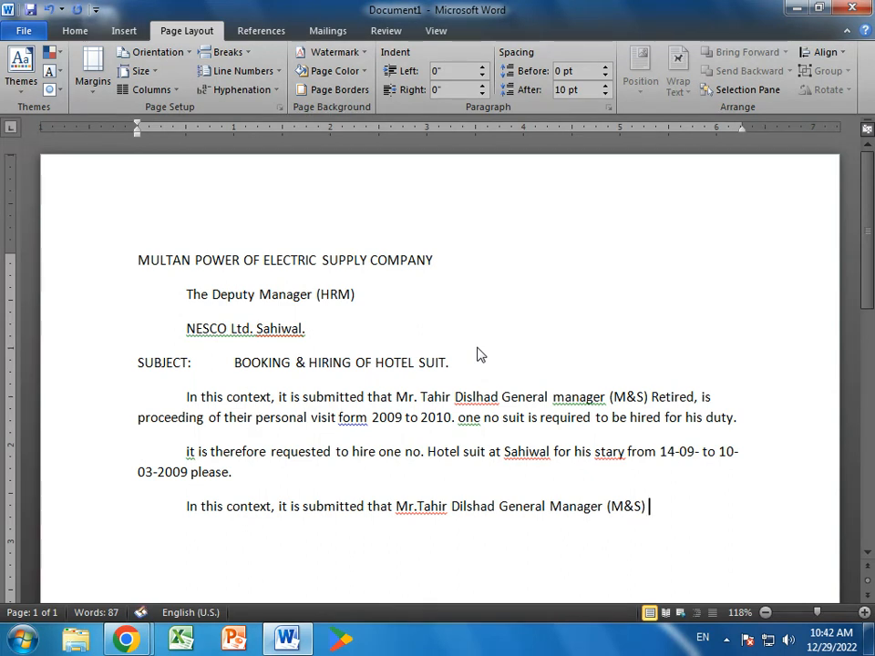
text( Reired,)
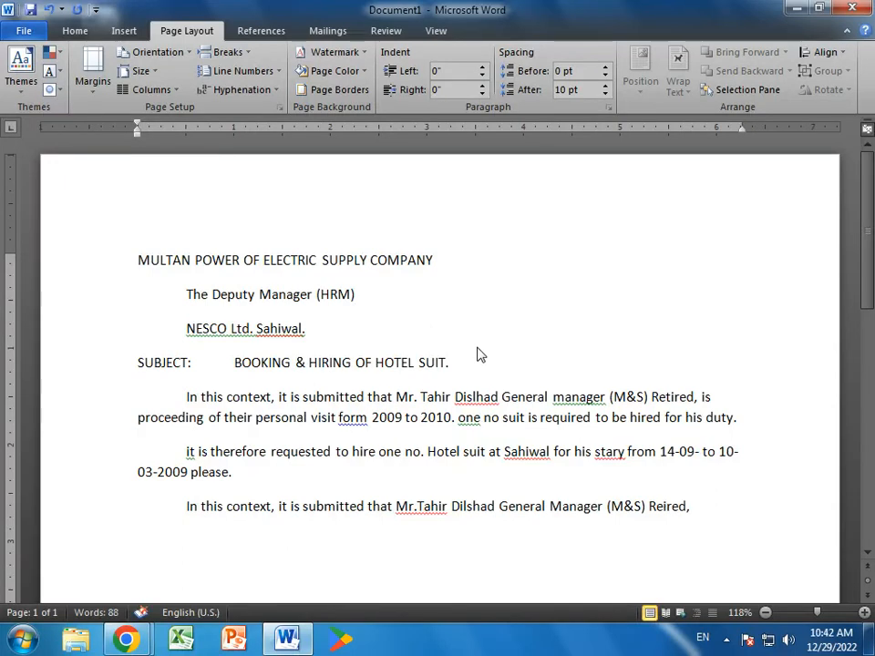
Step: Complete the third paragraph with "is proceeding on their personal visit from 14-03-19 hired for his stary."
text(, is p)
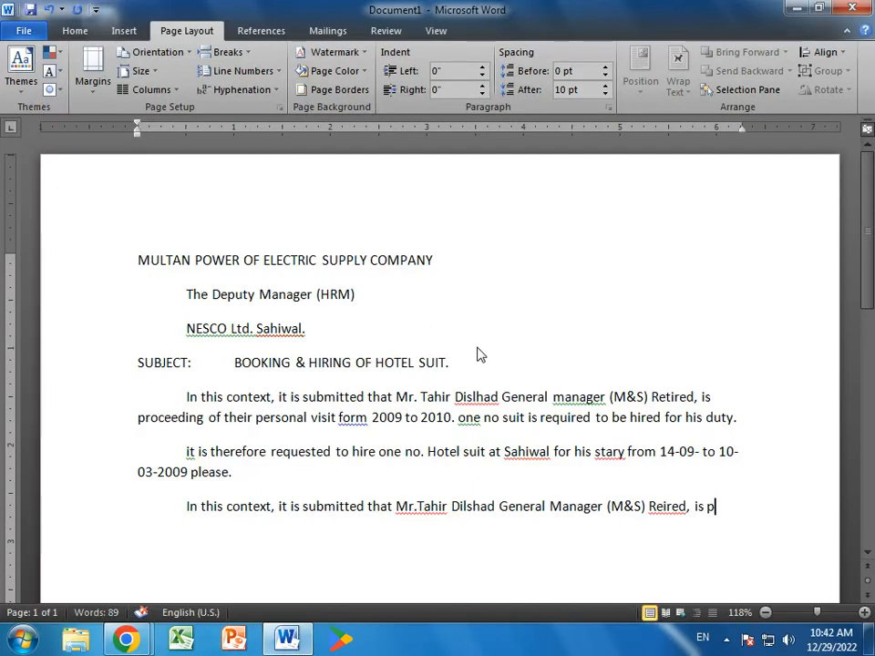
text(roceeding)
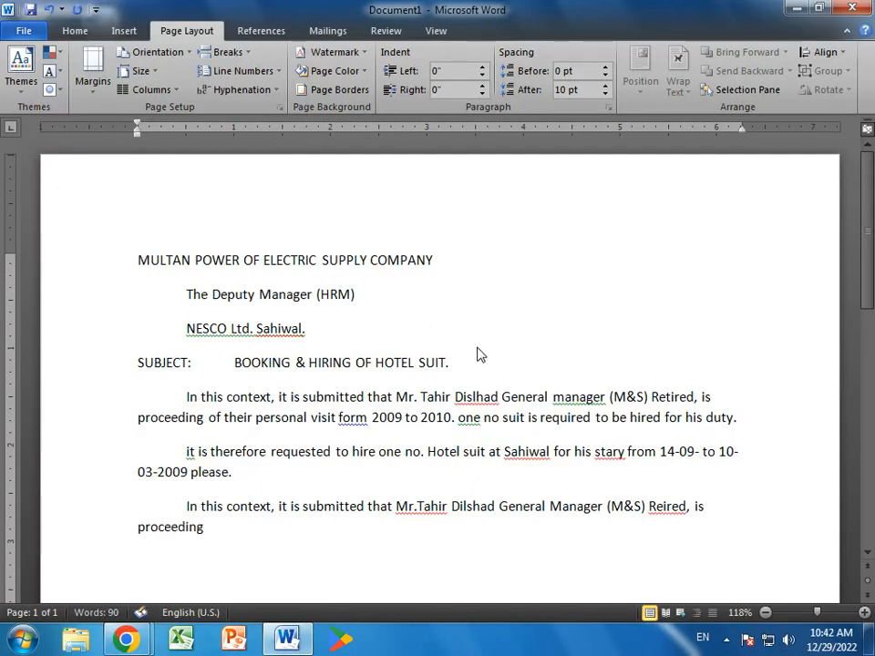
text( on)
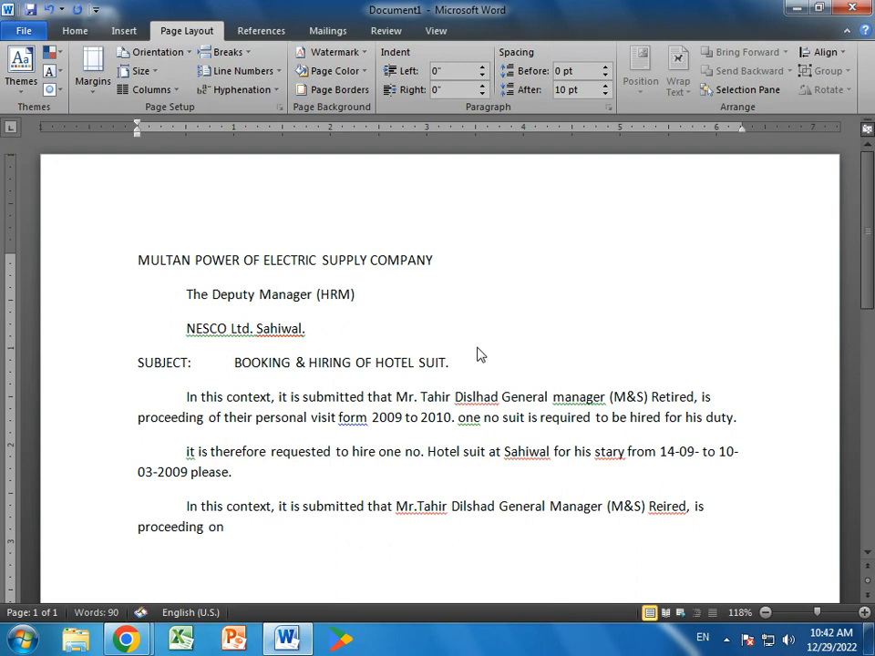
text( their perso)
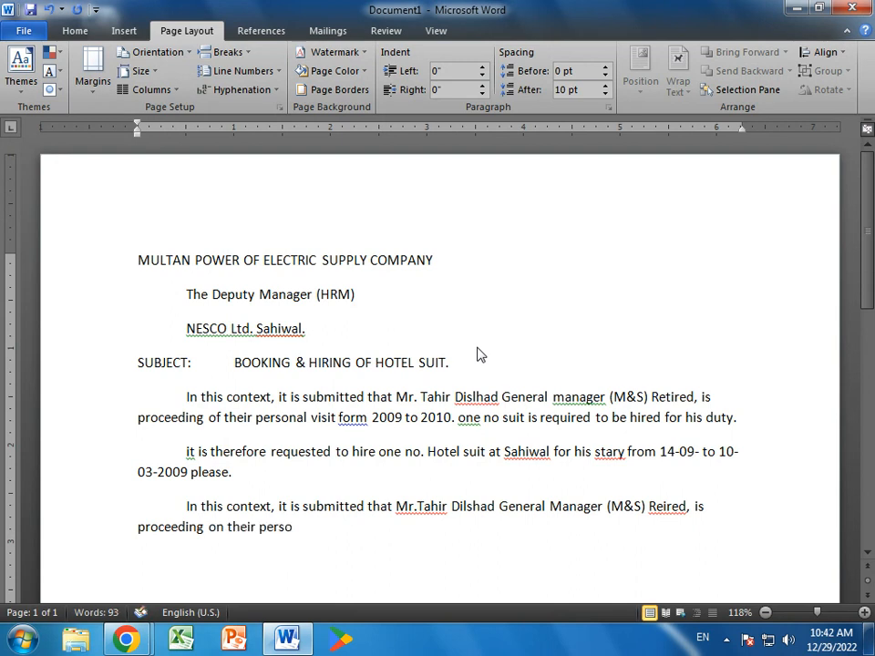
text(nal visit)
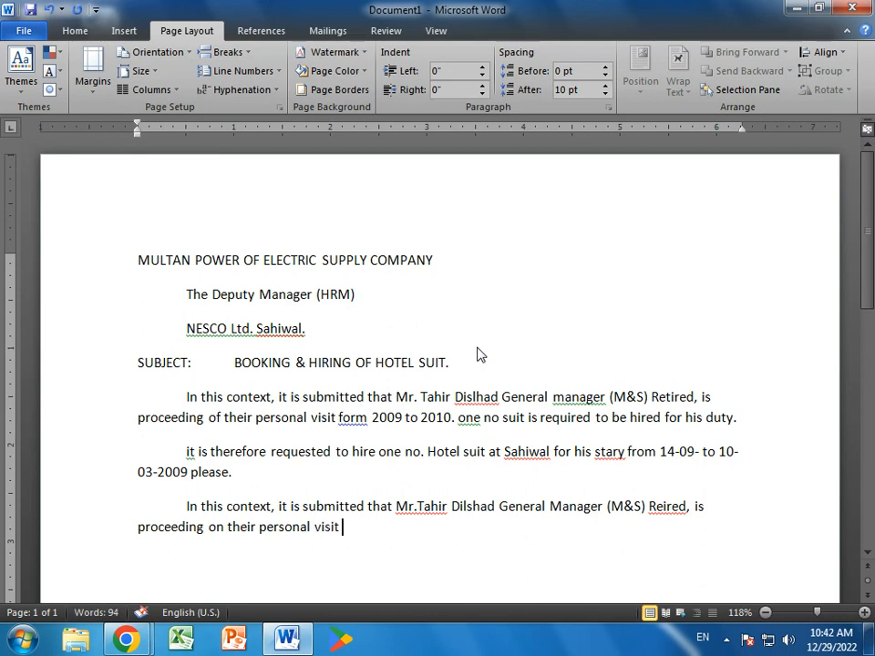
text( from 14-030)
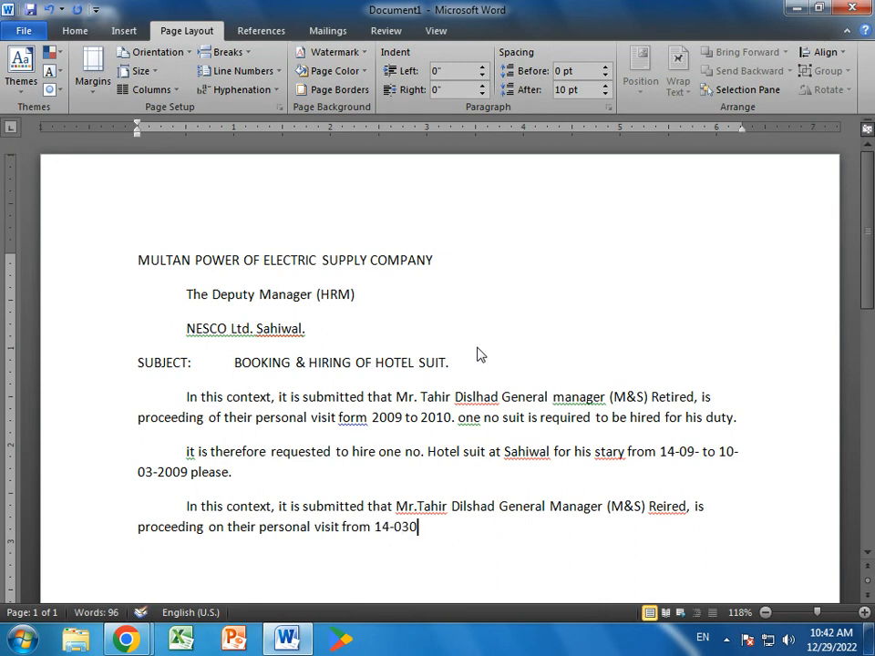
key(BackSpace)
text(-19 hired for his)
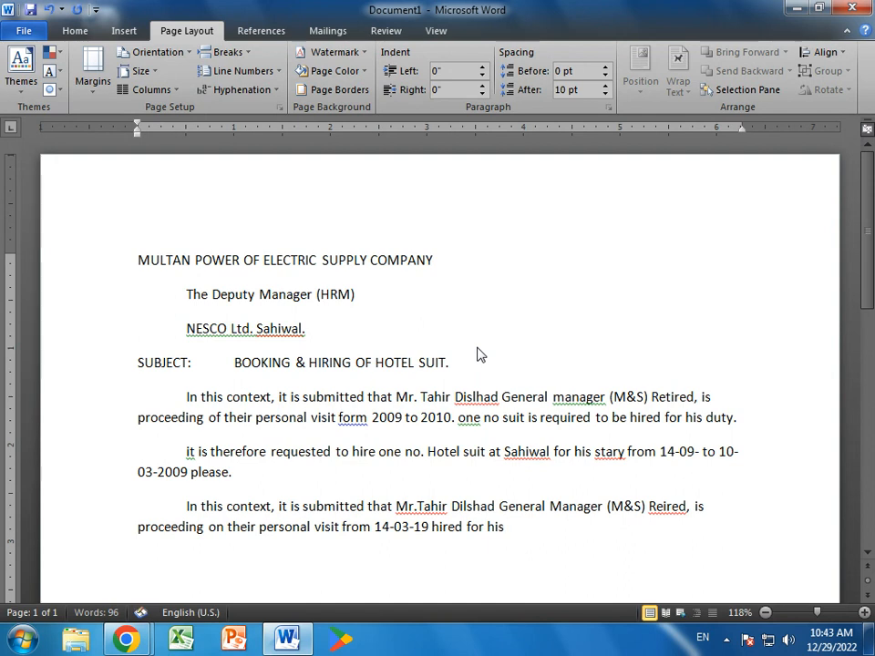
text( stary.)
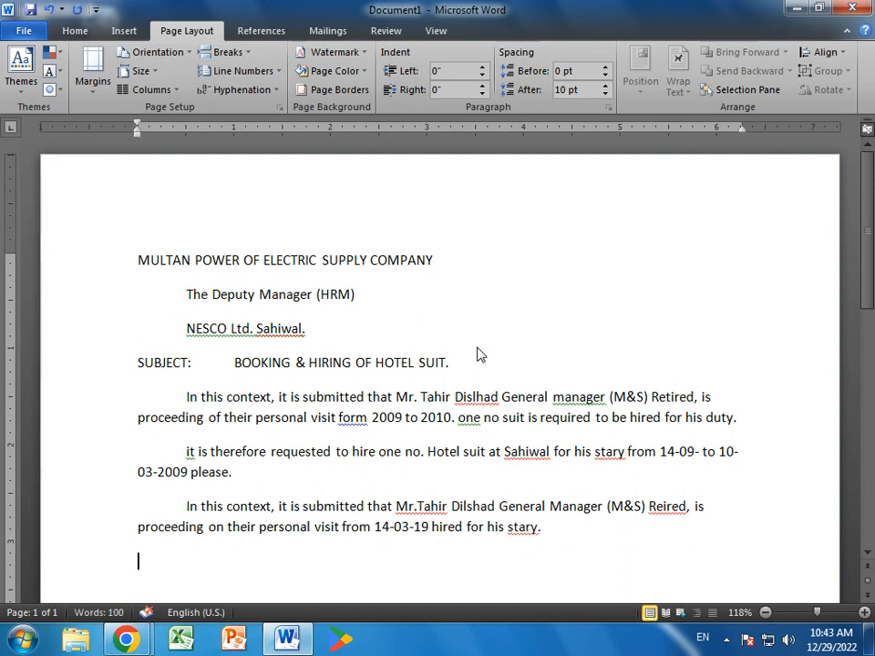
Step: Start a fourth indented paragraph reading "It is there requeisted in the Hotel"
key(Tab)
text(It is)
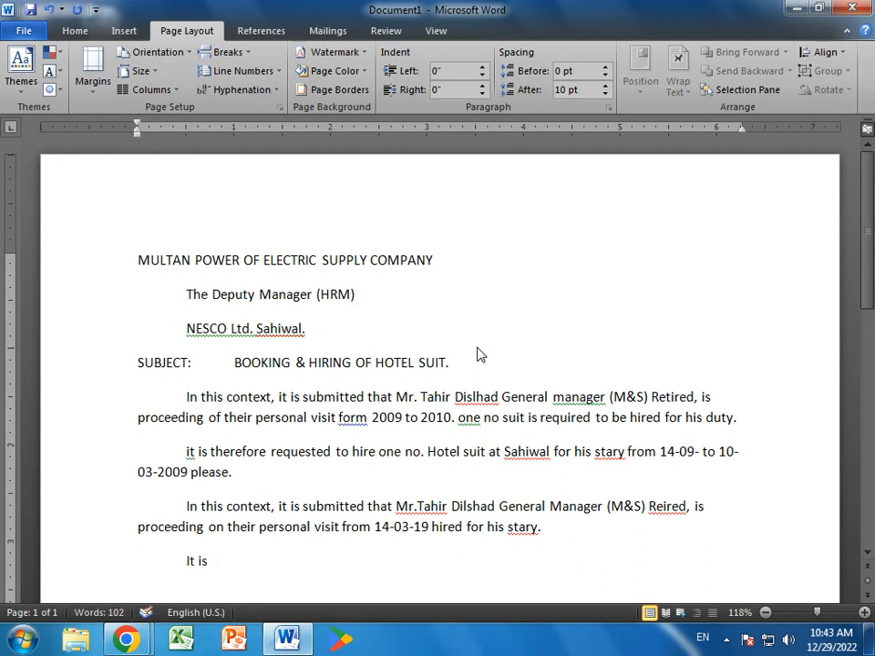
text( there requeisted)
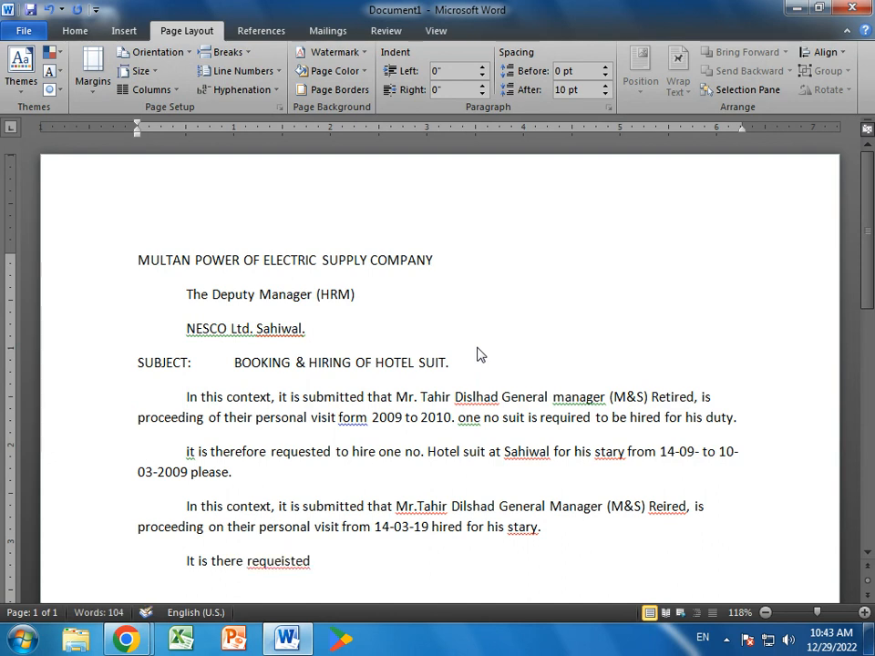
text( in the multi)
key(BackSpace)
key(BackSpace)
key(BackSpace)
key(BackSpace)
key(BackSpace)
text(Mul)
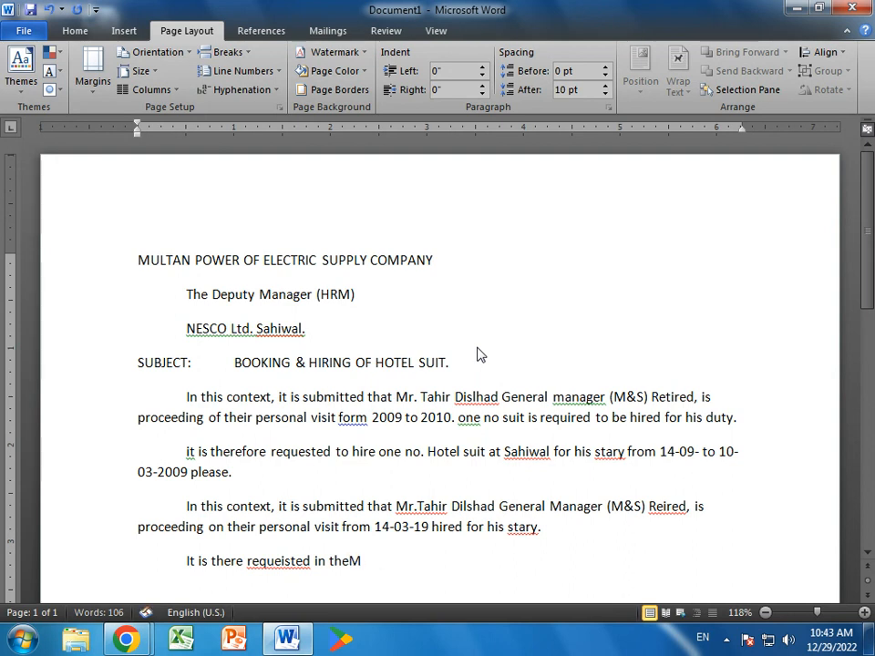
key(BackSpace)
key(BackSpace)
key(BackSpace)
key(BackSpace)
text(e Hotel)
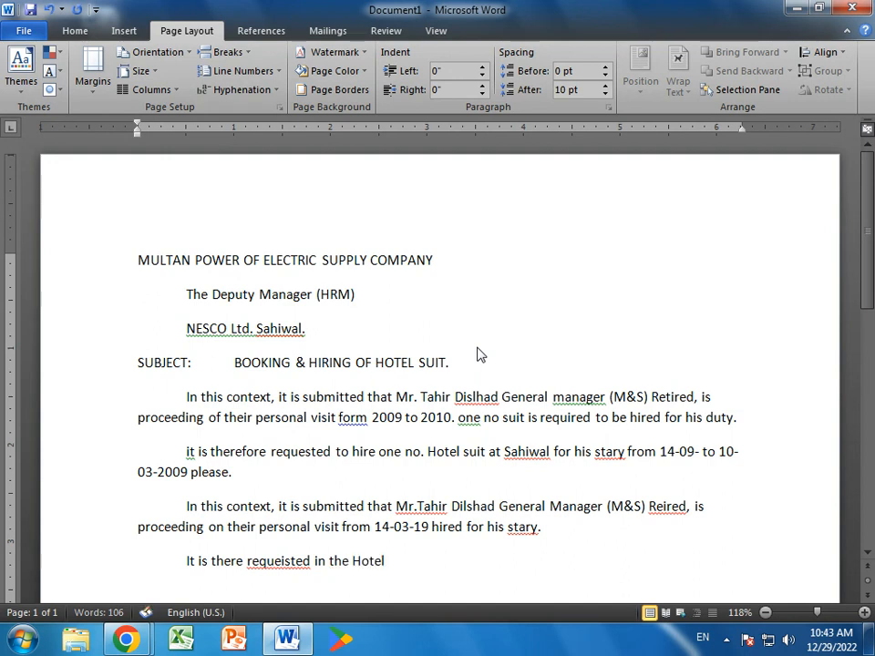
Step: Continue the fourth paragraph with "One in the stay suit at"
text( One in the stary of)
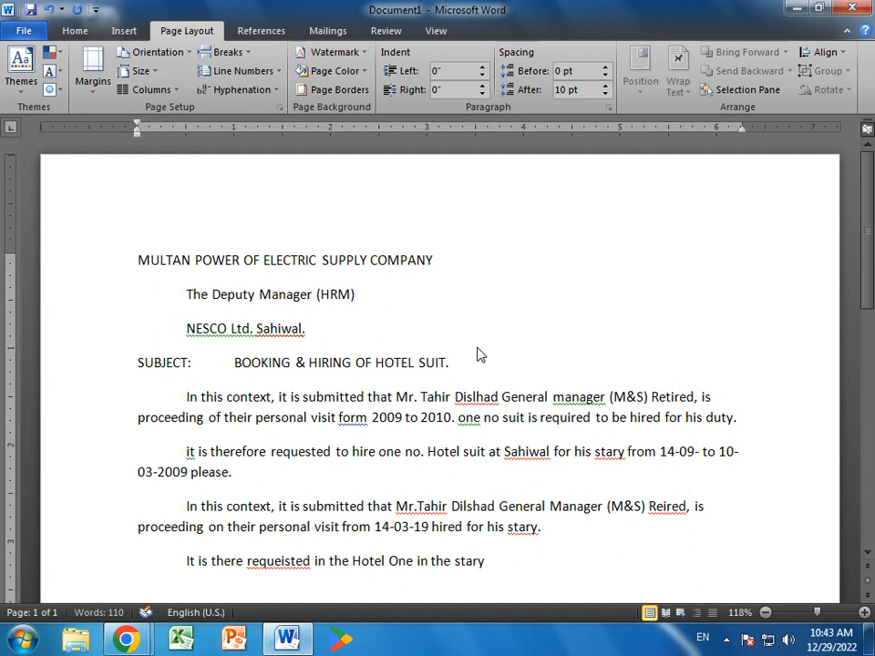
key(BackSpace)
key(BackSpace)
text(of his)
key(BackSpace)
key(BackSpace)
key(BackSpace)
key(BackSpace)
key(BackSpace)
key(BackSpace)
key(BackSpace)
key(BackSpace)
key(BackSpace)
text(y )
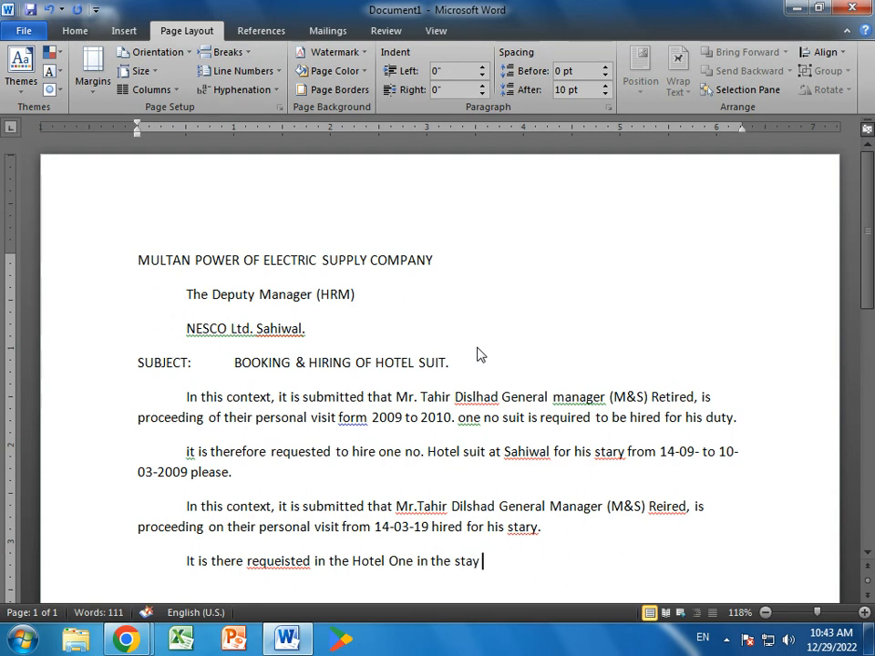
text(suit at)
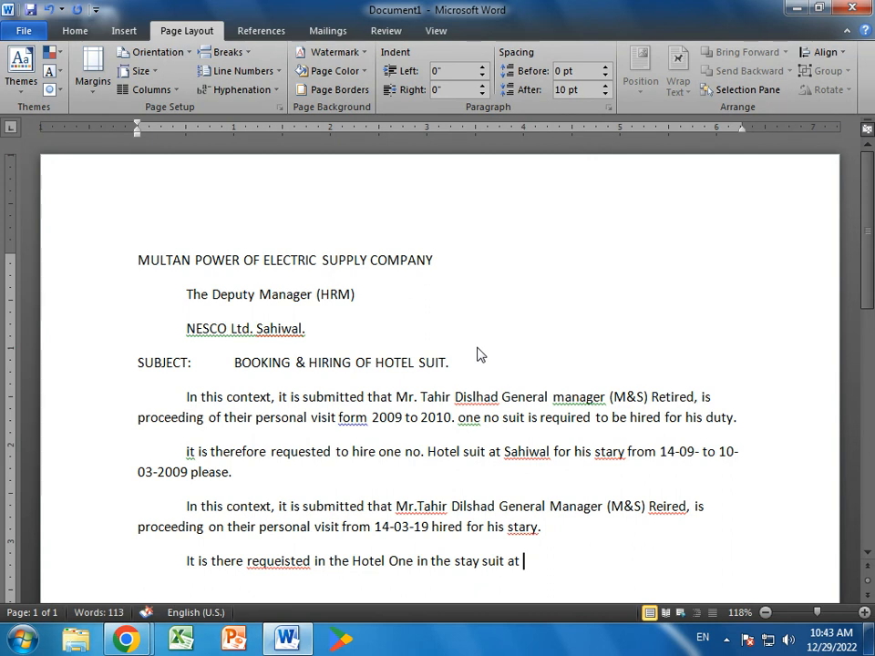
Step: Finish the fourth paragraph with "his stay from 10-19-2009 to 03-09-2010." and start a new line
text( his stary)
key(BackSpace)
text(from)
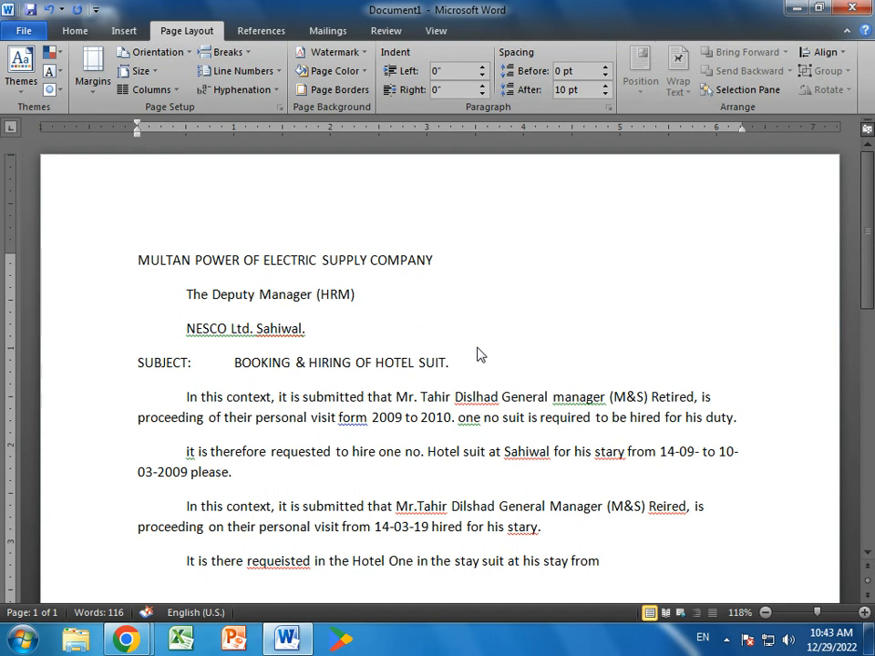
text( 10-19-2009)
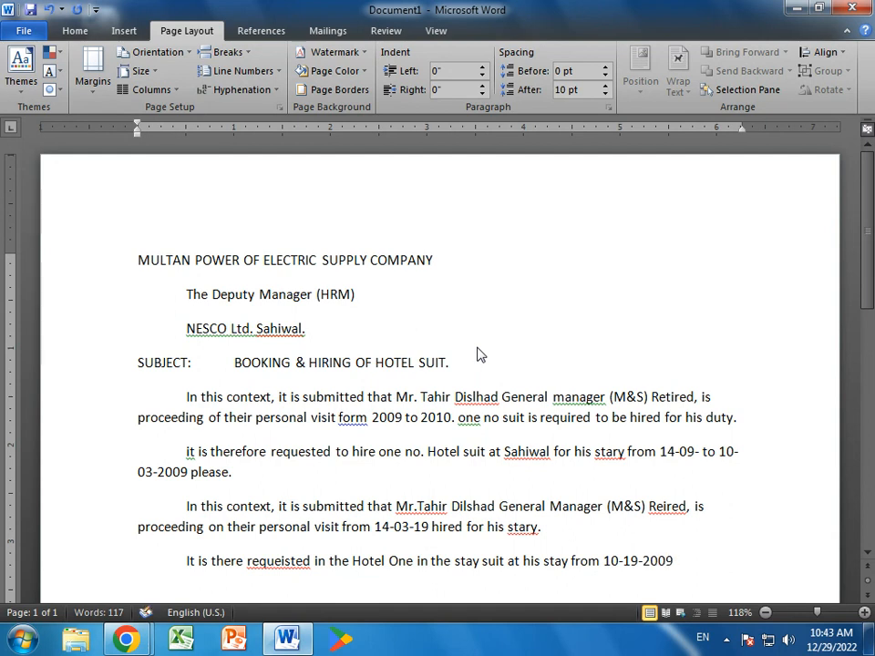
text( to 03-09)
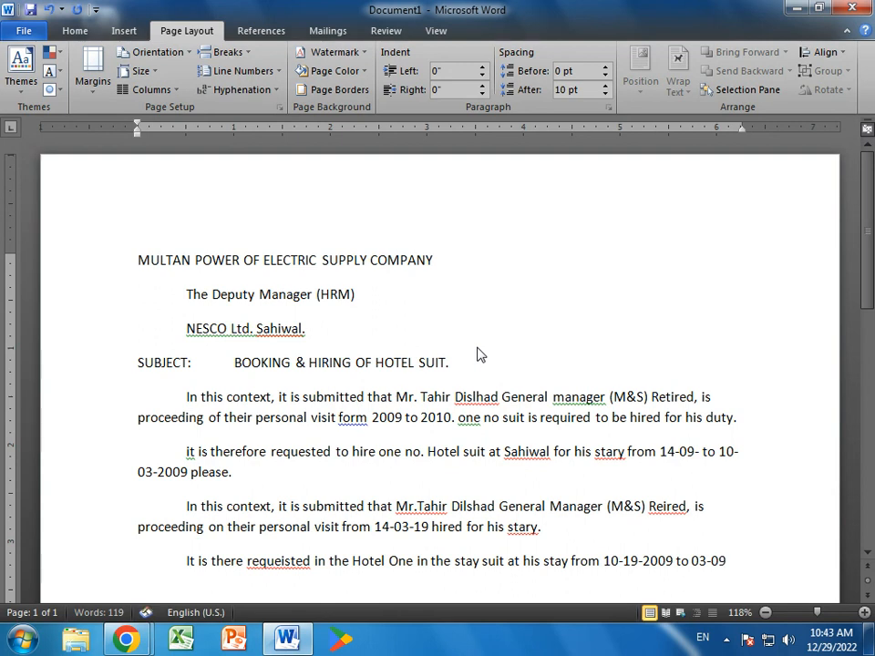
text(-2010.)
key(Return)
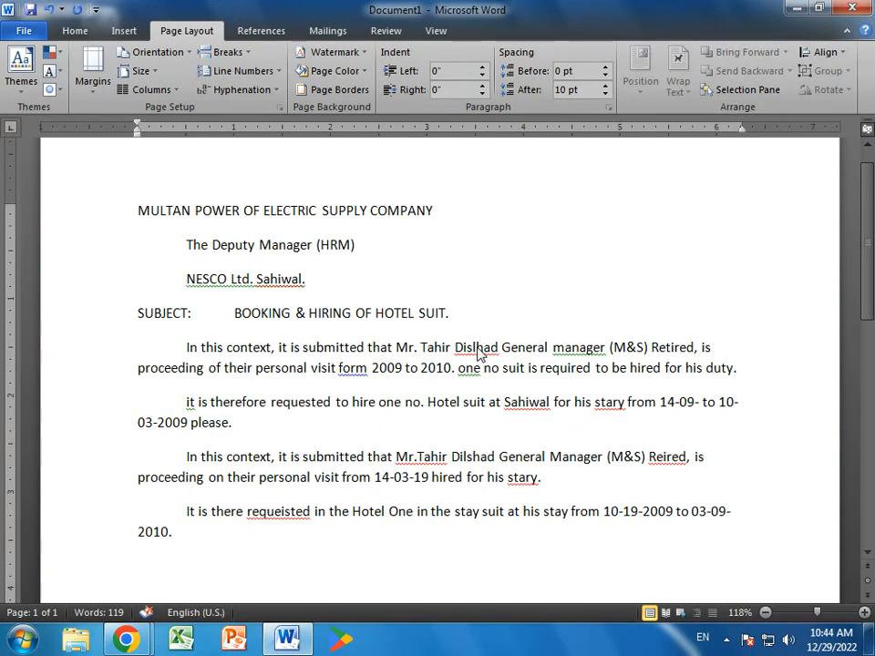
Step: Add the closing "Yours Obediently," with "Computer Student" on the line below it
text(Yours )
text(Obe)
text(entry)
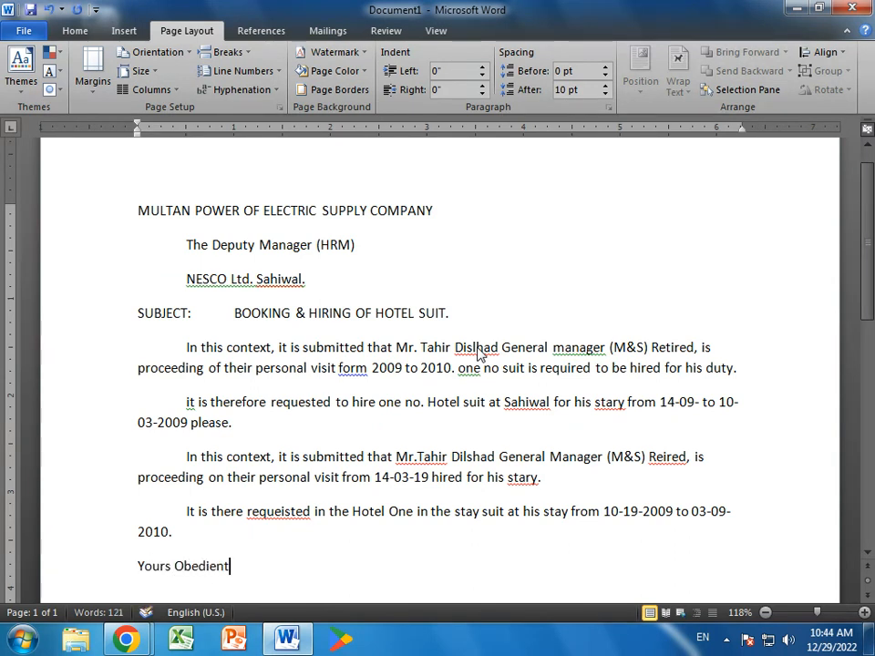
key(BackSpace)
key(BackSpace)
key(BackSpace)
key(BackSpace)
text(tly,)
key(Return)
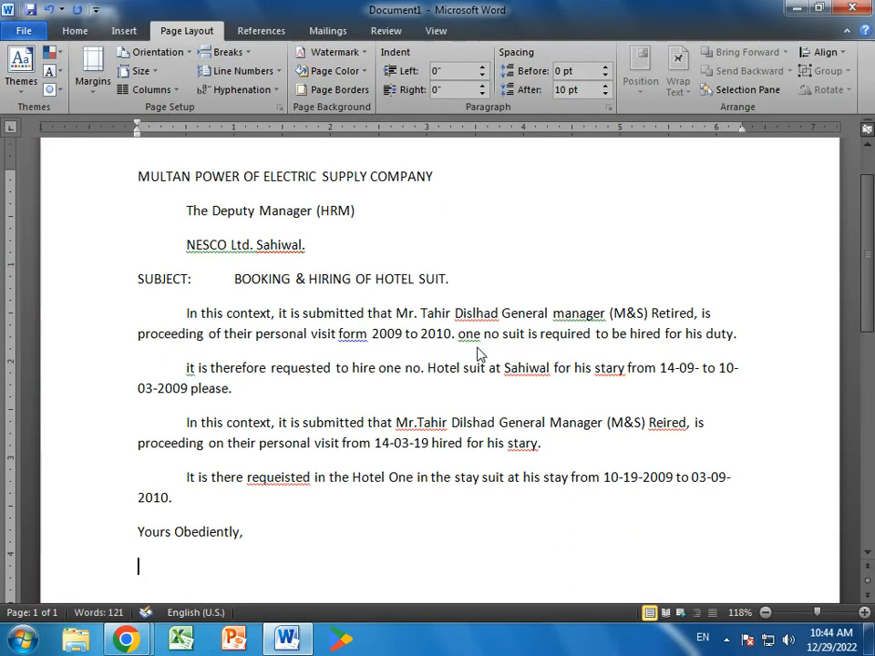
text(Computer Student)
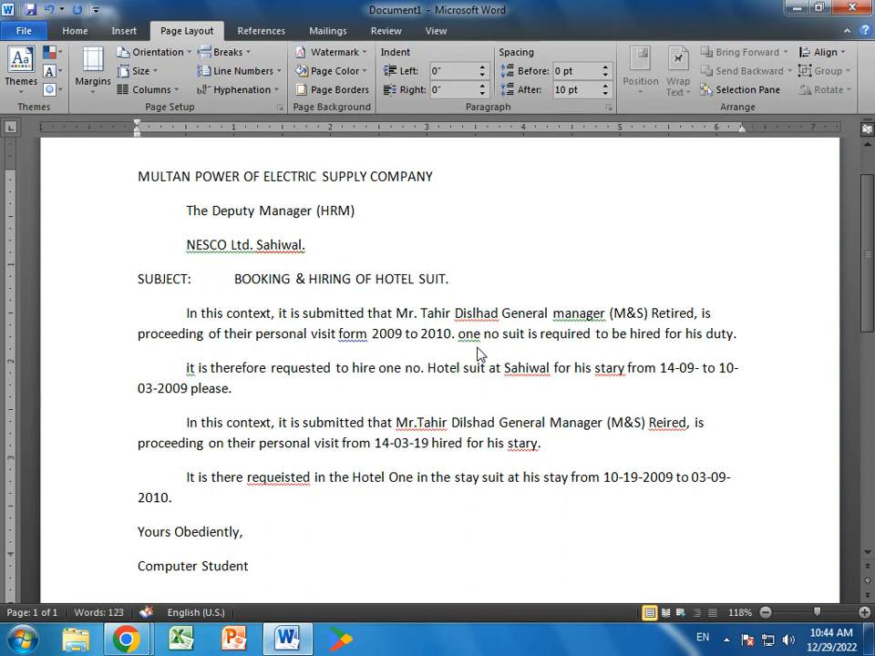
Step: Review the whole letter from the company heading to the closing lines, dismissing the browser notification
scroll(480, 354, up, 2)
click(448, 262)
scroll(449, 262, down, 1)
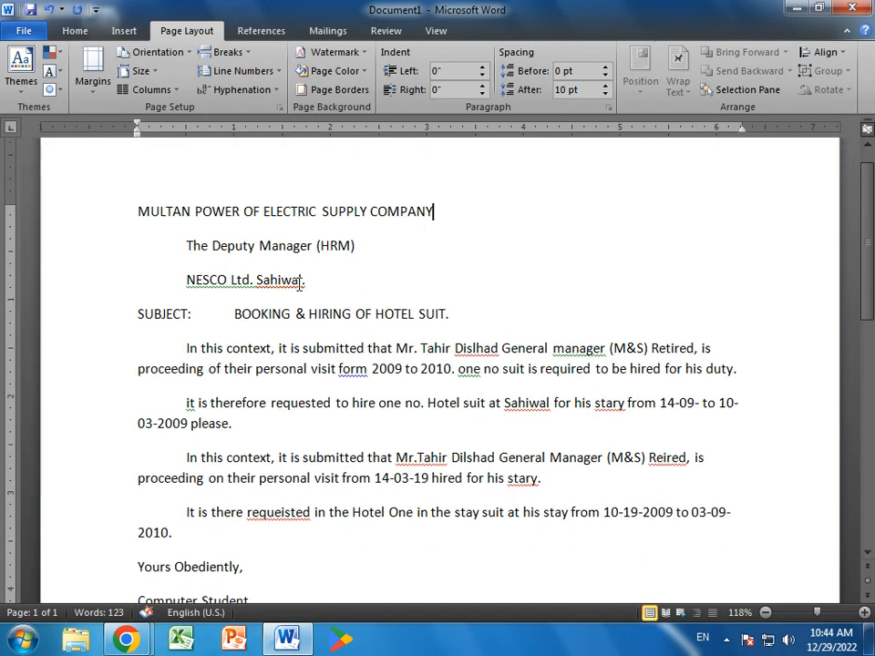
scroll(354, 336, down, 2)
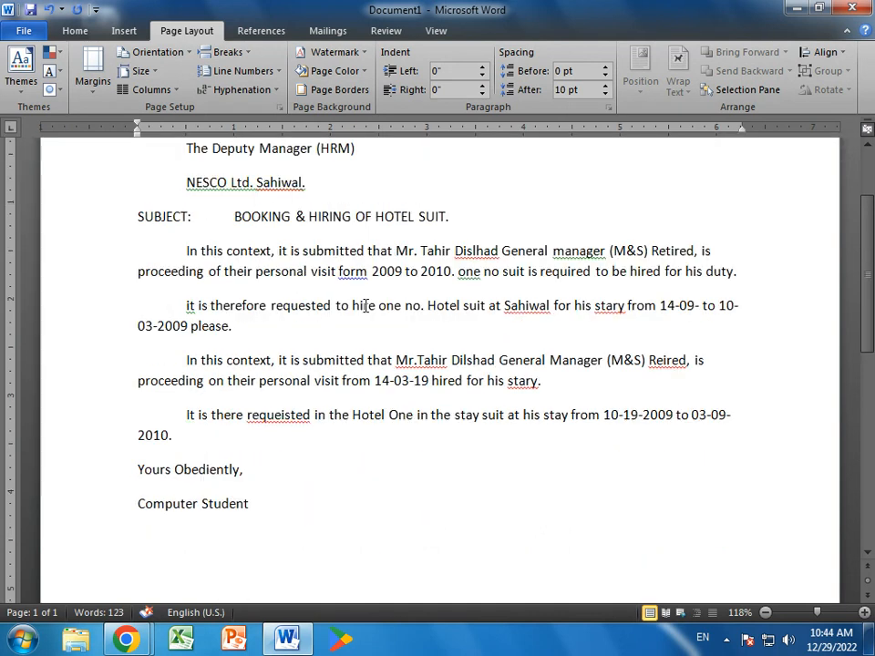
scroll(379, 528, down, 7)
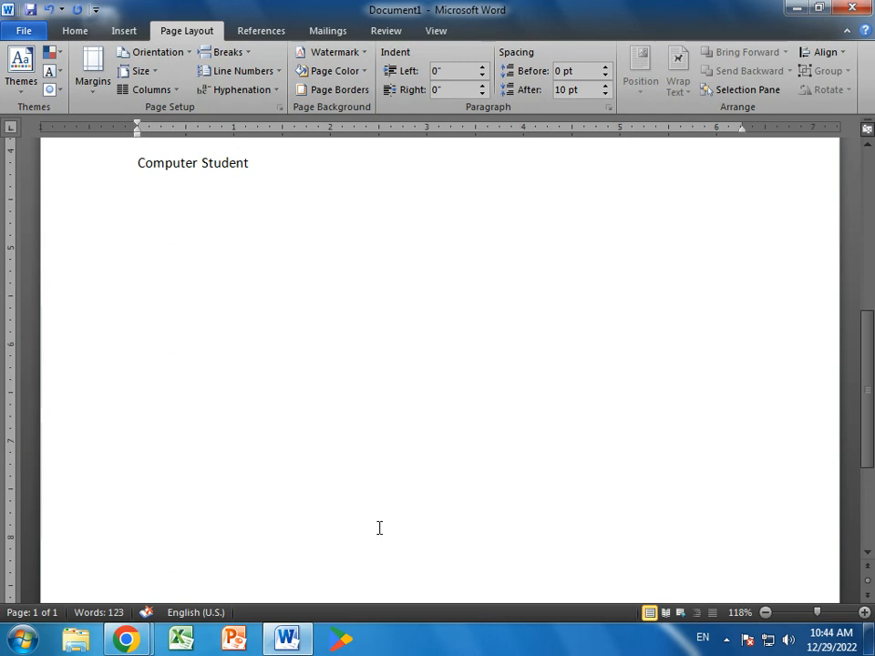
scroll(379, 528, up, 10)
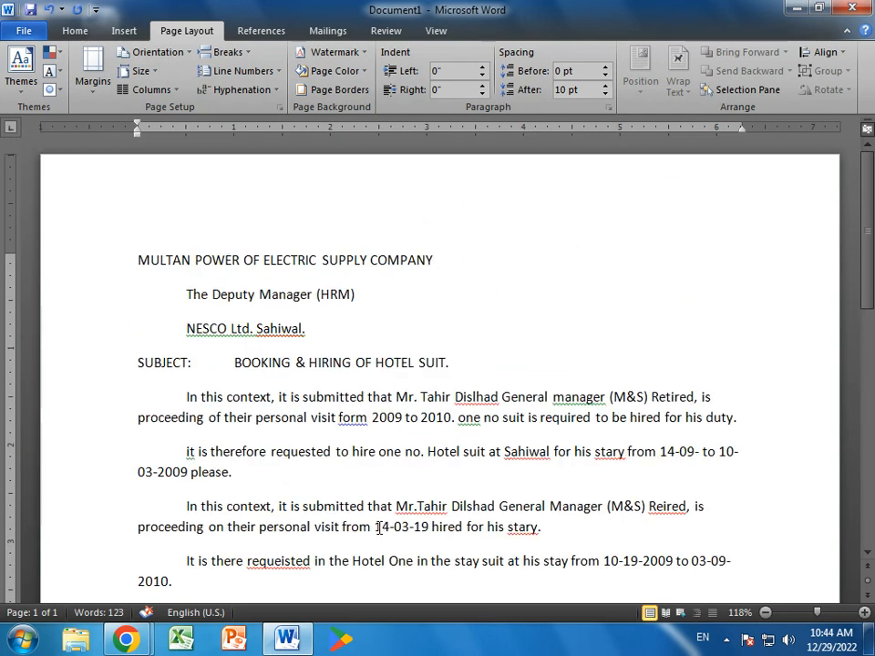
scroll(379, 528, down, 3)
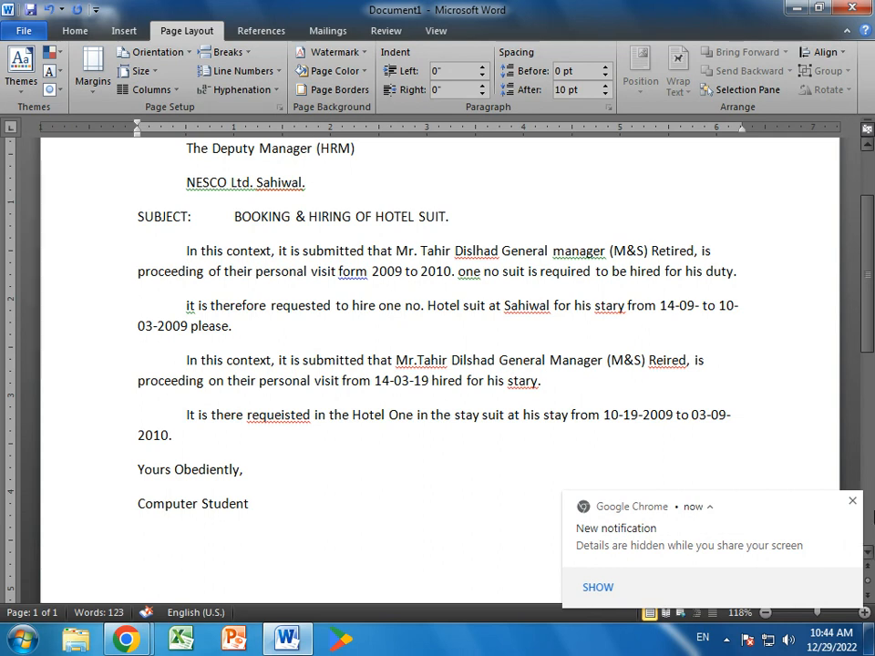
click(852, 500)
scroll(320, 540, down, 5)
scroll(320, 540, up, 8)
scroll(321, 539, down, 3)
scroll(321, 540, up, 3)
Step: Set the font size of the whole letter to 16 pt
key(ctrl+a)
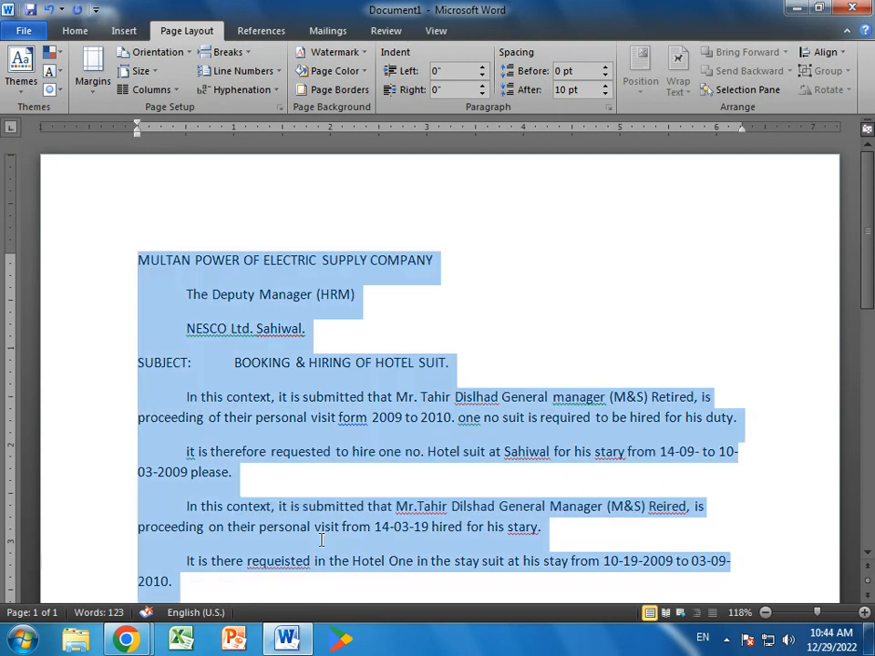
scroll(321, 545, down, 2)
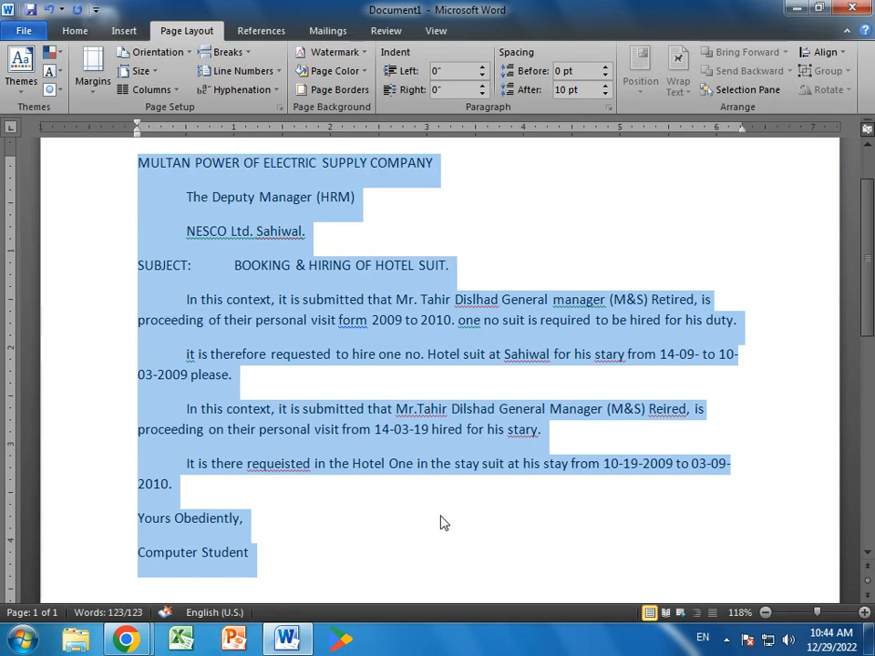
scroll(441, 521, down, 10)
scroll(593, 473, down, 1)
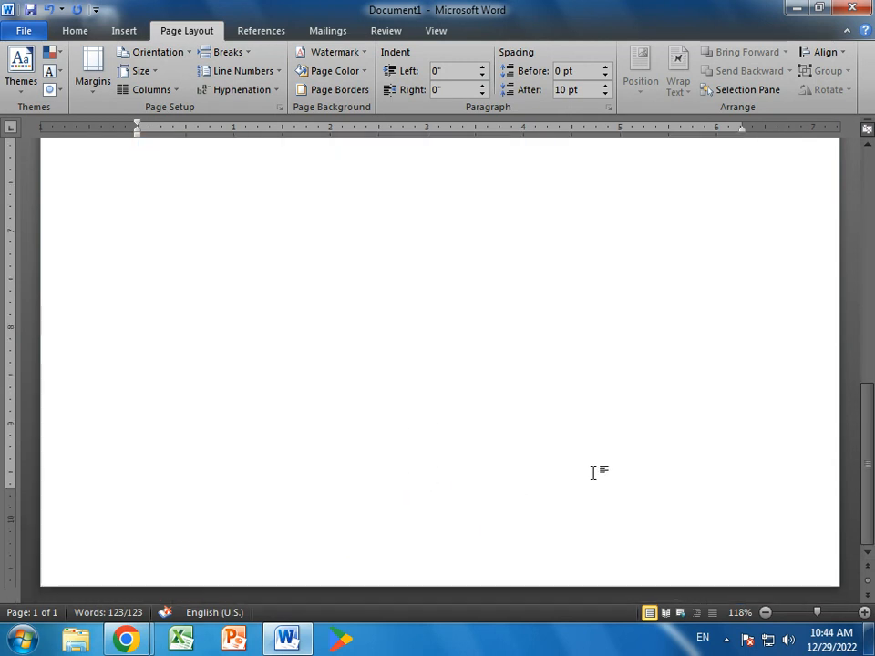
scroll(593, 473, up, 12)
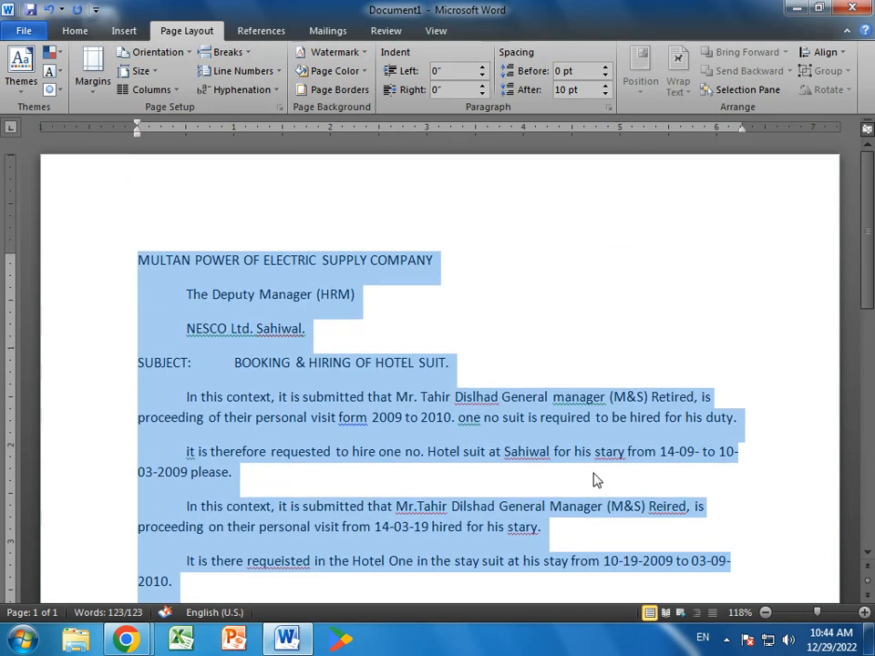
click(70, 34)
click(201, 59)
click(200, 59)
click(201, 59)
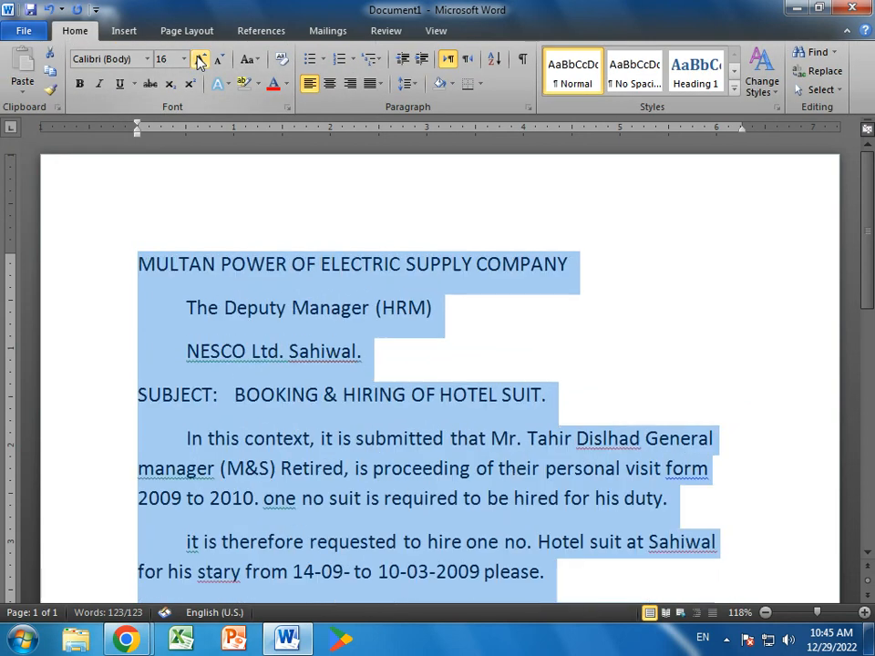
Step: Try the whole letter at 20 pt and return its text to 16 pt
scroll(469, 399, down, 6)
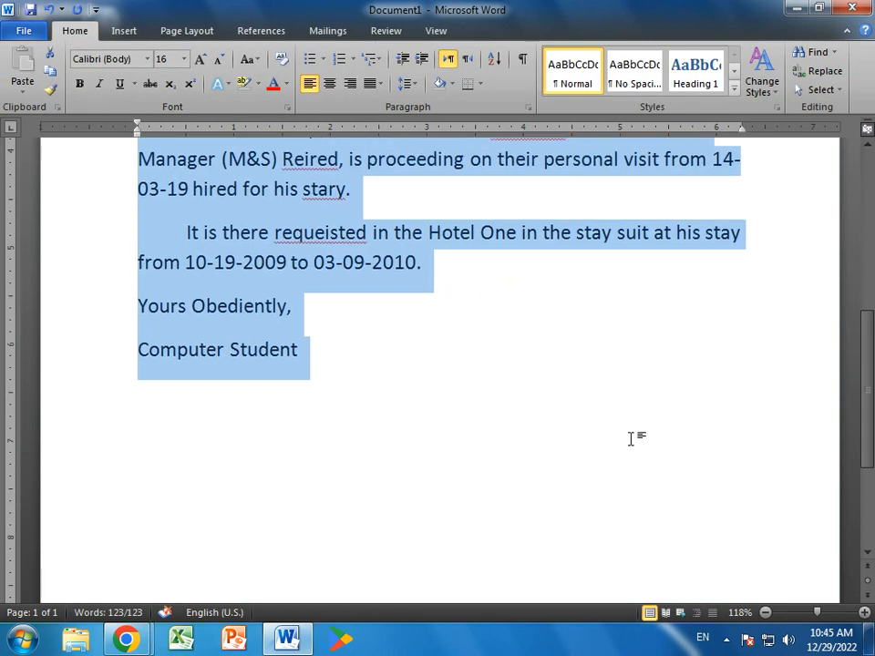
scroll(630, 439, down, 4)
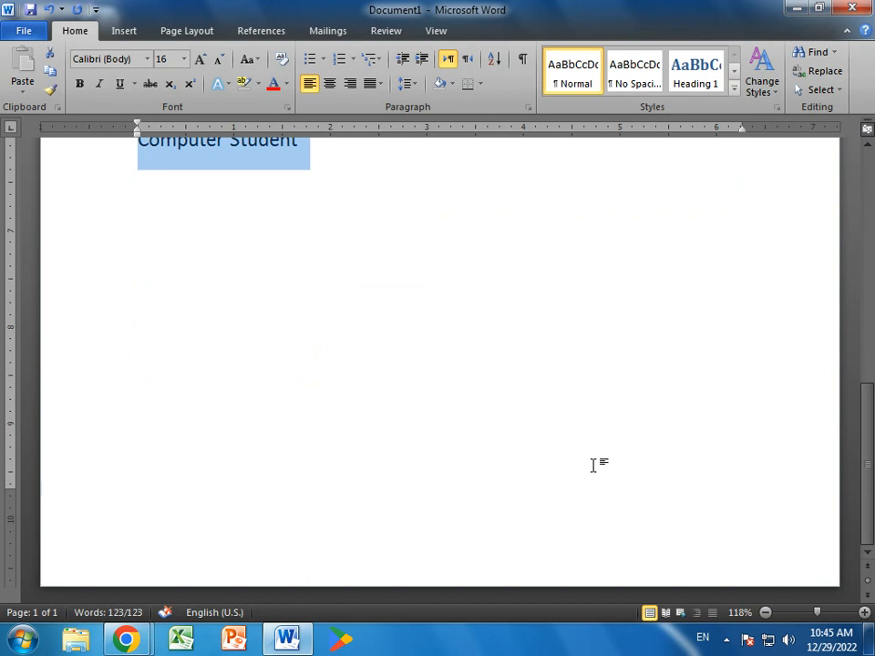
scroll(592, 464, up, 4)
click(202, 59)
click(203, 59)
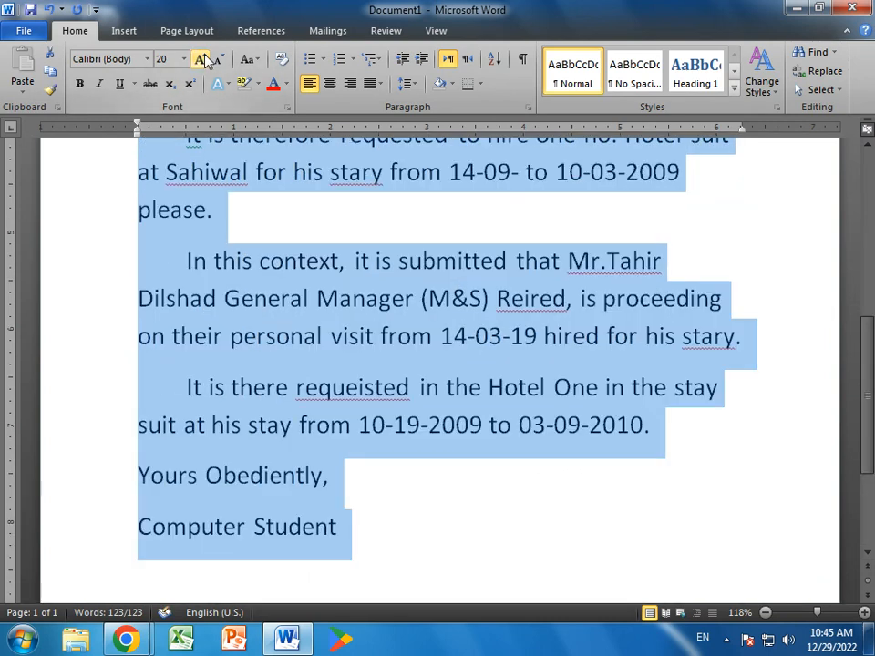
scroll(768, 527, down, 3)
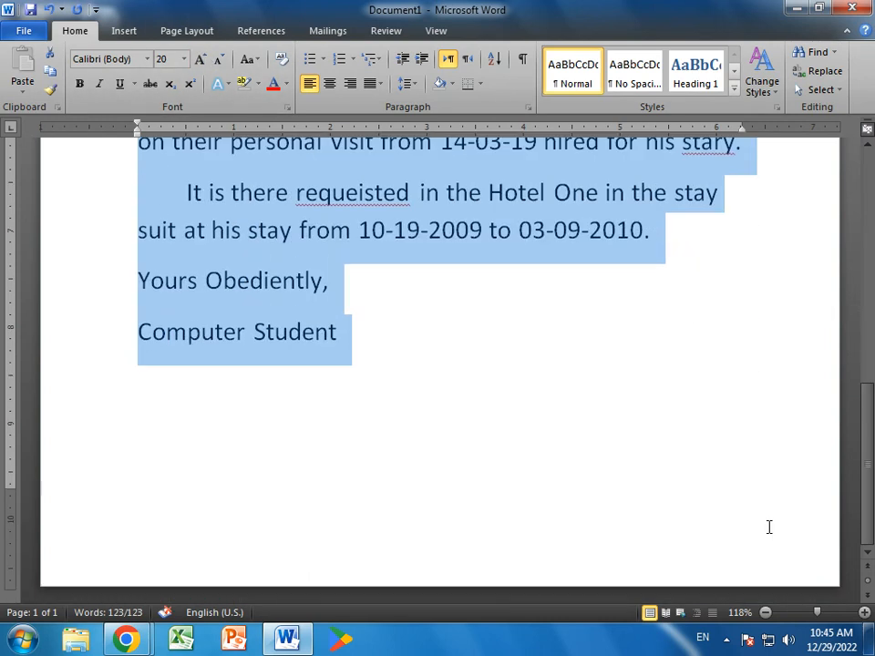
scroll(768, 527, up, 10)
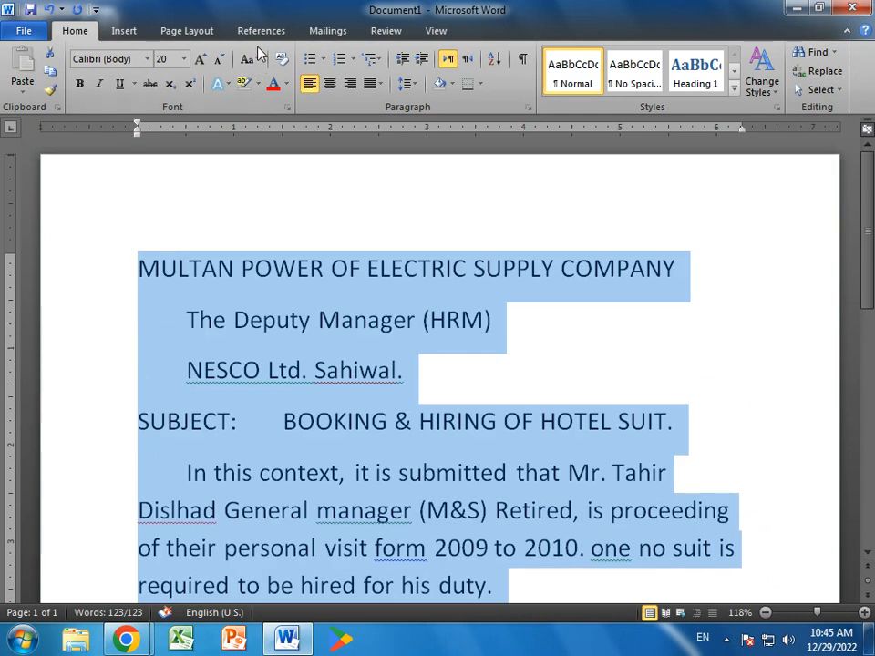
click(221, 60)
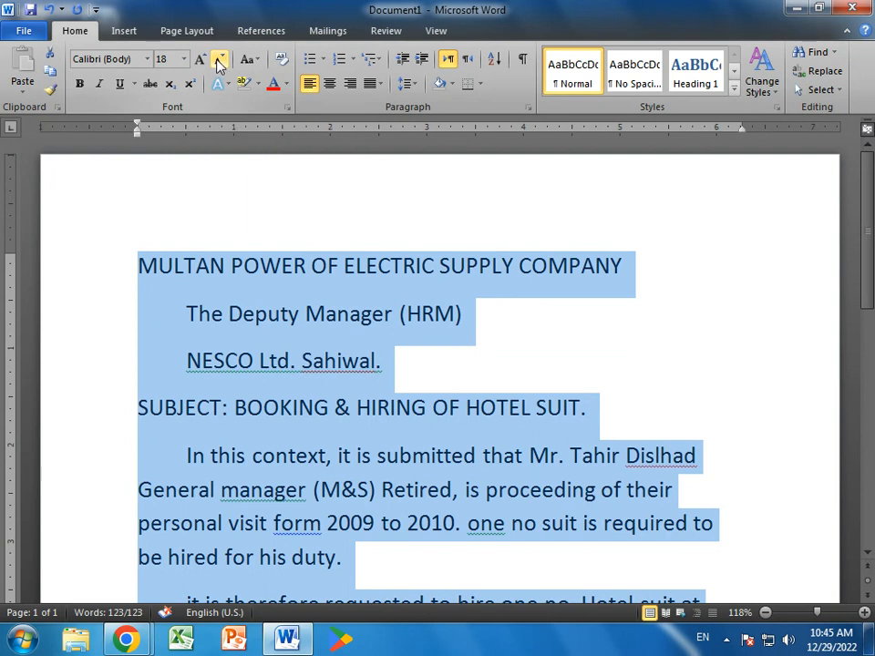
click(219, 62)
click(218, 62)
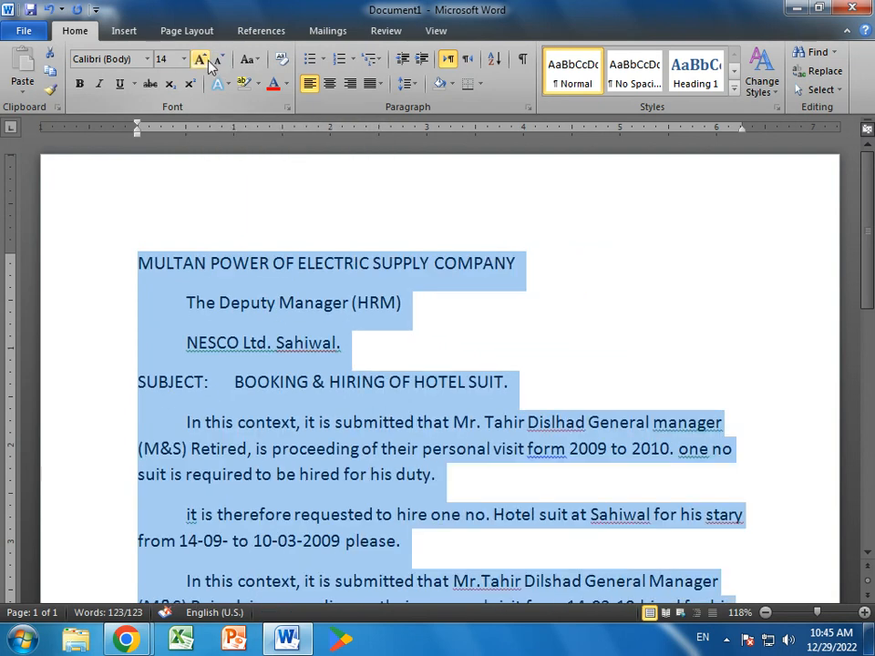
click(201, 60)
click(699, 432)
scroll(698, 432, down, 5)
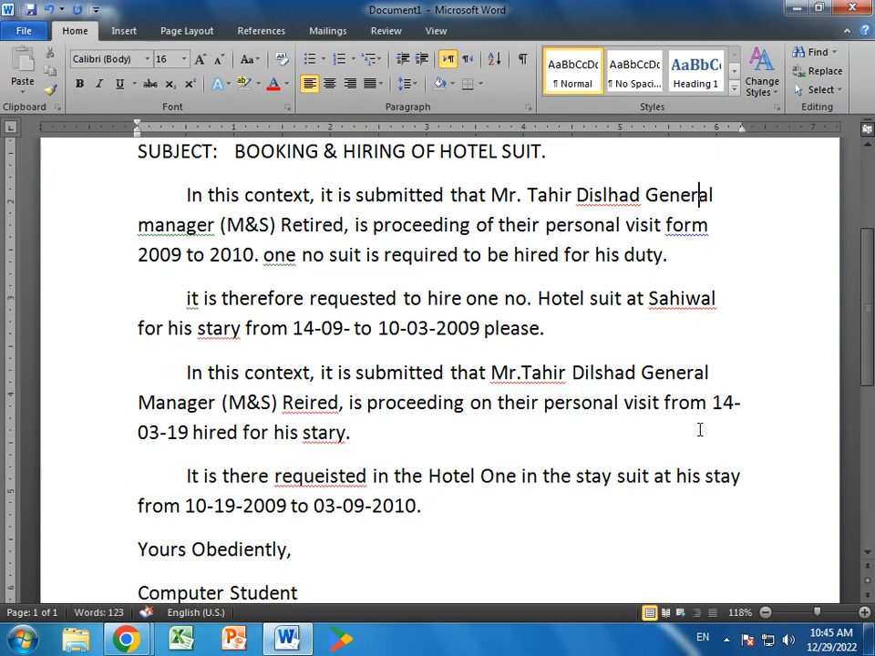
scroll(699, 429, up, 4)
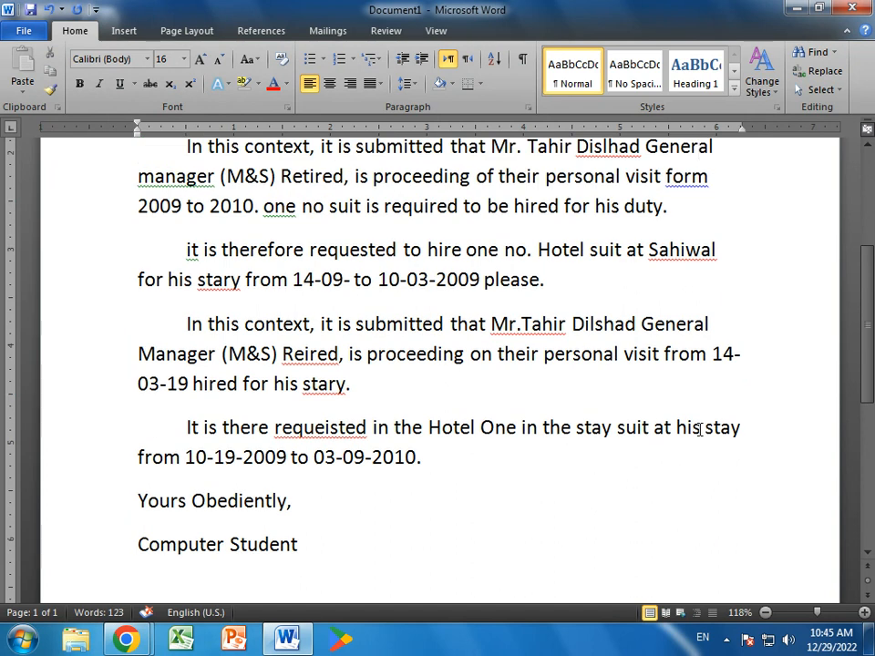
Step: Remove the added space between paragraphs of the same style throughout the whole letter
key(ctrl+a)
scroll(506, 310, up, 2)
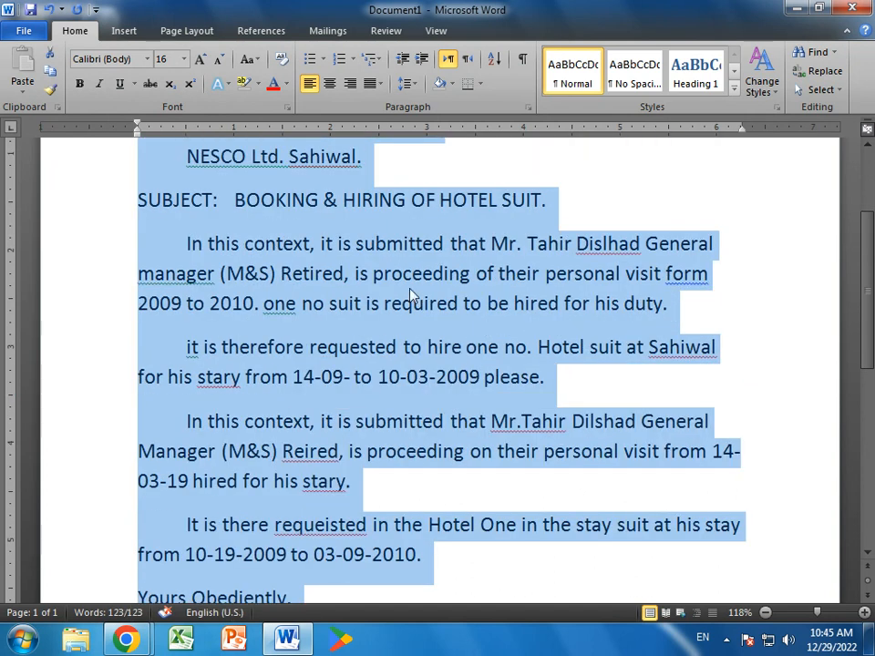
scroll(390, 326, up, 1)
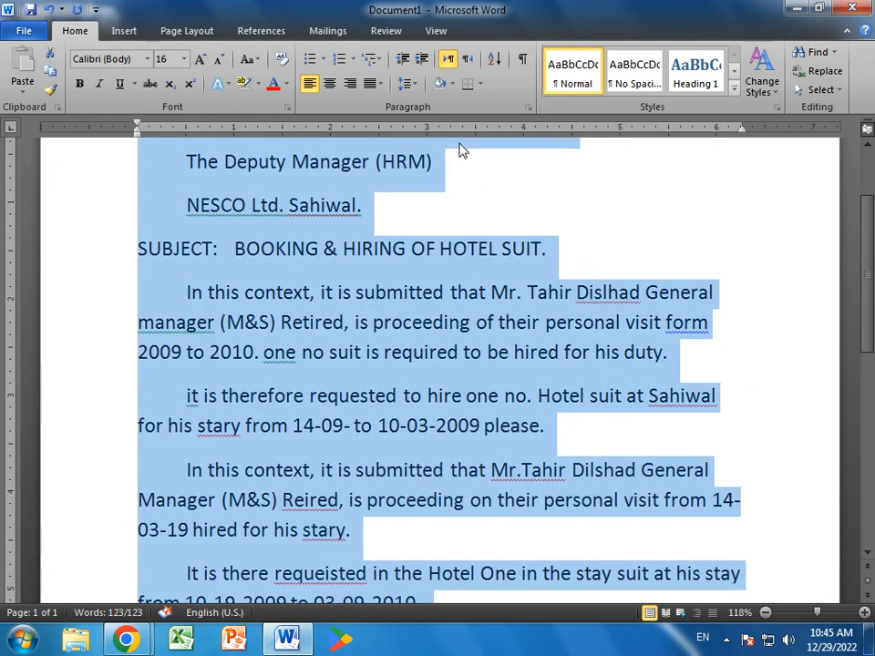
click(527, 109)
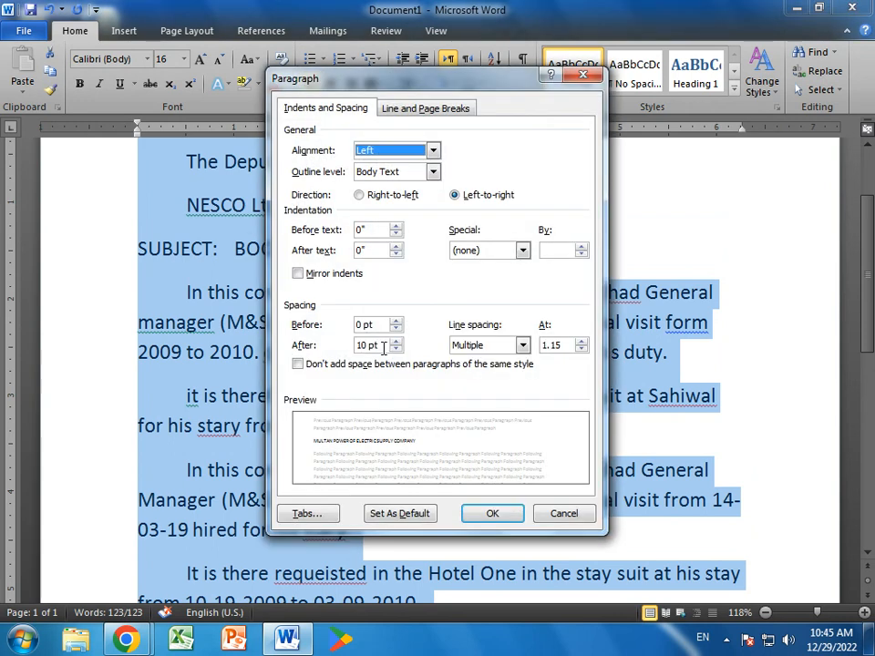
click(305, 367)
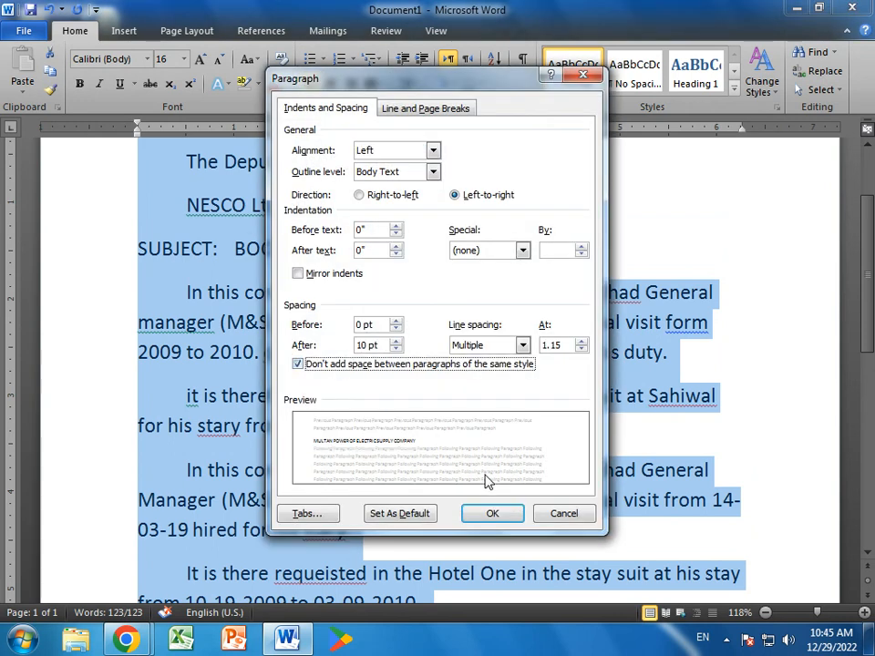
click(488, 513)
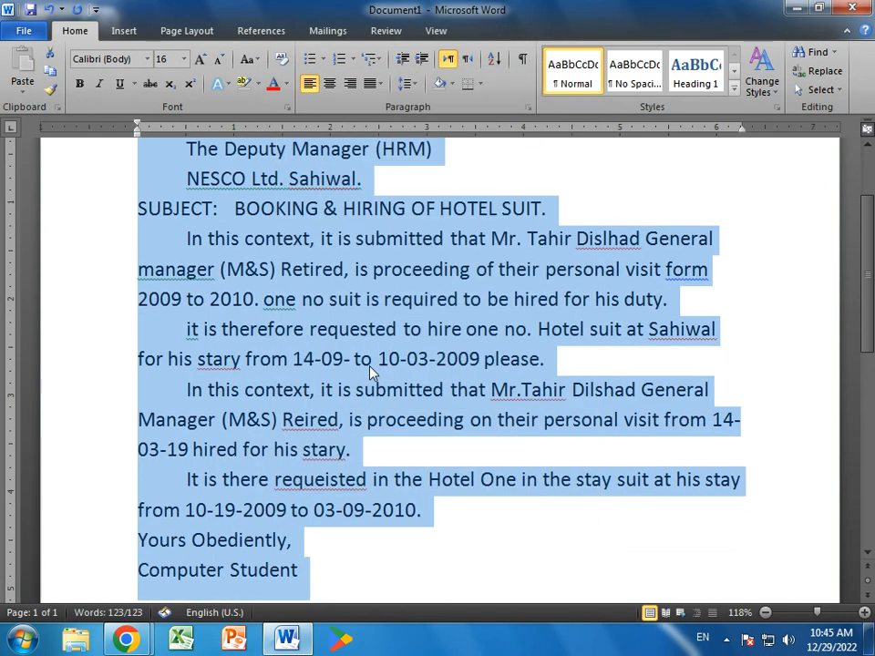
Step: Check the letter's paragraph spacing settings and look over the page from the heading to the closing lines
right_click(351, 307)
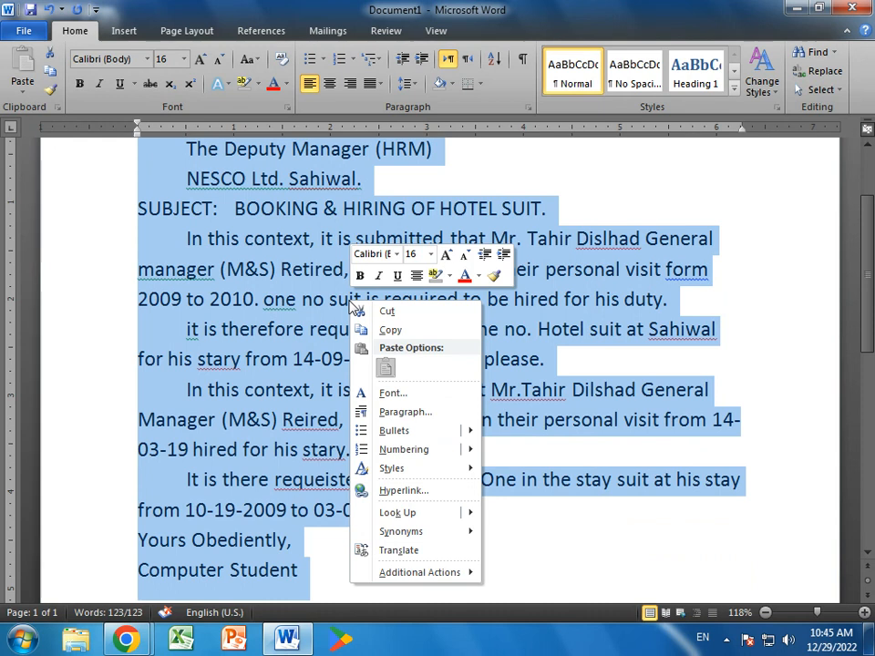
click(390, 413)
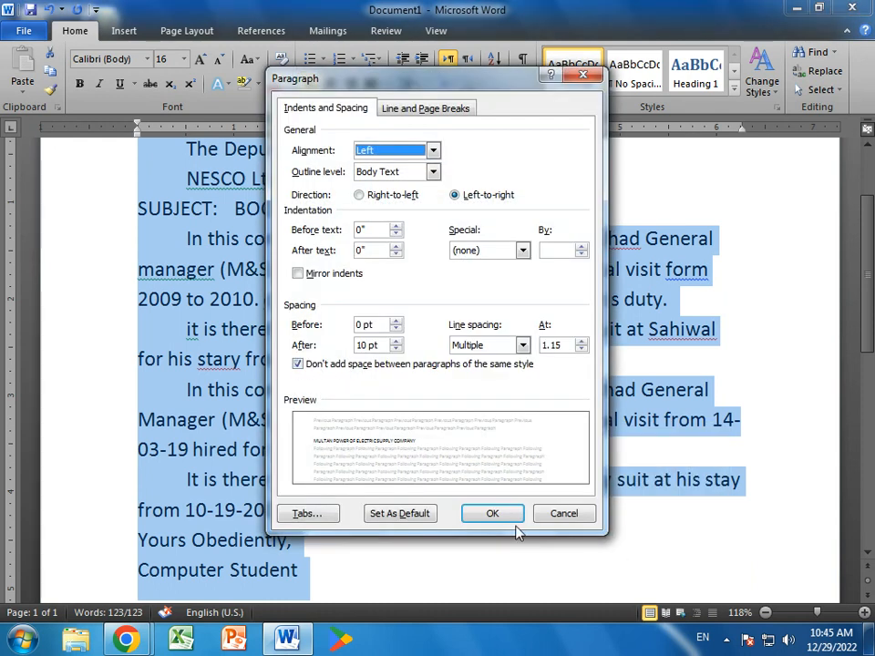
click(503, 513)
click(408, 389)
scroll(408, 388, up, 2)
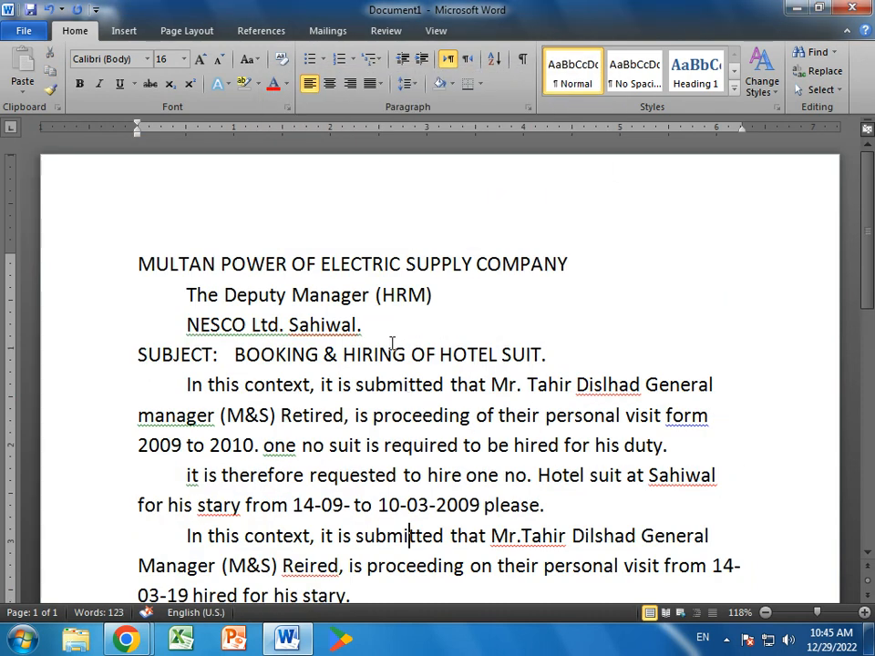
scroll(541, 494, down, 5)
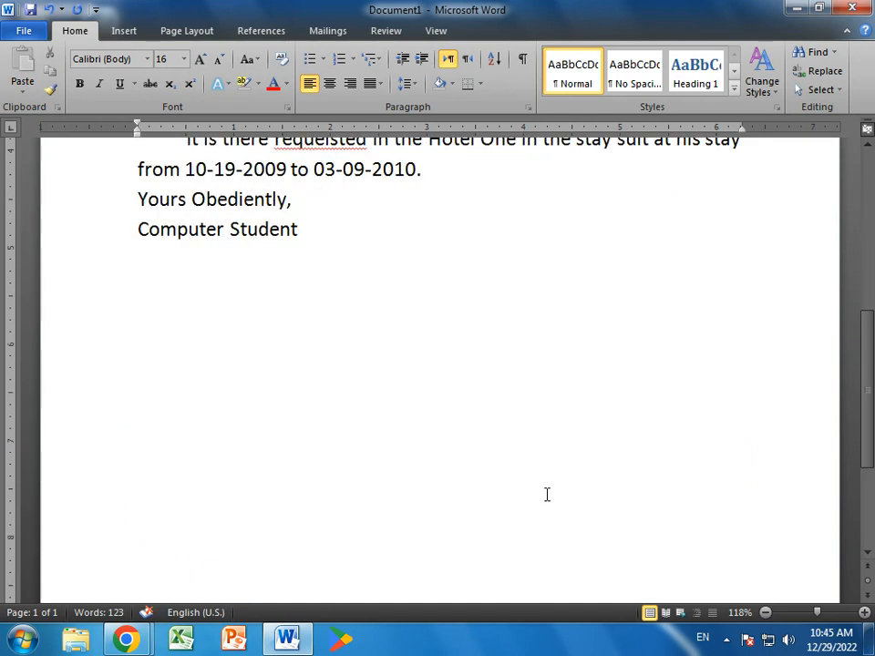
scroll(546, 494, up, 5)
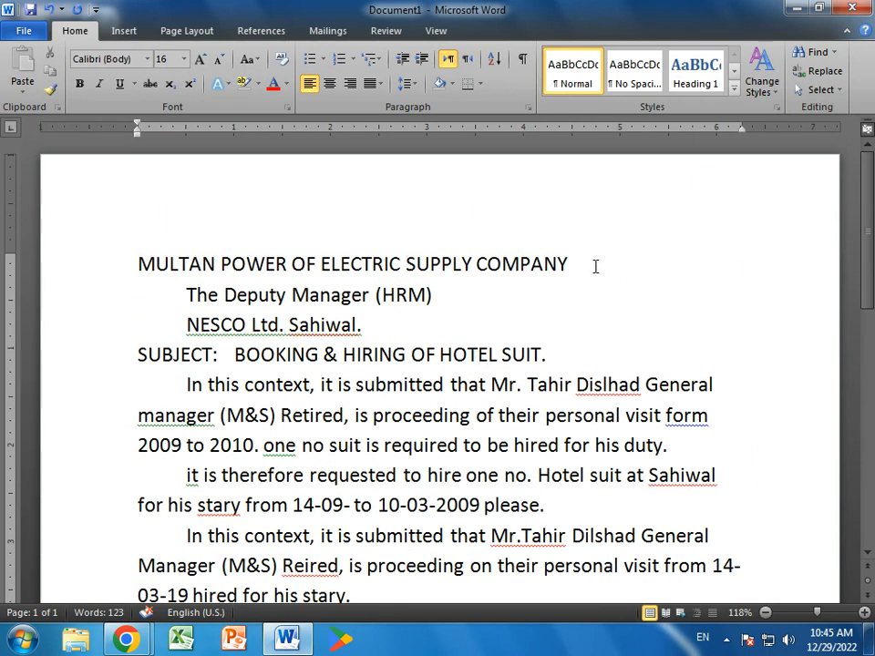
Step: Insert one blank line each after the company heading, the "NESCO Ltd. Sahiwal." line and the subject line
click(586, 261)
key(Return)
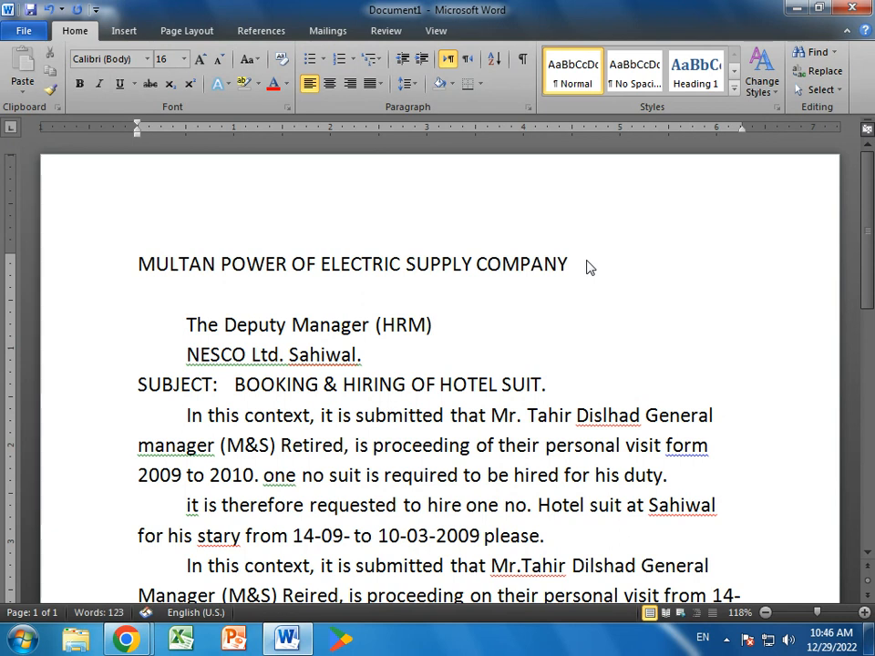
click(372, 354)
key(Return)
click(562, 411)
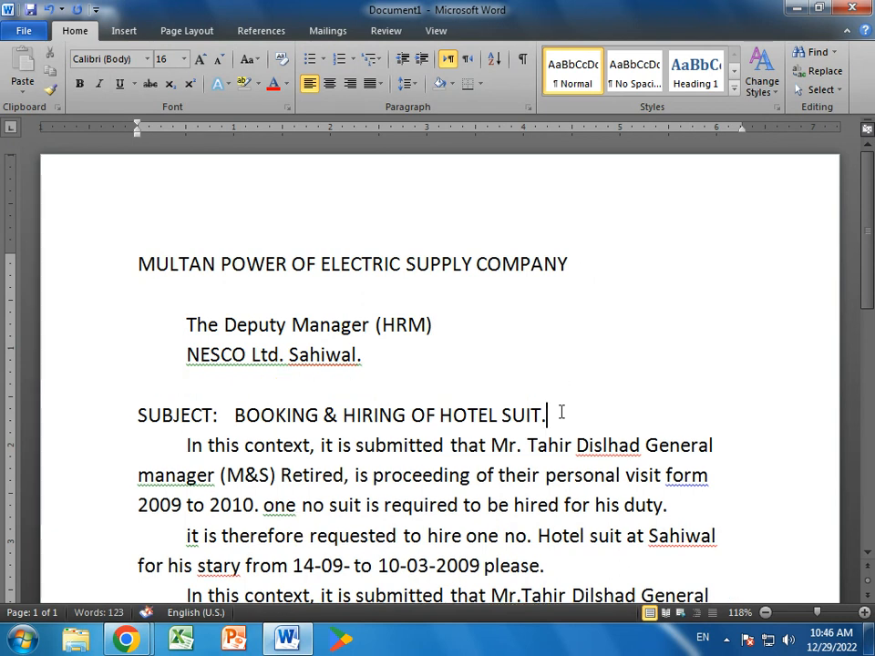
key(Return)
Step: Insert three blank lines above "Yours Obediently," and two blank lines between it and "Computer Student"
scroll(563, 415, down, 2)
scroll(562, 415, down, 3)
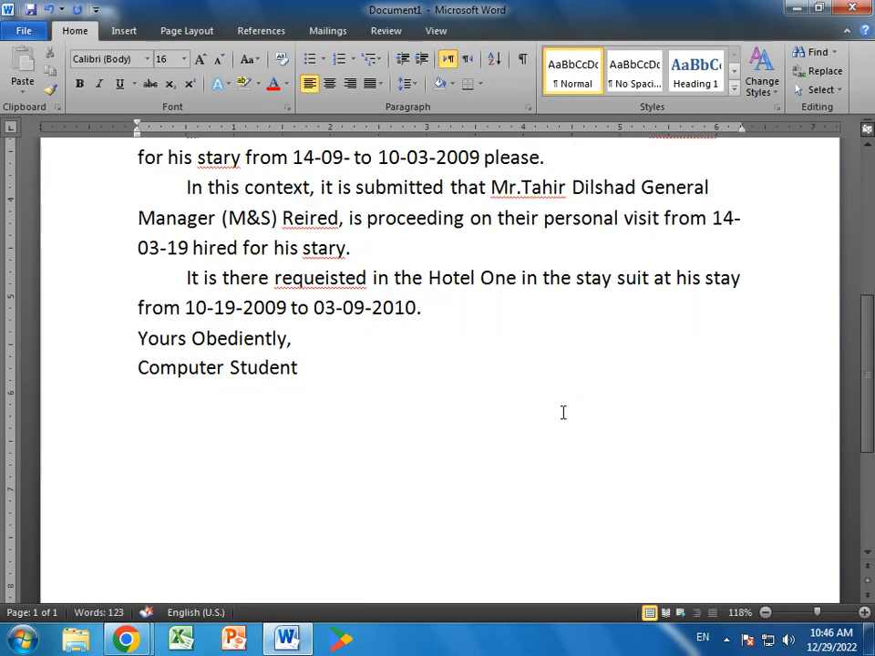
click(463, 302)
key(Return)
key(Return)
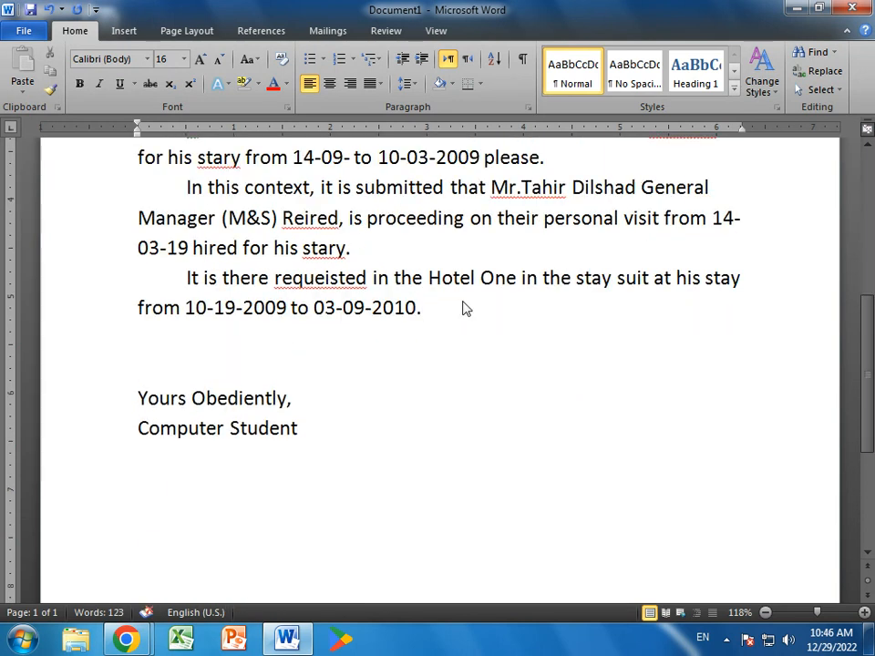
key(Return)
click(312, 425)
key(Return)
key(Return)
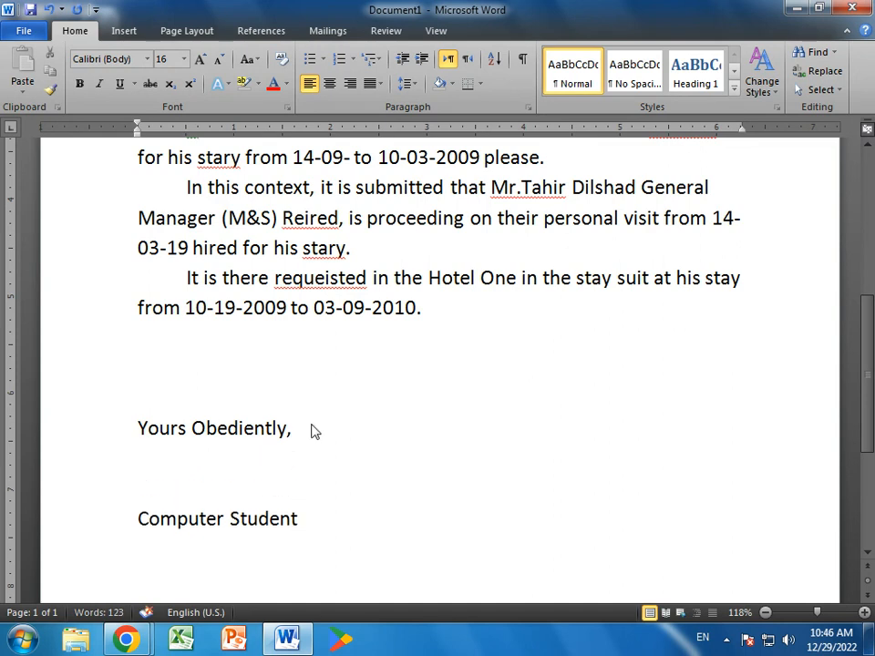
Step: Center the heading "MULTAN POWER OF ELECTRIC SUPPLY COMPANY" and set its font size to 22 pt
scroll(489, 502, up, 5)
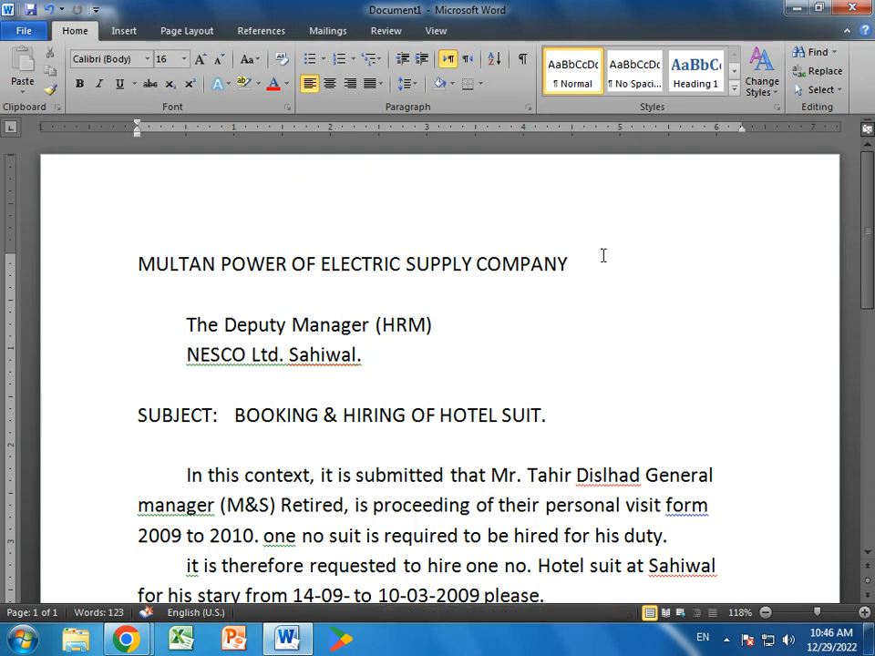
drag(603, 257, 125, 270)
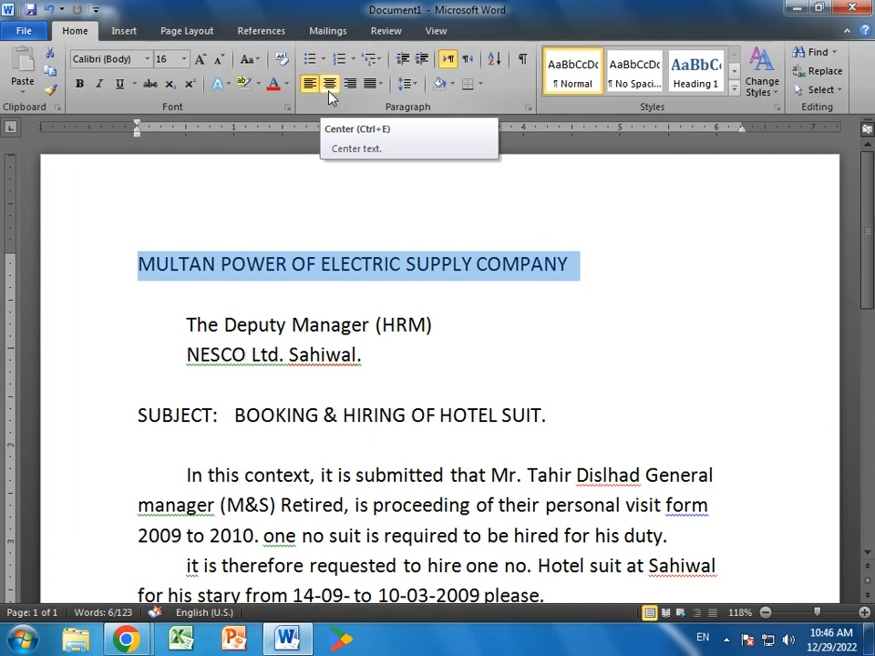
click(329, 84)
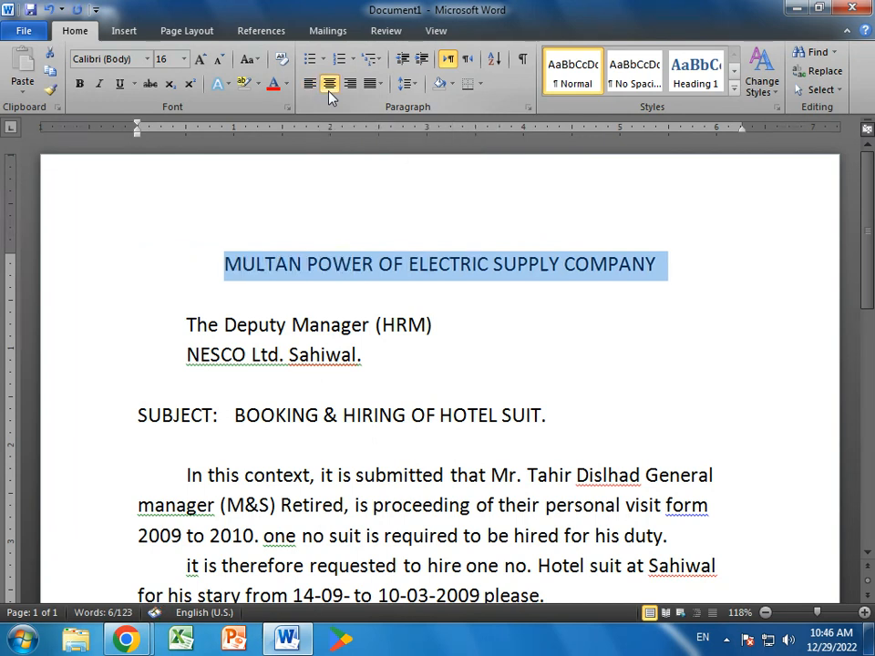
click(201, 60)
click(201, 60)
click(201, 60)
click(201, 61)
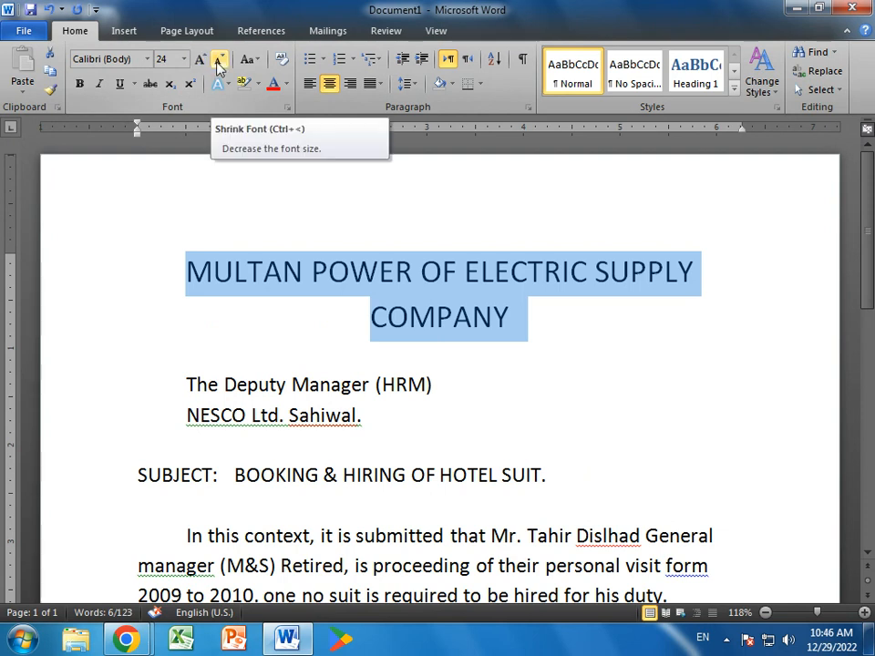
click(219, 62)
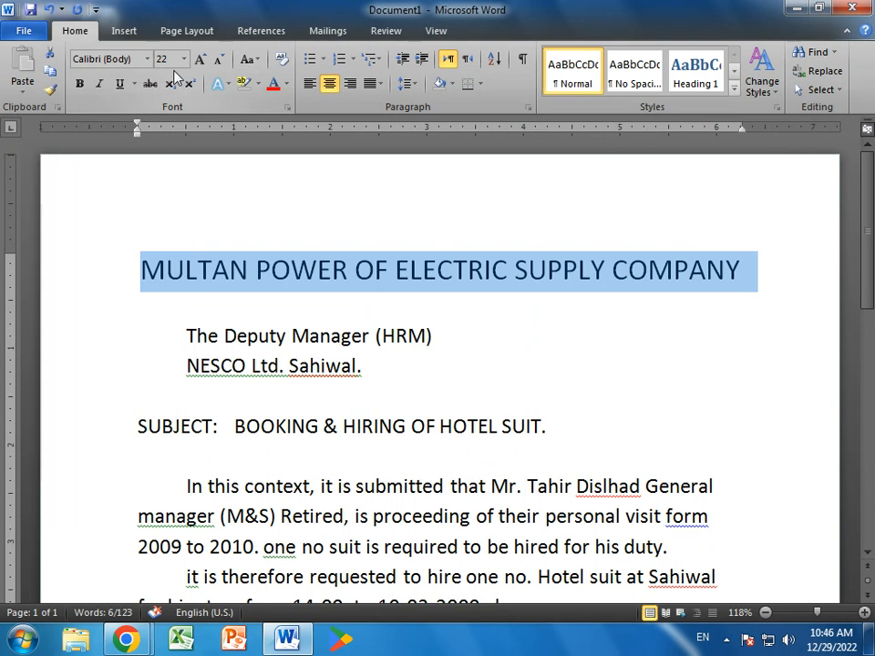
Step: Set the company heading's font to Benguiat Bk BT and reduce its size to 18 pt
click(148, 59)
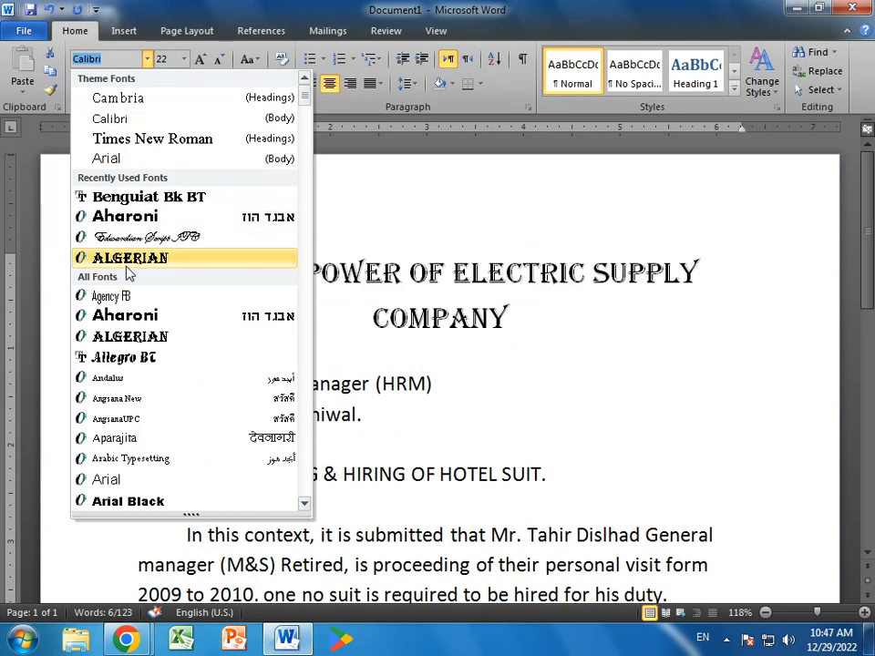
scroll(144, 382, down, 2)
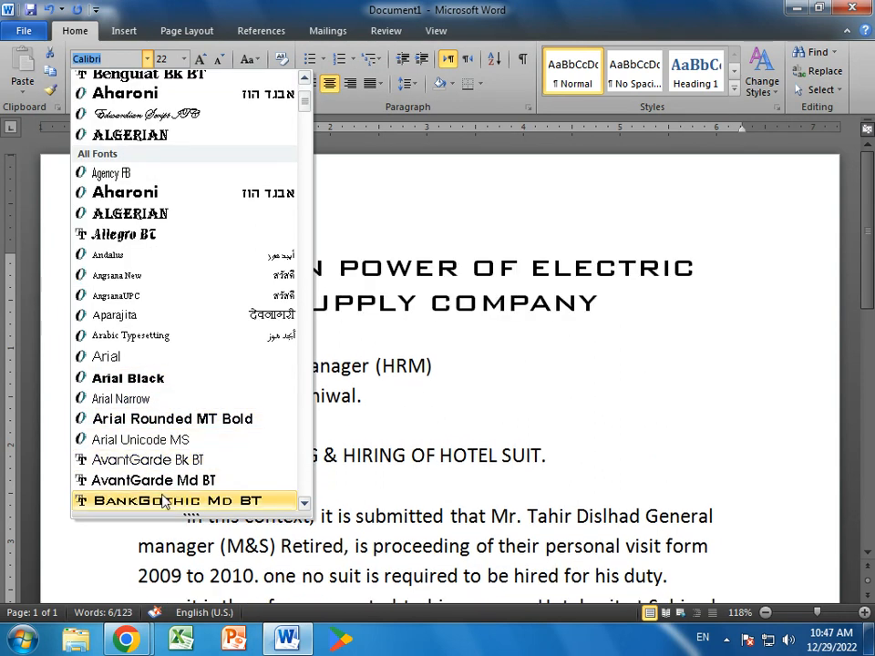
scroll(169, 483, down, 5)
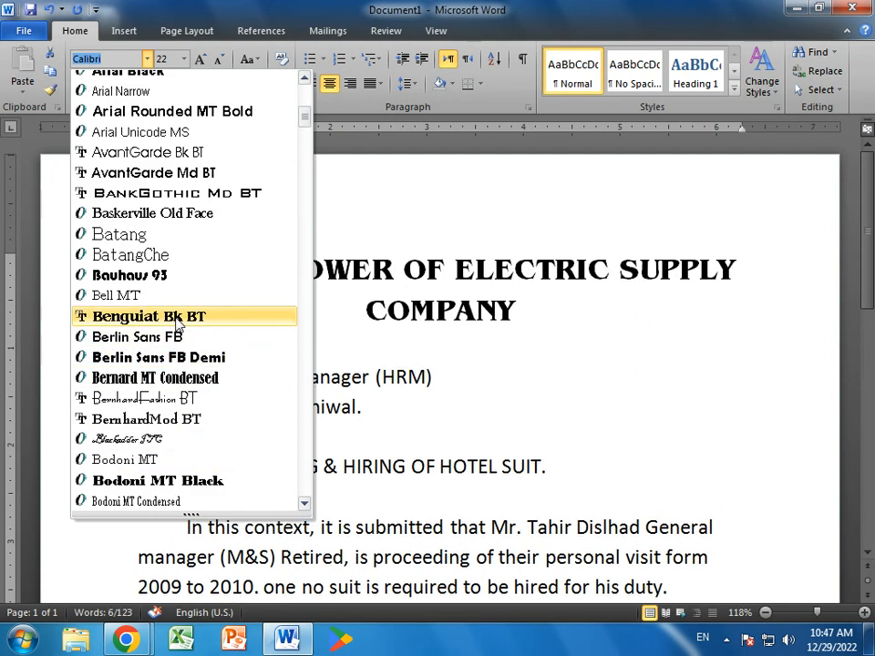
click(176, 324)
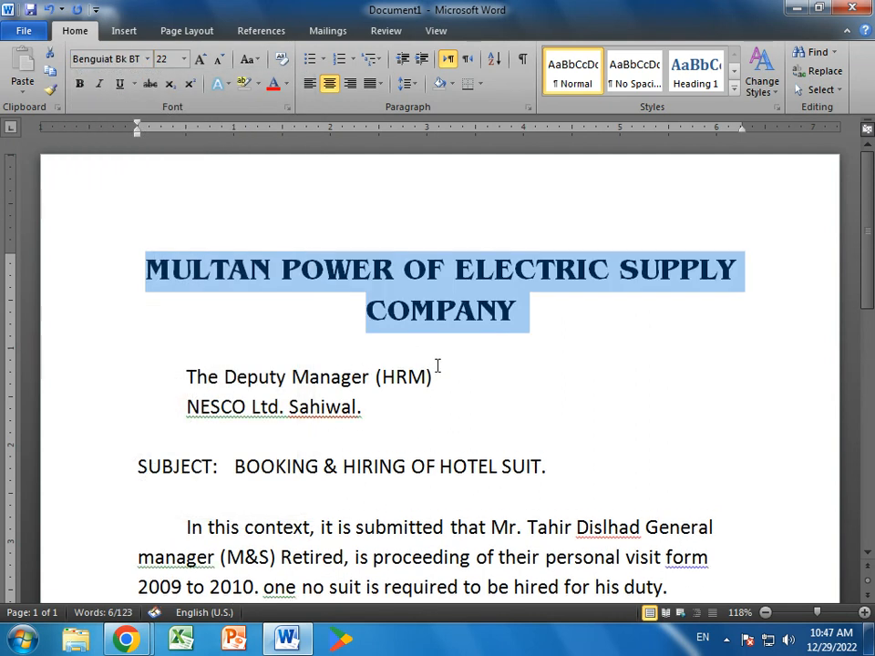
click(220, 62)
click(219, 62)
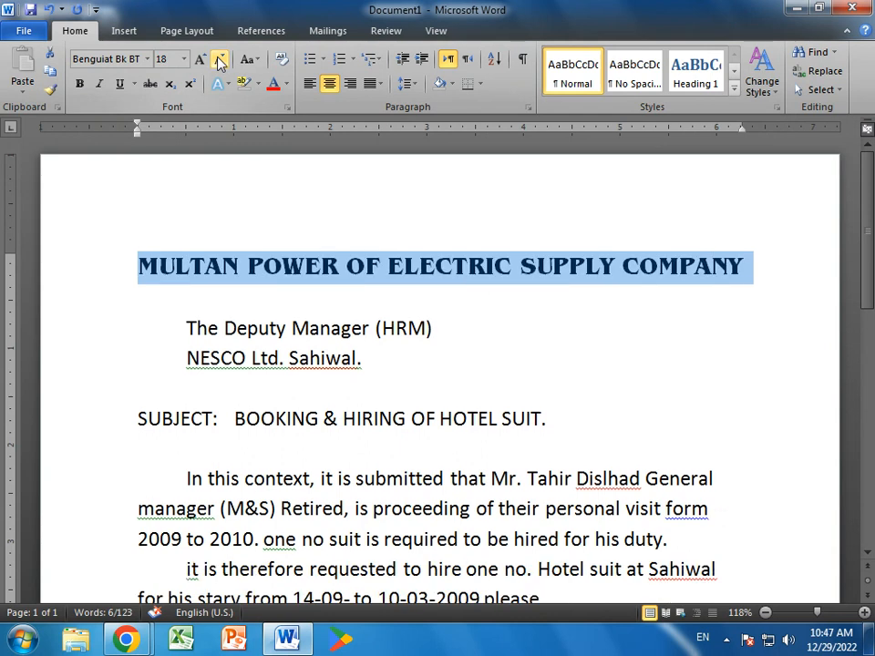
click(521, 478)
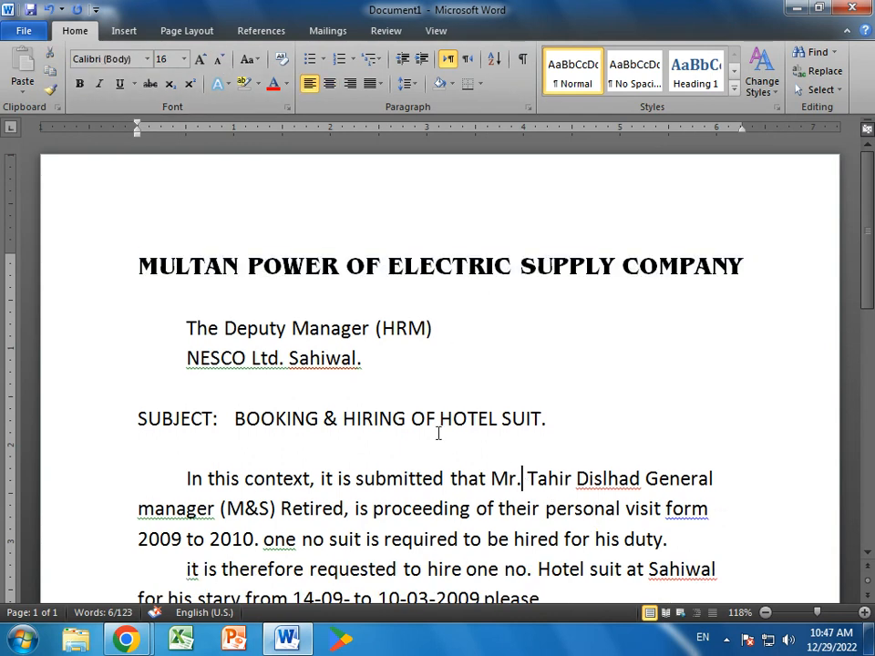
Step: Ignore the grammar flag on the "NESCO Ltd. Sahiwal." line once and add "Sahiwal" to the dictionary
right_click(223, 360)
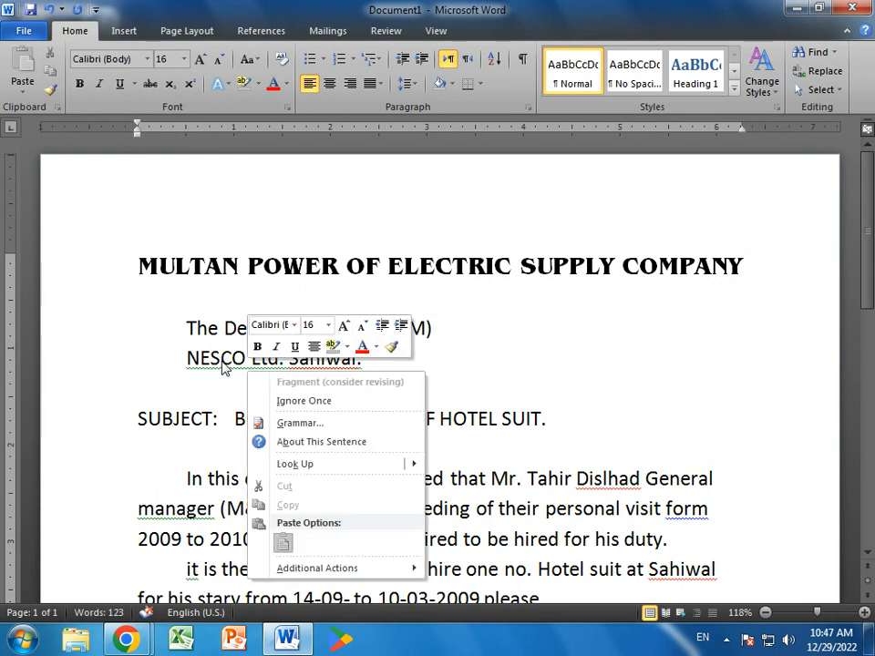
click(280, 398)
right_click(321, 357)
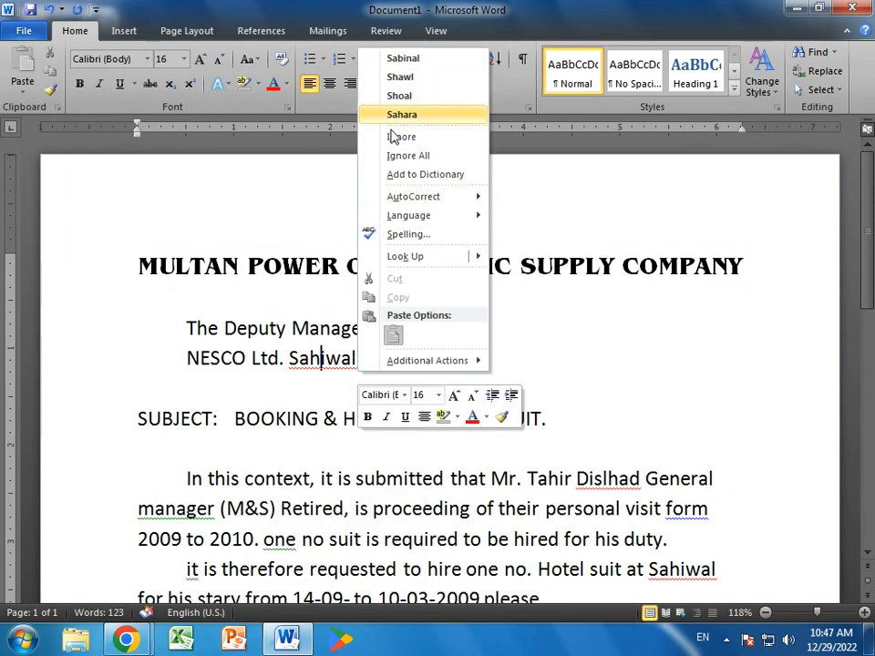
click(406, 173)
scroll(440, 437, down, 2)
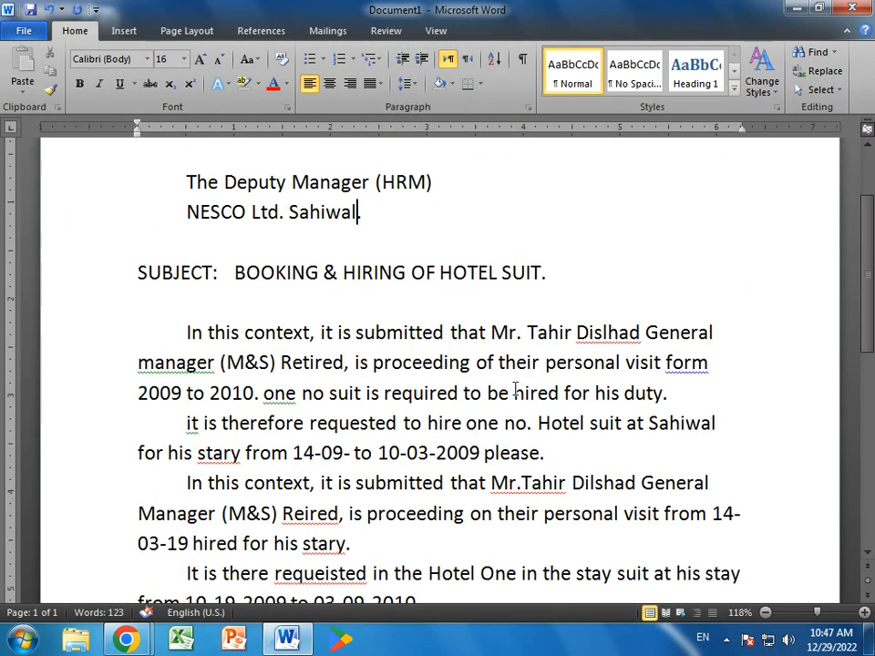
scroll(319, 282, up, 1)
drag(548, 324, 108, 323)
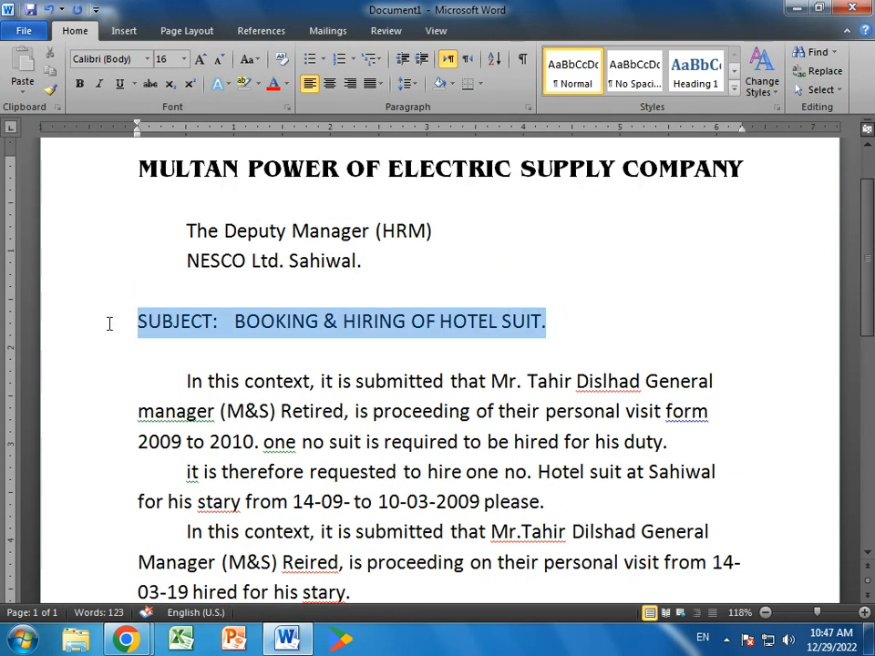
click(181, 347)
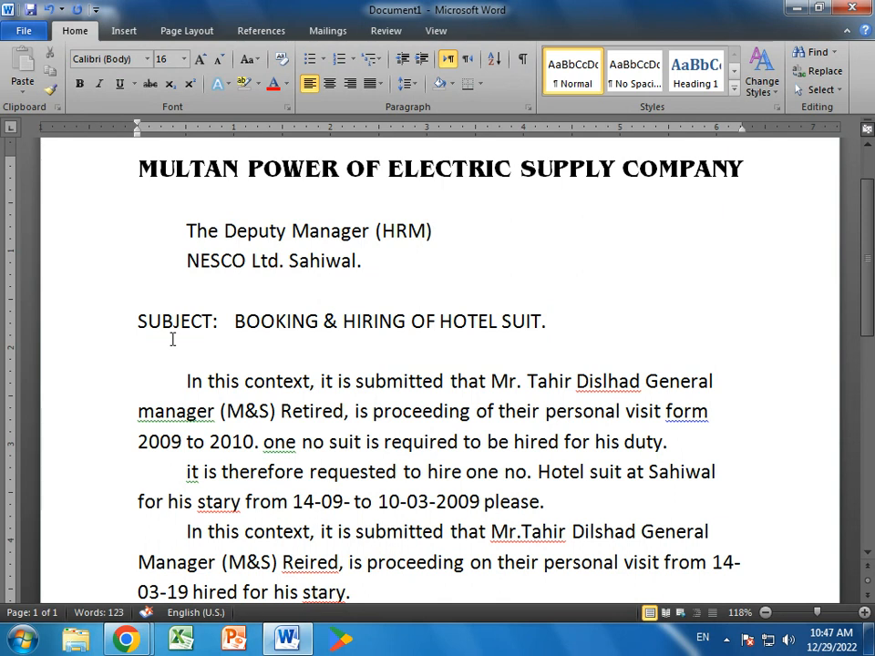
drag(324, 321, 737, 438)
click(247, 232)
drag(247, 232, 697, 496)
click(357, 412)
click(288, 340)
drag(288, 339, 673, 562)
click(322, 302)
scroll(300, 343, up, 1)
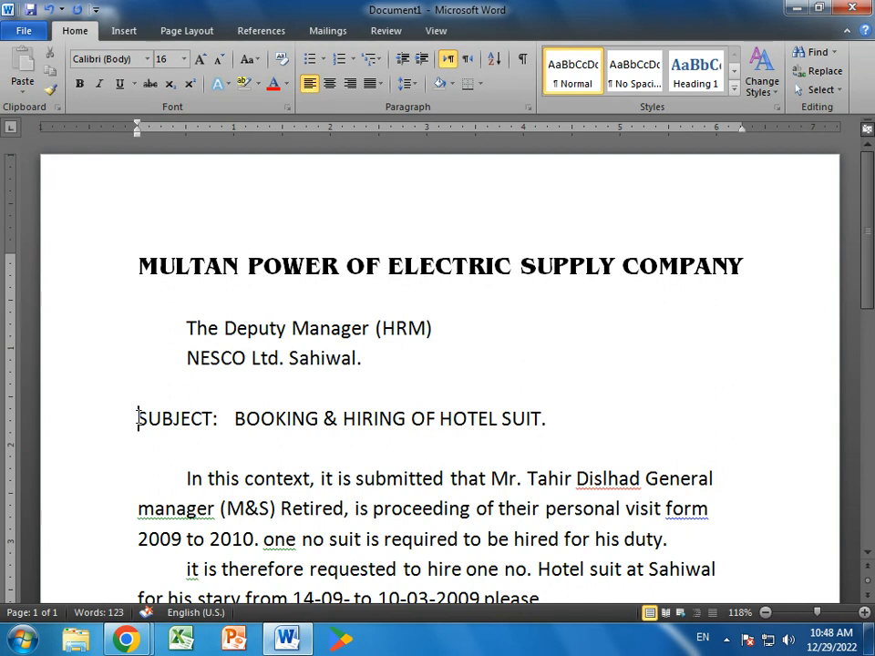
drag(138, 418, 550, 420)
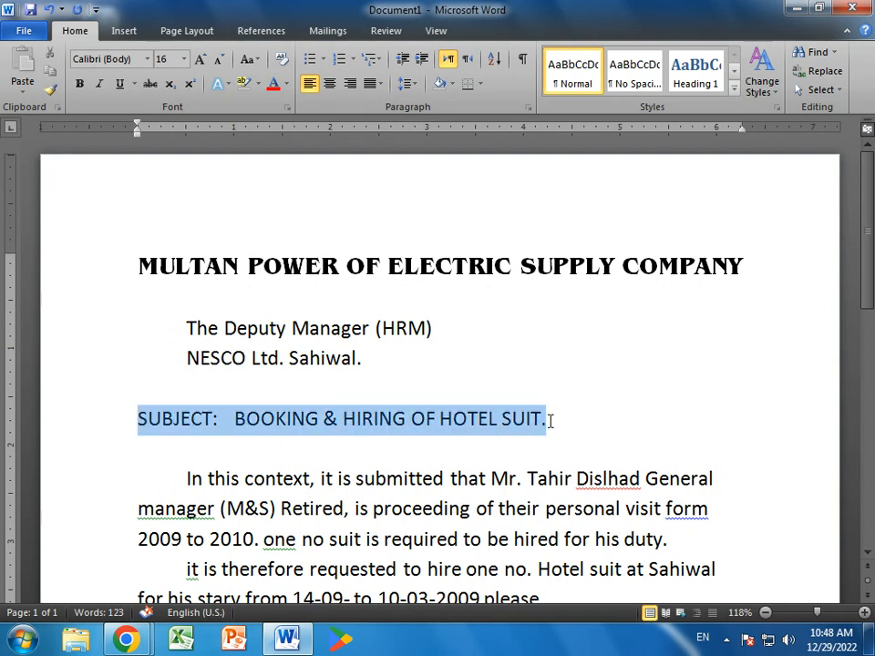
mouse_move(550, 420)
mouse_down()
mouse_move(634, 538)
mouse_move(181, 456)
mouse_move(475, 448)
mouse_move(213, 301)
mouse_move(237, 477)
mouse_move(249, 359)
mouse_move(197, 462)
mouse_move(191, 396)
mouse_move(642, 566)
mouse_move(243, 468)
mouse_move(286, 461)
mouse_move(343, 422)
mouse_move(549, 421)
mouse_up()
drag(111, 433, 175, 452)
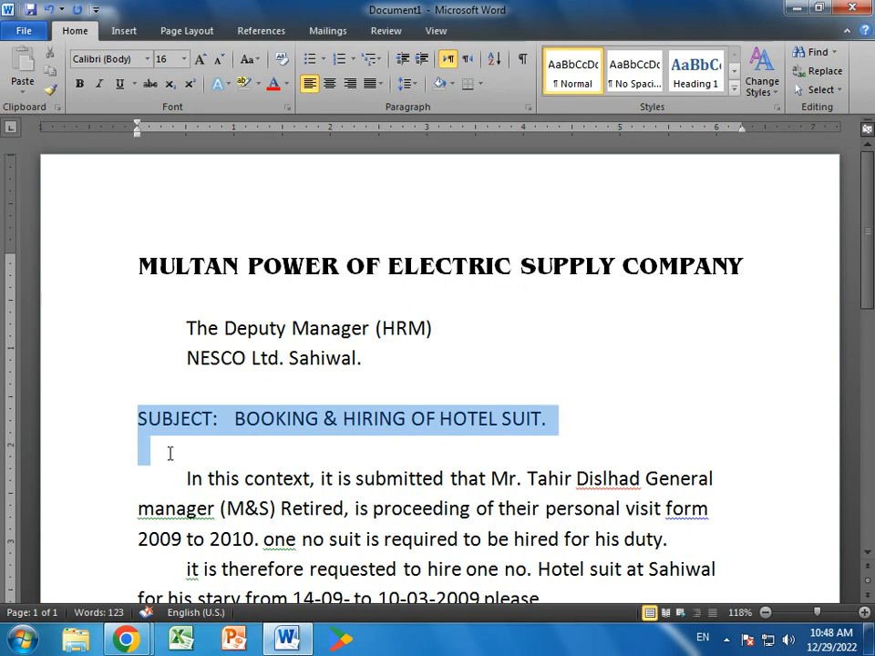
drag(169, 453, 576, 425)
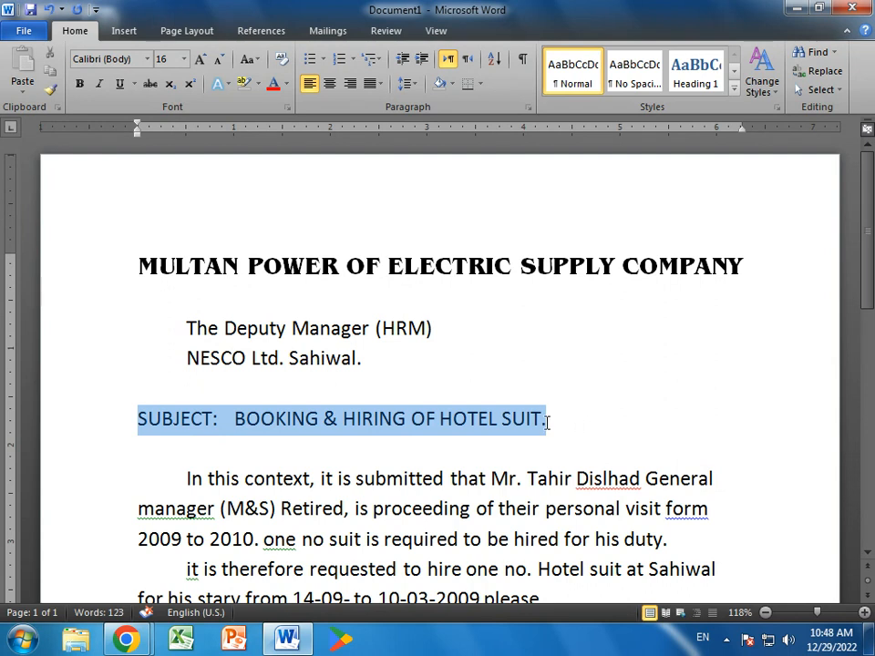
click(491, 453)
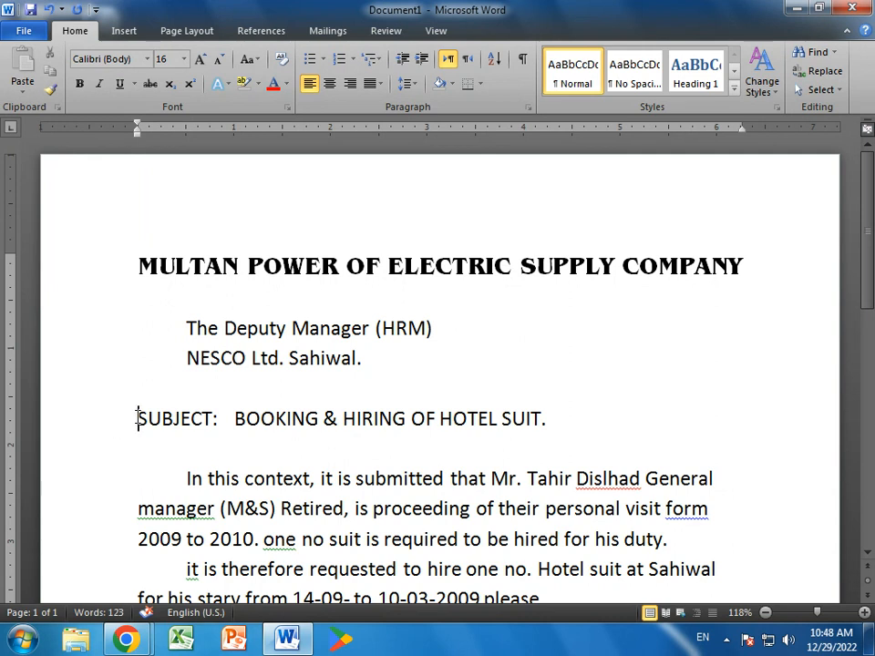
Step: Format the whole subject line "SUBJECT: BOOKING & HIRING OF HOTEL SUIT." as 18 pt, italic and underlined
shift+click(552, 420)
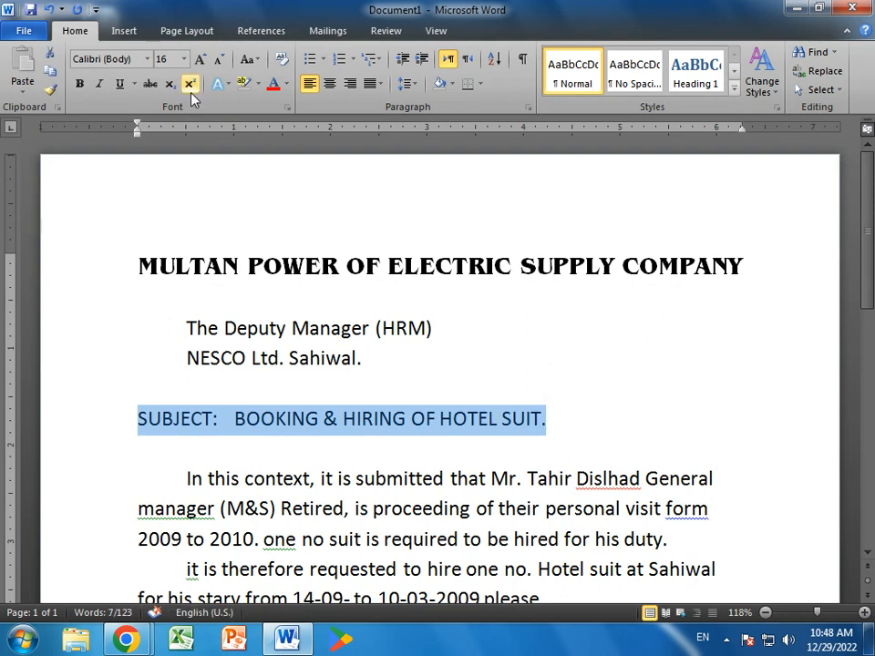
click(148, 62)
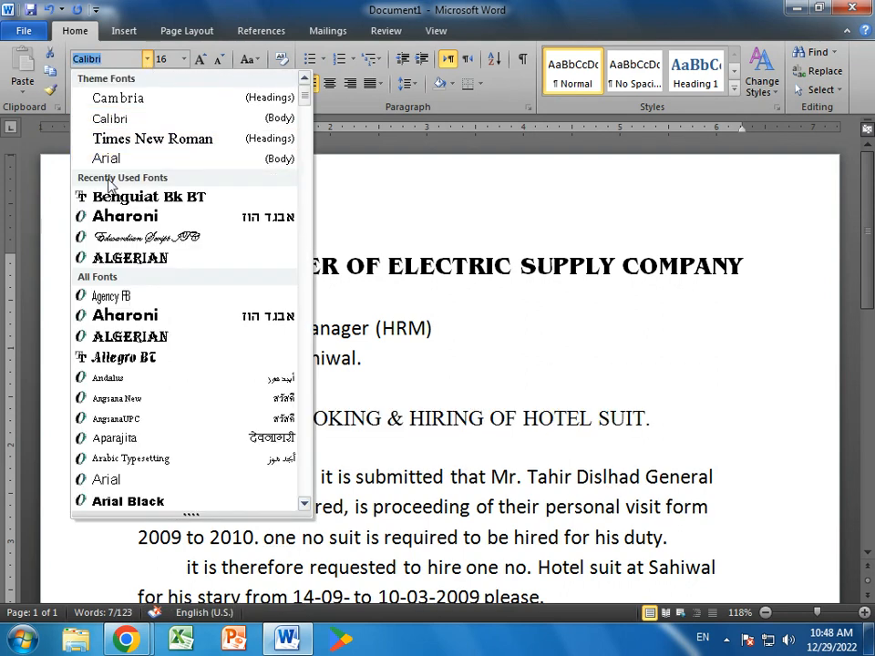
click(332, 447)
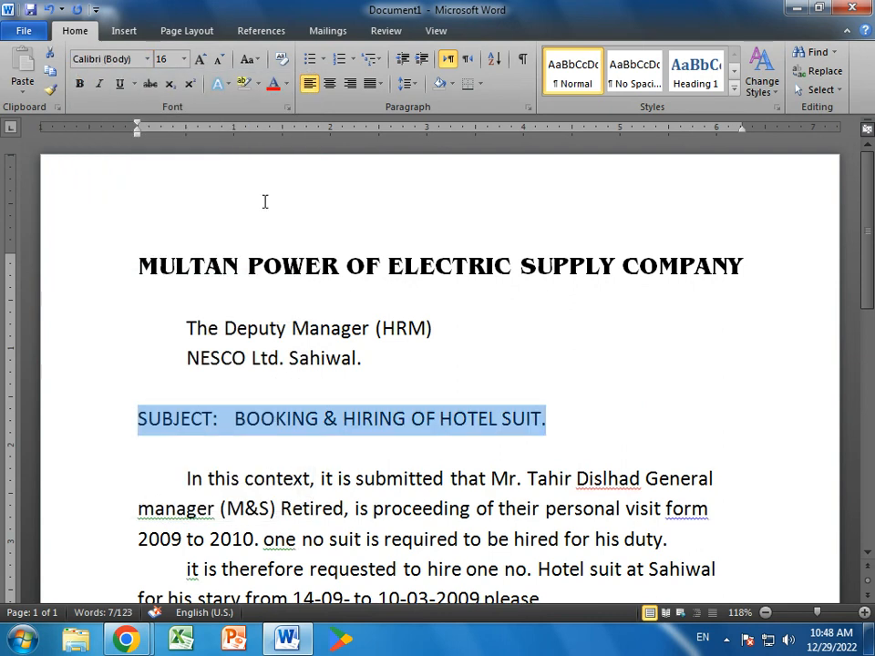
click(198, 61)
click(99, 83)
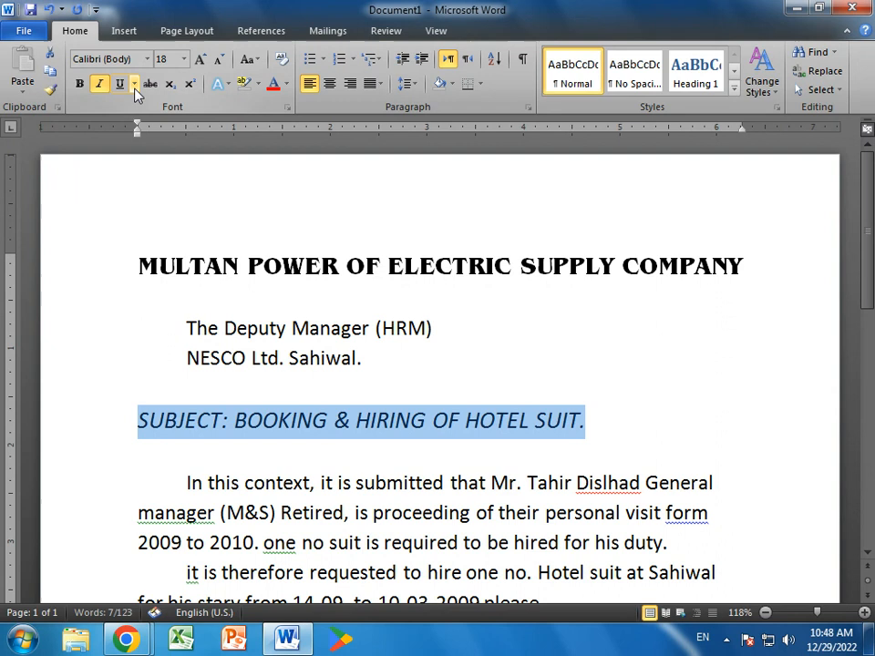
click(119, 83)
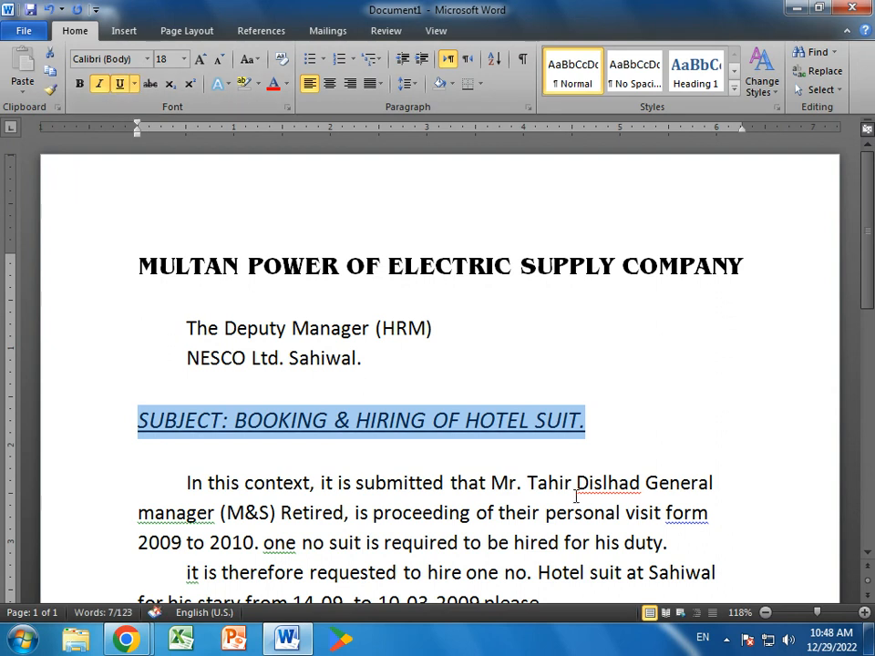
click(559, 489)
Step: In the first body paragraph, add the flagged surname to the dictionary and correct "form" to "from"
scroll(562, 490, down, 1)
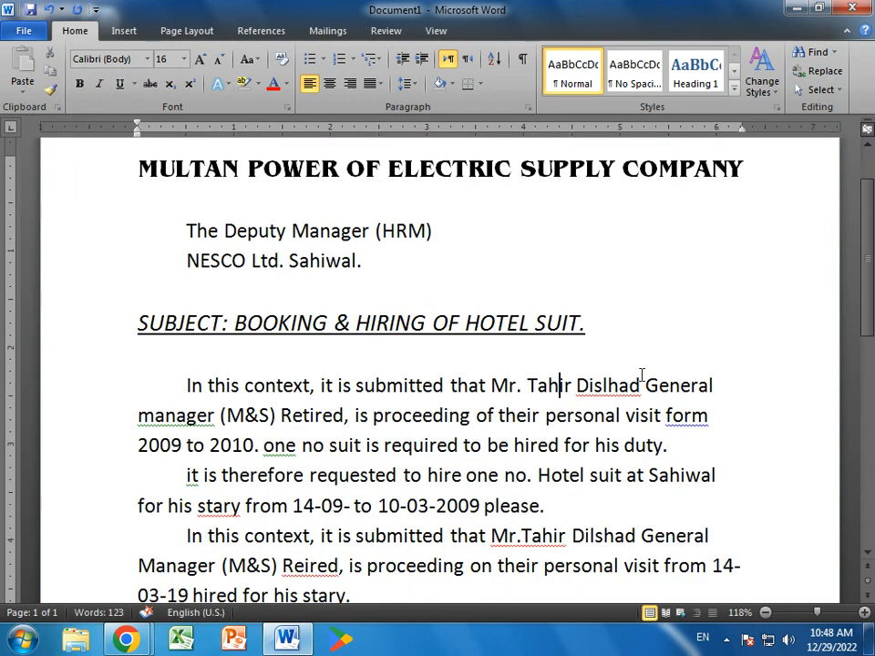
right_click(597, 385)
click(687, 200)
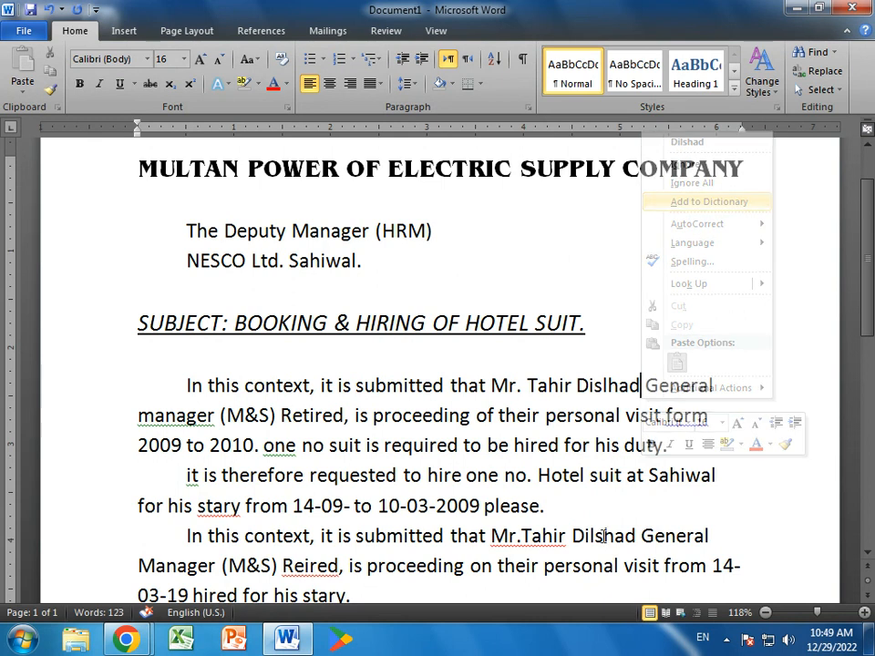
scroll(624, 282, down, 2)
scroll(638, 314, up, 1)
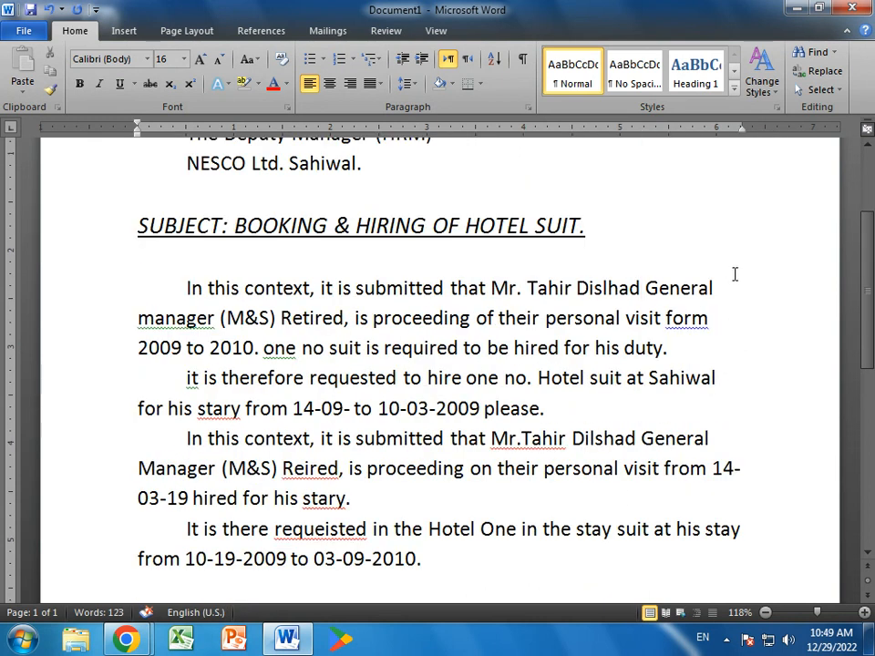
right_click(675, 315)
click(749, 341)
Step: Justify all body paragraphs from "In this context" through the one ending in "03-09-2010."
drag(185, 288, 483, 555)
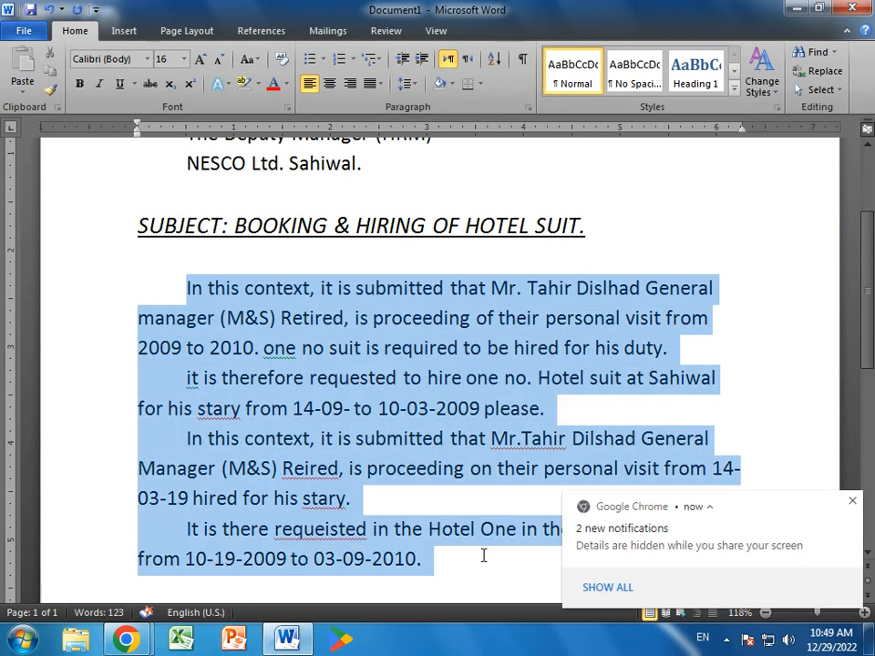
scroll(513, 488, down, 1)
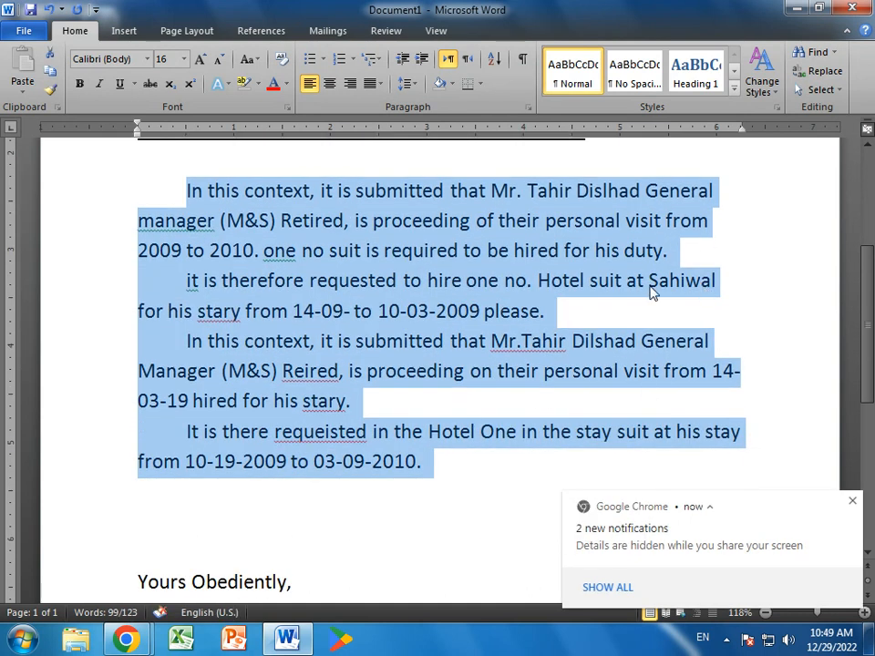
click(379, 83)
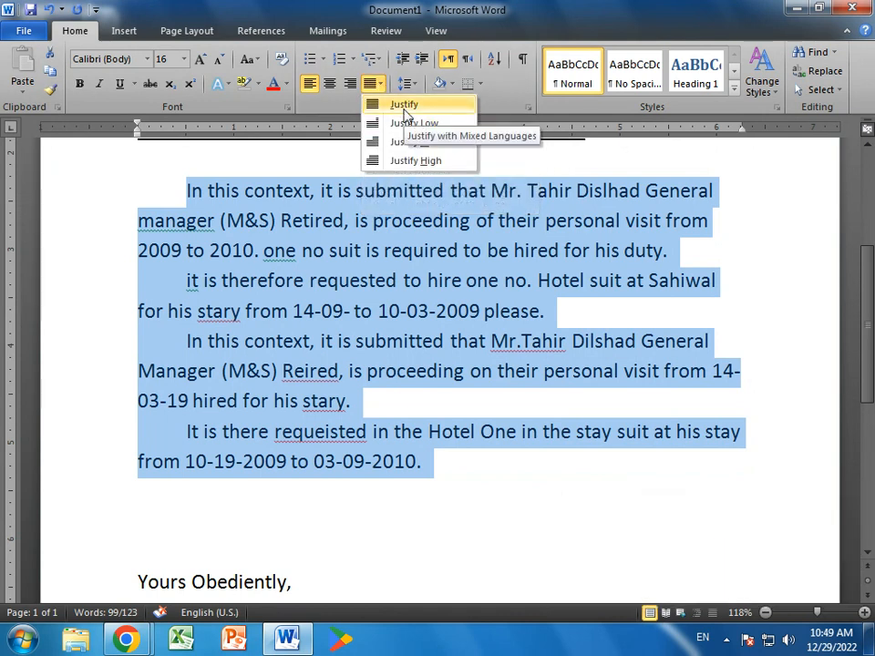
click(404, 105)
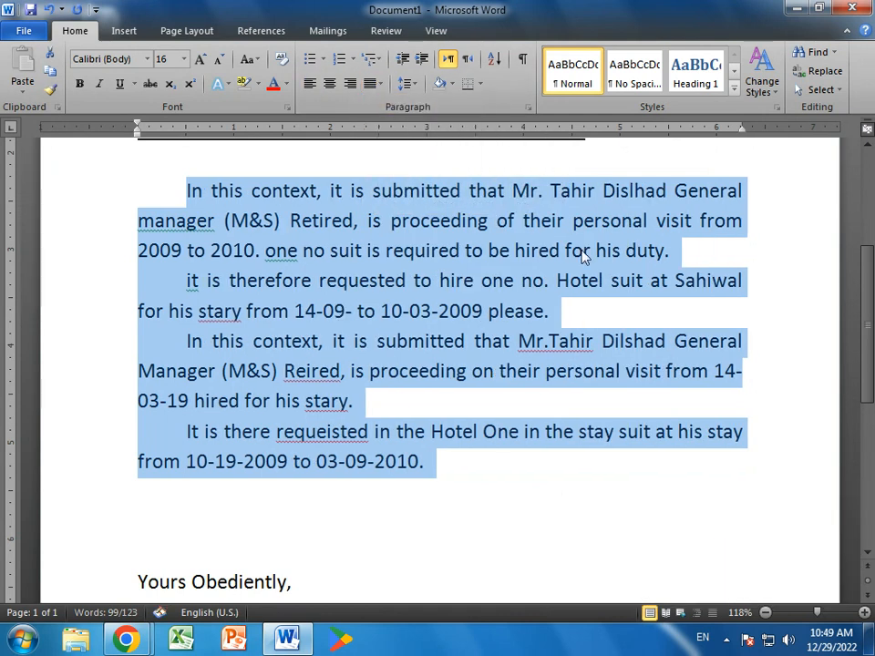
click(547, 369)
Step: Apply the suggested capitalization "Manager" and "One" to the flagged words in the first body paragraph
right_click(214, 230)
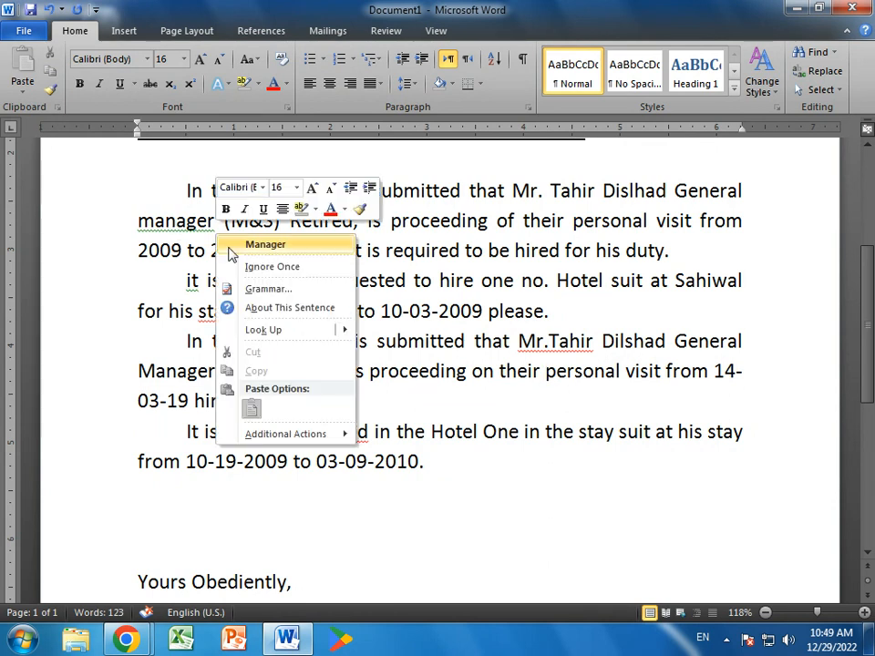
click(262, 245)
right_click(290, 255)
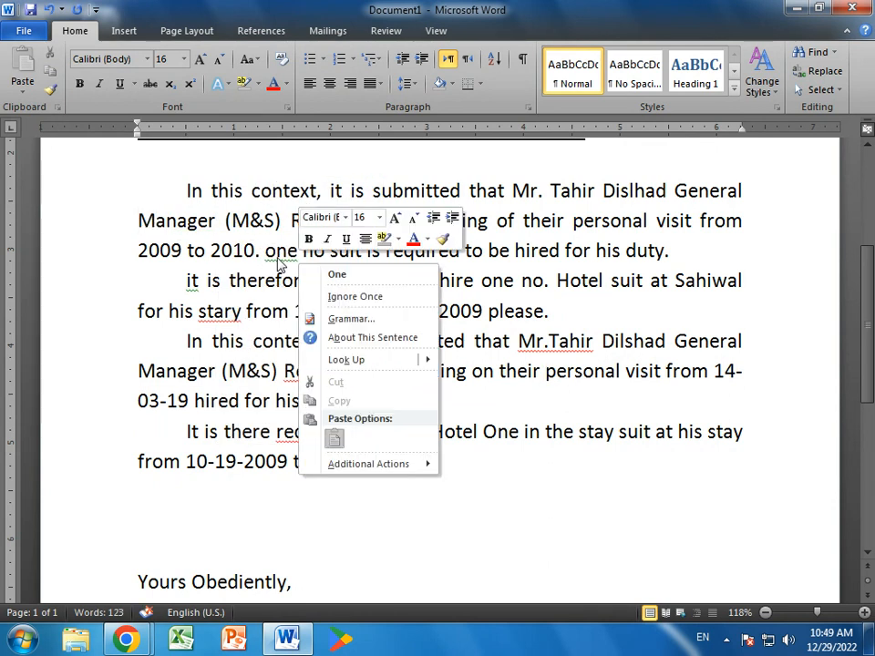
click(338, 277)
Step: In the second body paragraph, replace "stary" with "stray" and capitalize the opening word as "It"
right_click(233, 313)
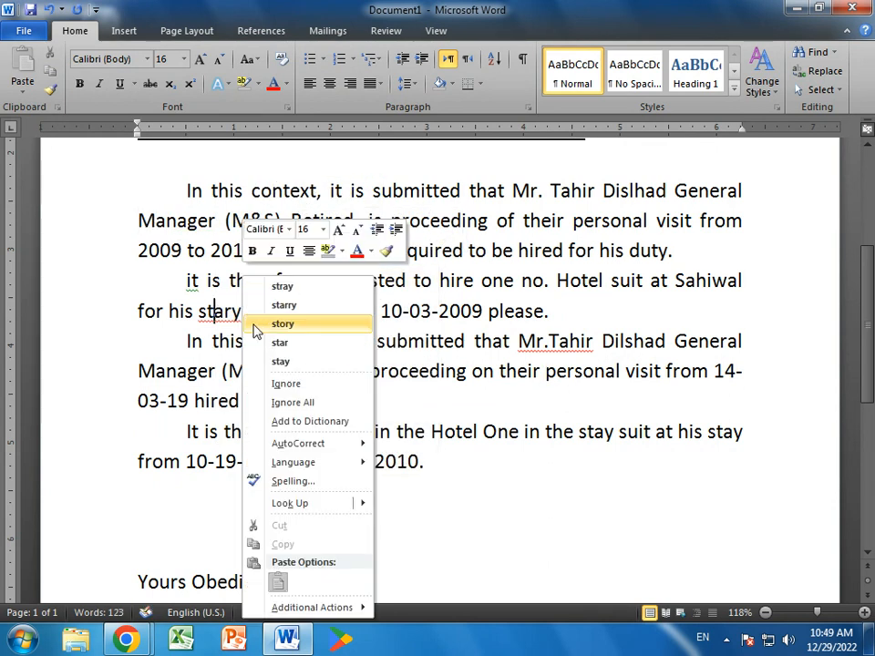
click(282, 287)
right_click(196, 284)
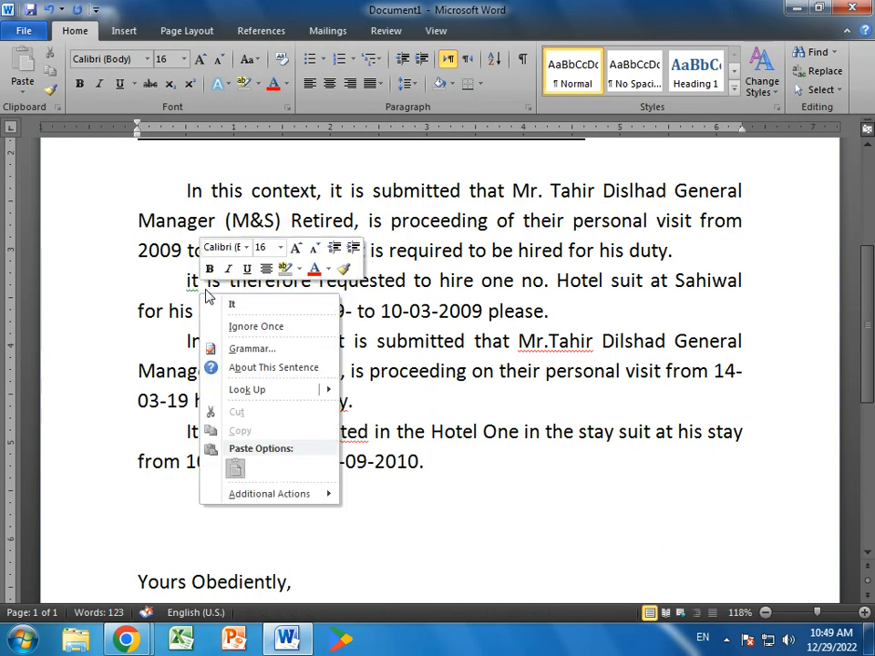
click(230, 300)
Step: In the third body paragraph, apply the suggested space after "Mr." and replace "Reired" with "Reared"
right_click(554, 346)
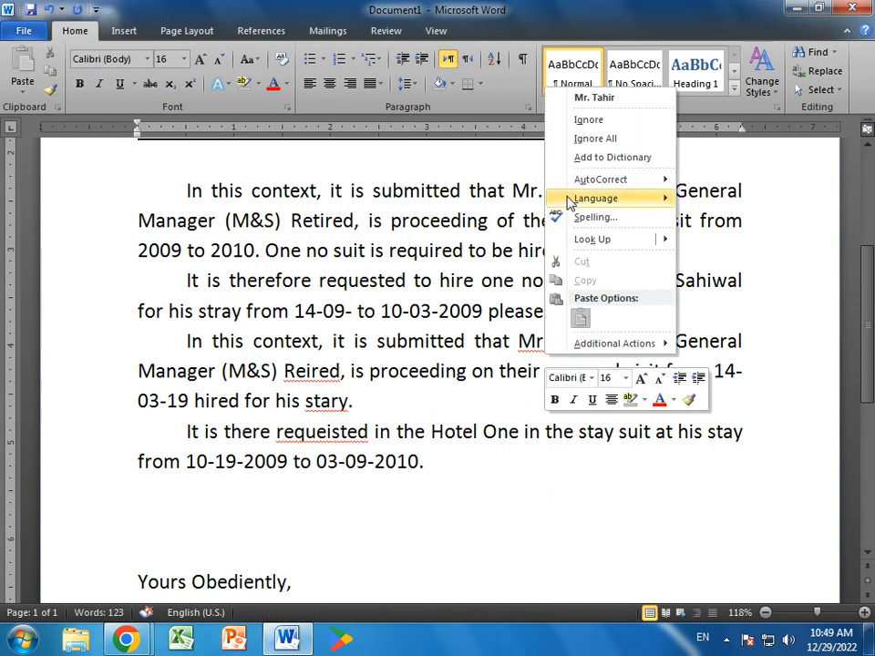
click(601, 98)
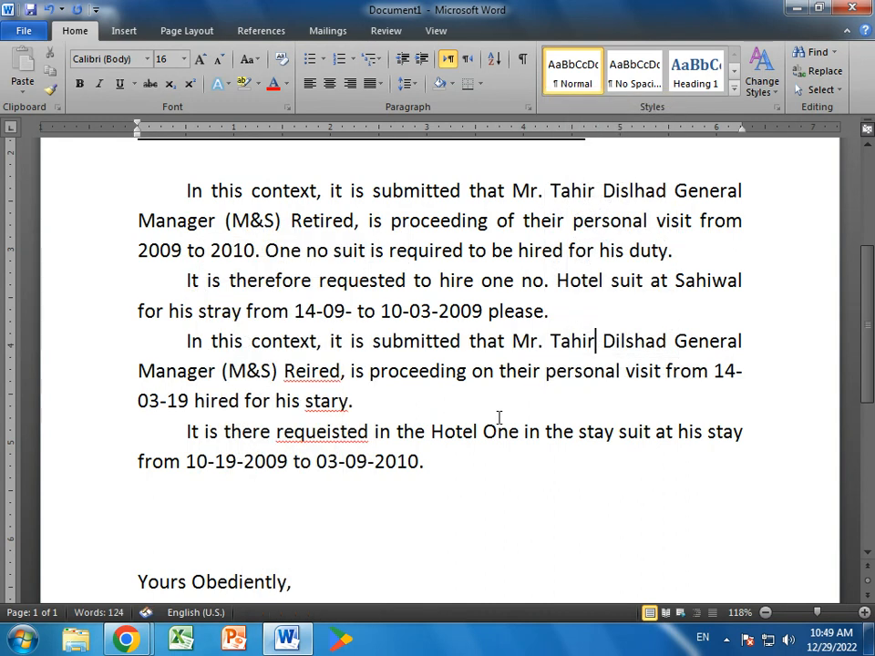
right_click(306, 375)
click(388, 53)
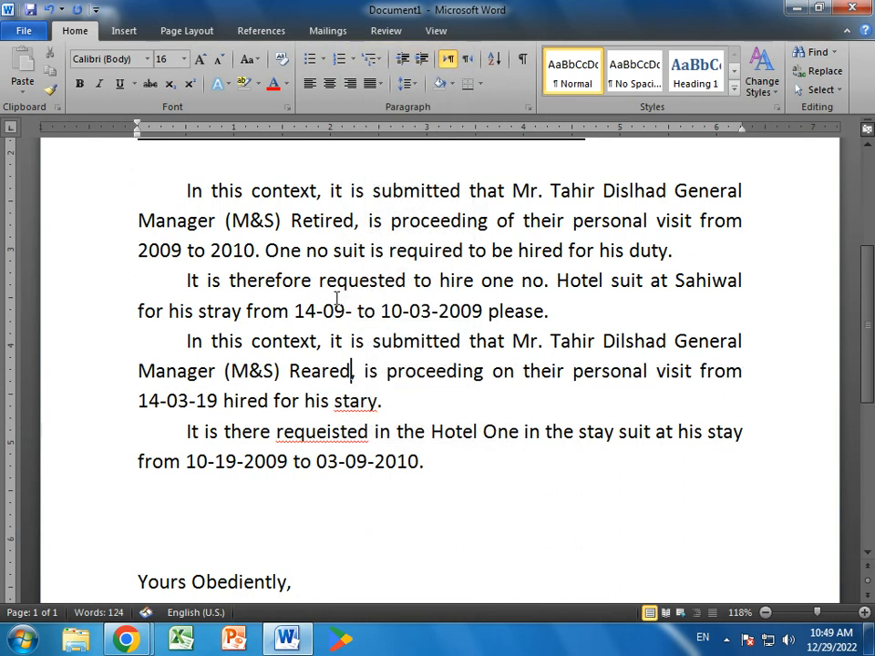
Step: Replace "stary" with "stay" in the third body paragraph and "requeisted" with "requested" in the fourth
right_click(360, 401)
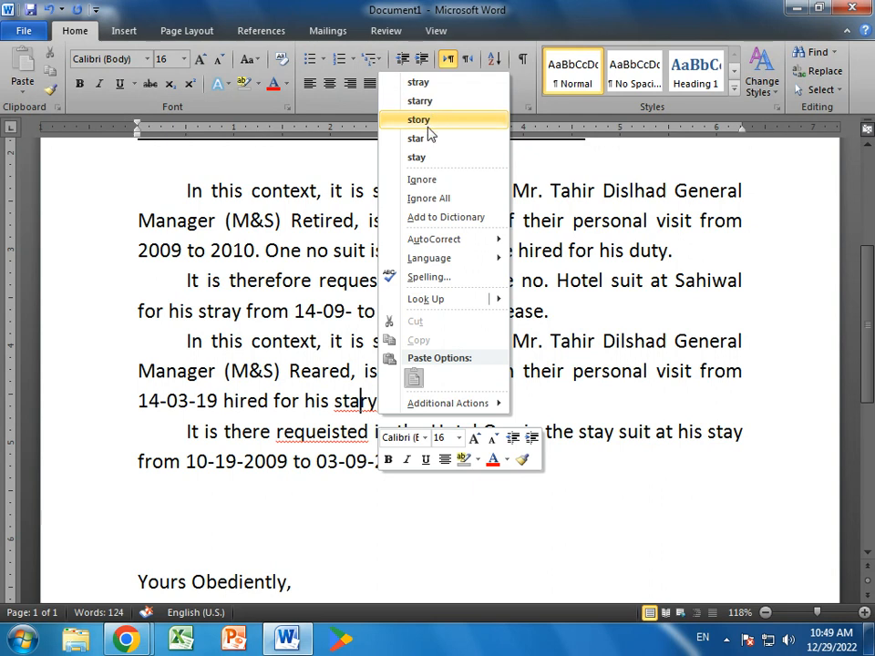
click(425, 157)
right_click(311, 428)
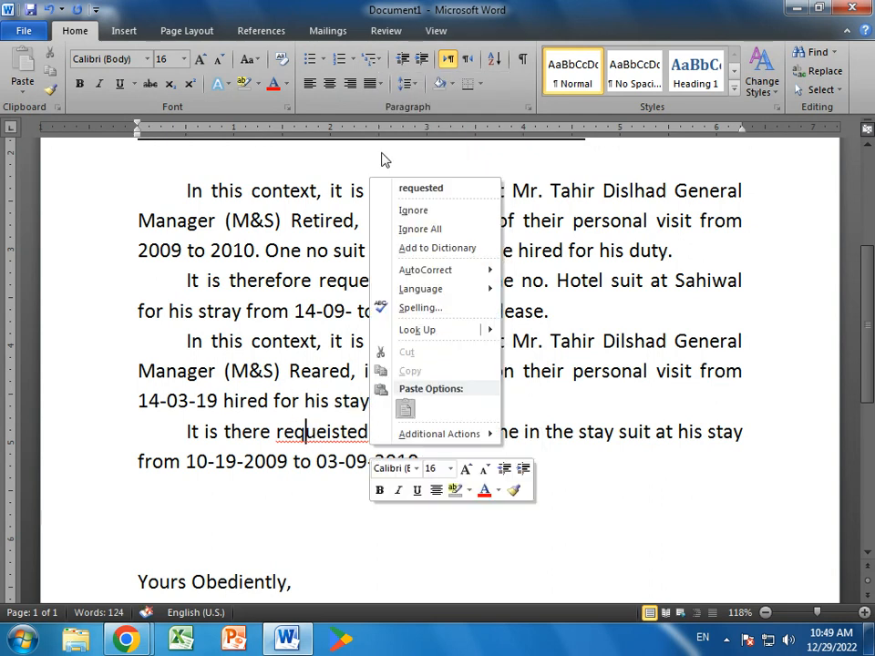
click(406, 187)
Step: Proofread the corrected letter from the company heading through the body paragraphs to the closing lines
scroll(451, 460, down, 3)
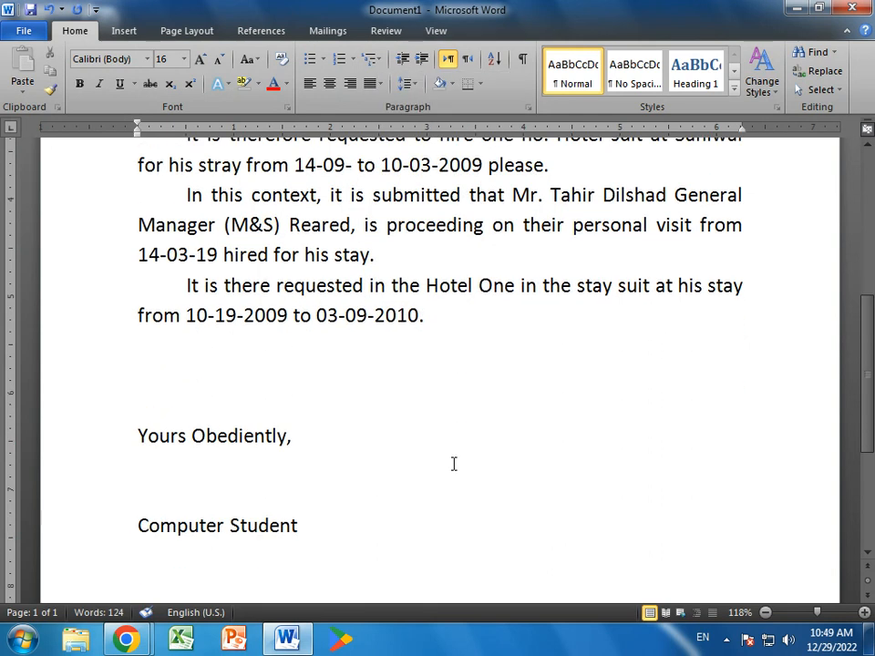
scroll(454, 464, up, 5)
scroll(455, 465, up, 3)
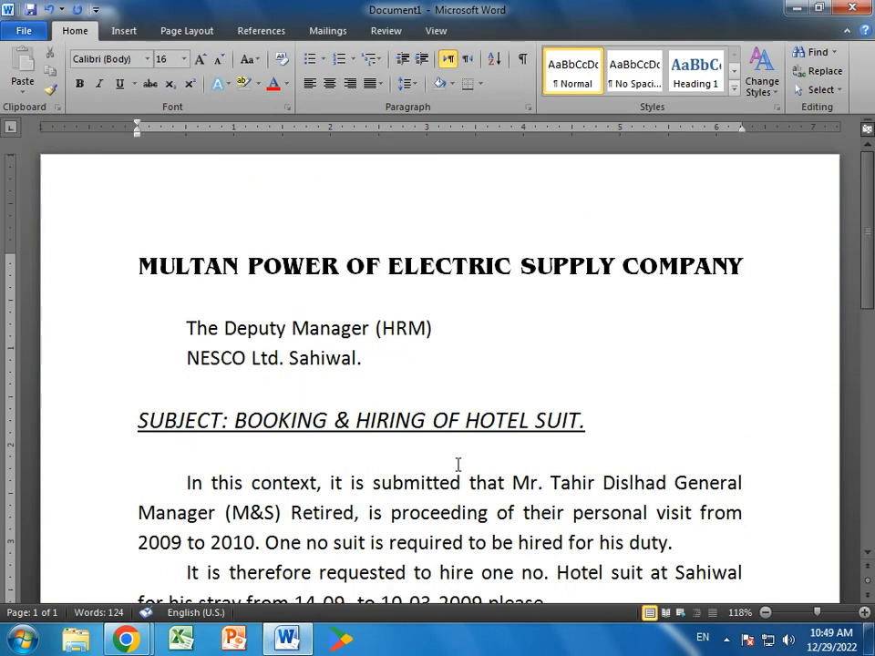
scroll(459, 463, down, 2)
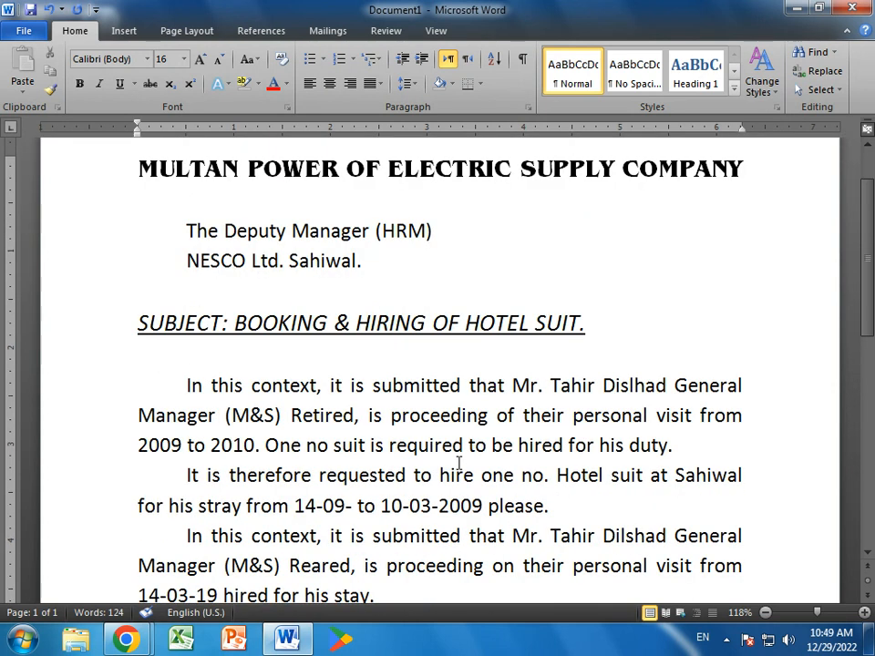
scroll(458, 463, down, 3)
scroll(461, 467, up, 4)
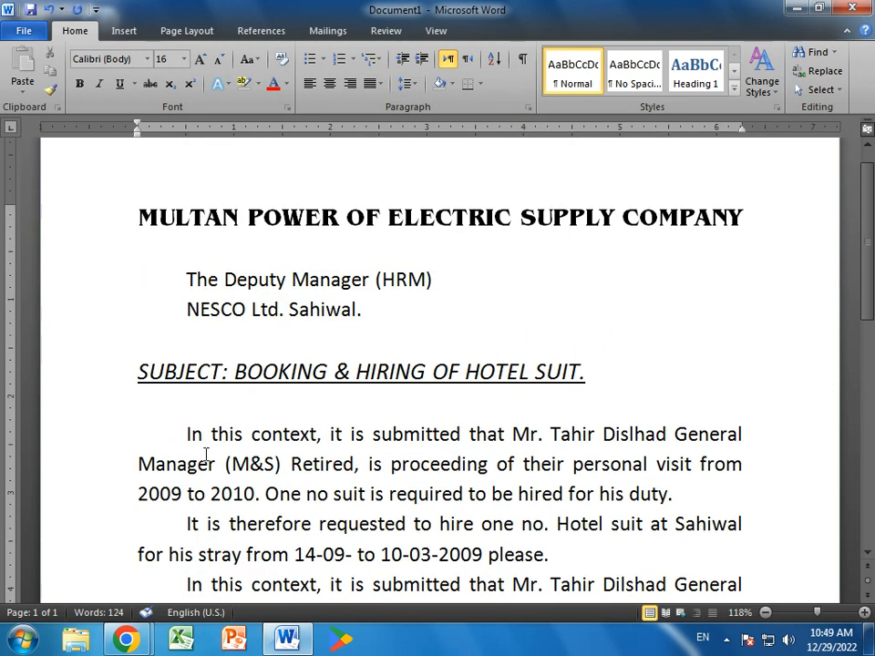
drag(185, 433, 668, 547)
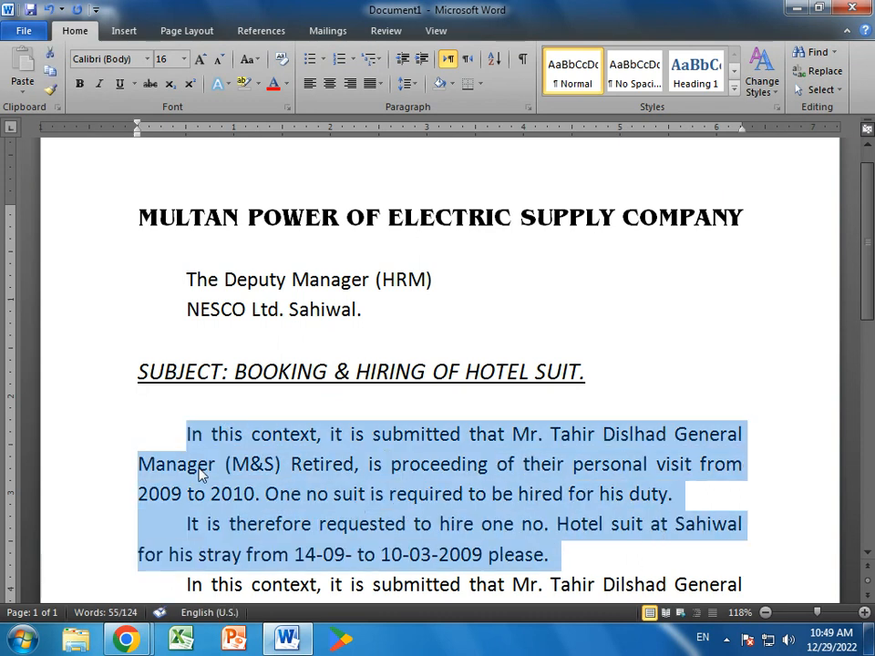
click(182, 436)
scroll(620, 576, down, 2)
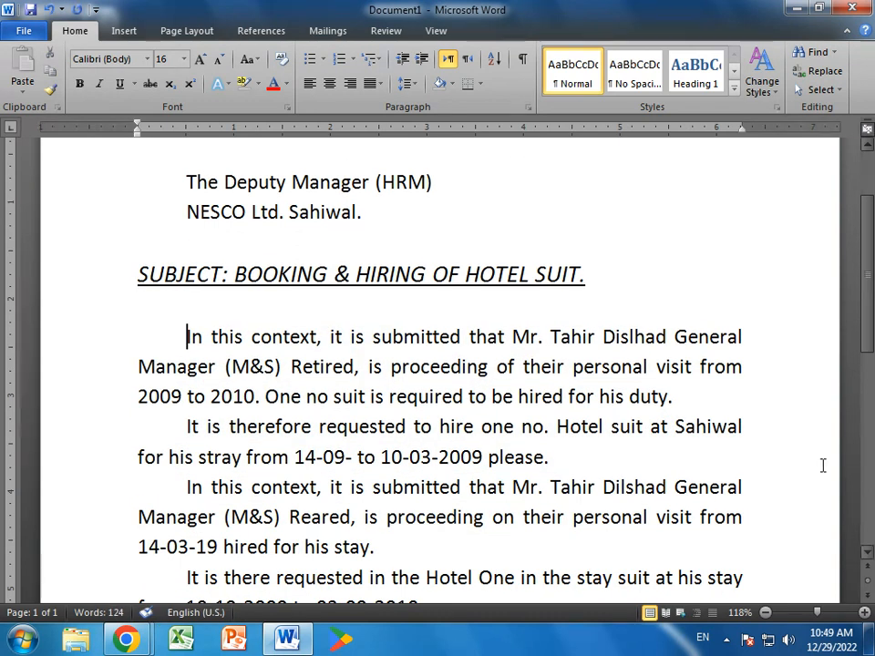
click(700, 401)
Step: Indent the closing line "Yours Obediently," to the 4-inch mark on the ruler
scroll(669, 438, down, 5)
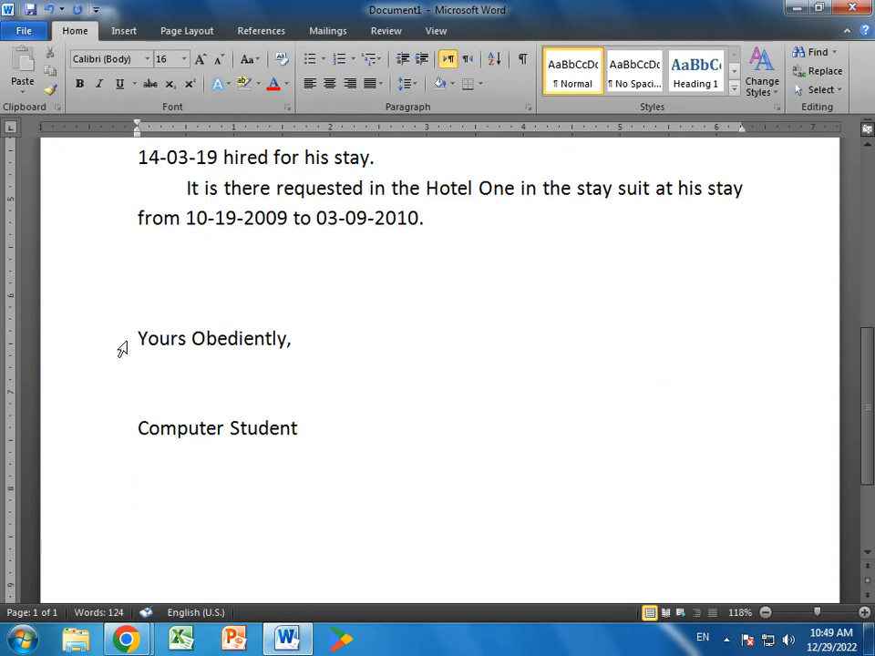
click(122, 346)
click(133, 340)
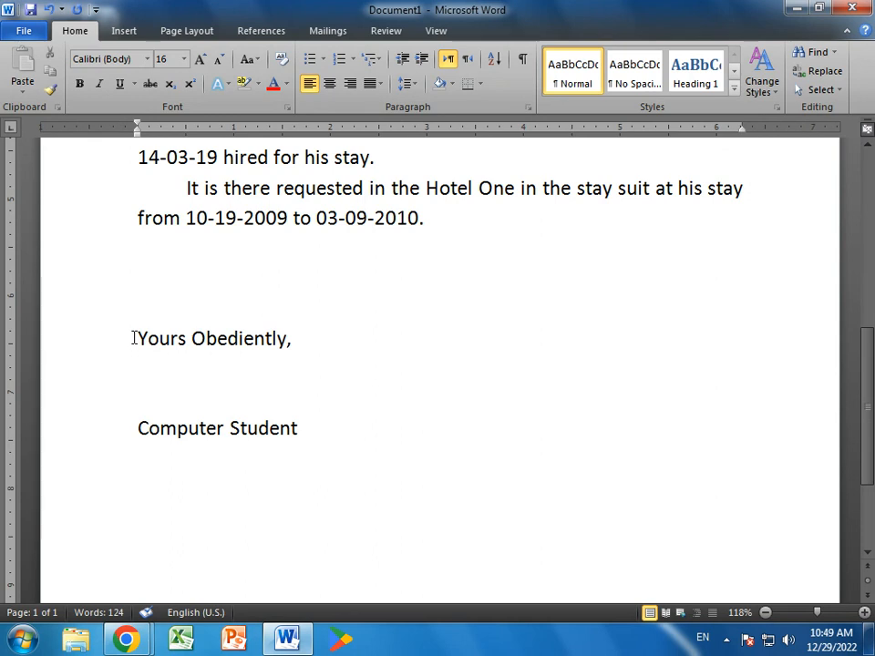
key(Tab)
key(Tab)
key(Tab)
key(Tab)
key(Tab)
key(Tab)
key(Tab)
key(Tab)
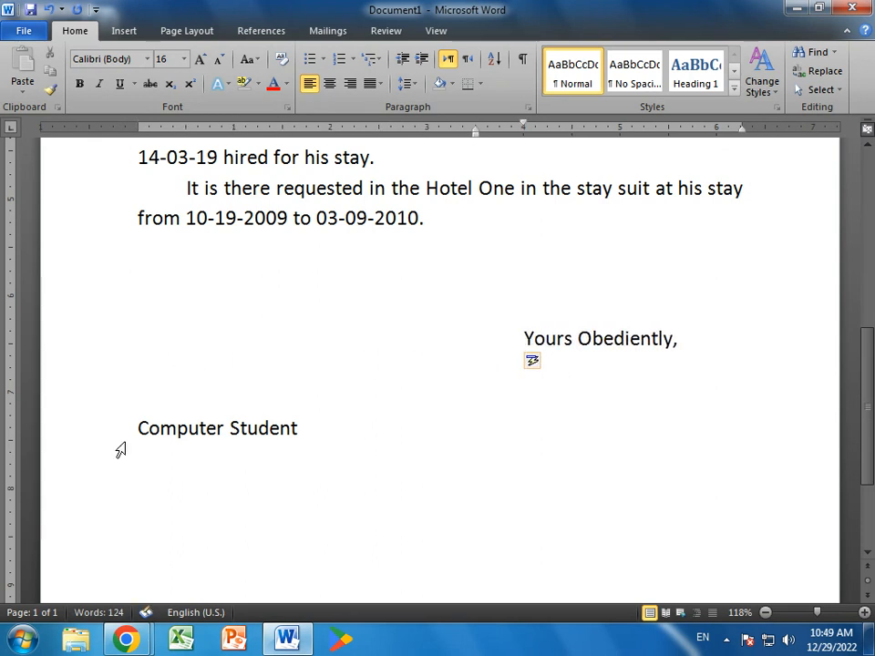
Step: Indent the signature line "Computer Student" to the 4-inch mark so it aligns under "Yours Obediently,"
click(134, 428)
key(Tab)
key(Tab)
key(Tab)
key(Tab)
key(Tab)
key(Tab)
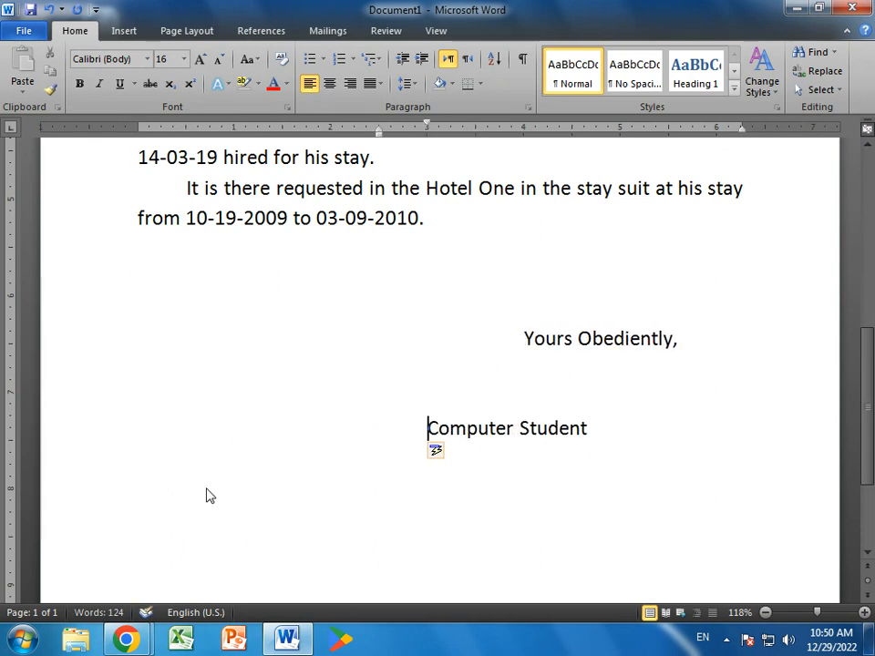
key(Tab)
key(Tab)
key(BackSpace)
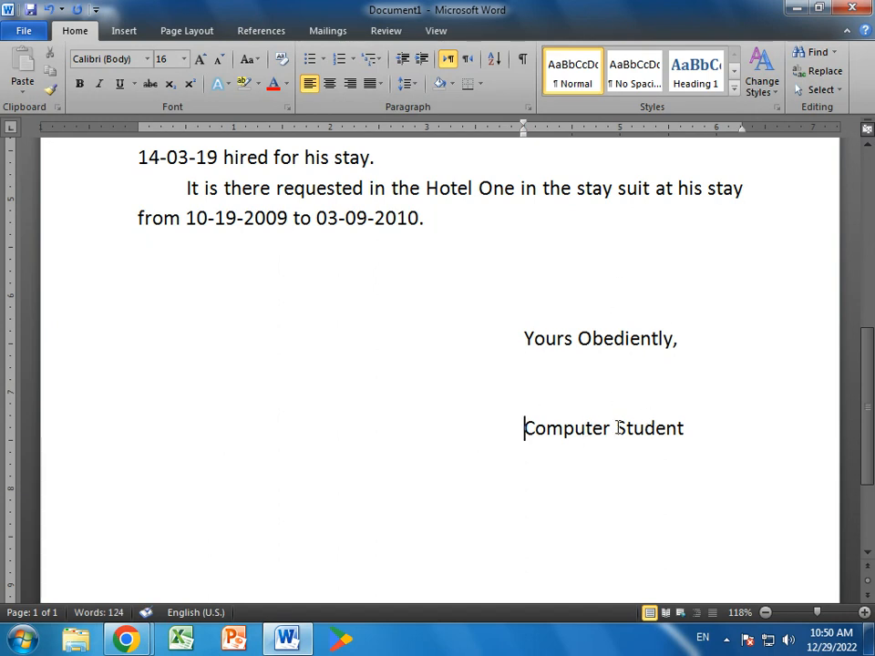
Step: Examine the letter's overall layout, from the heading and subject to the indented closing and signature
scroll(619, 426, up, 5)
scroll(617, 426, up, 1)
scroll(617, 426, down, 8)
scroll(615, 426, up, 5)
scroll(616, 427, up, 3)
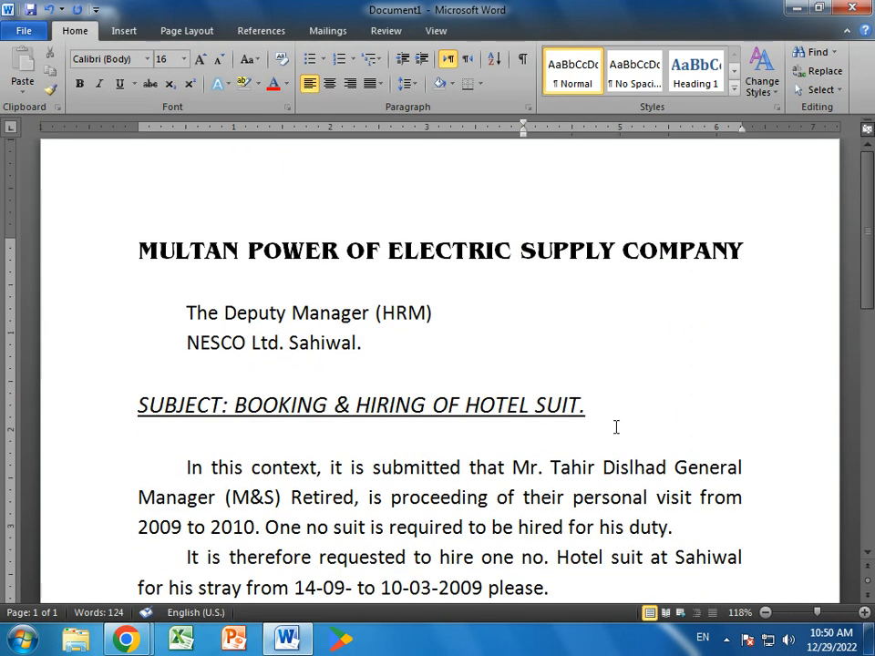
scroll(616, 426, down, 3)
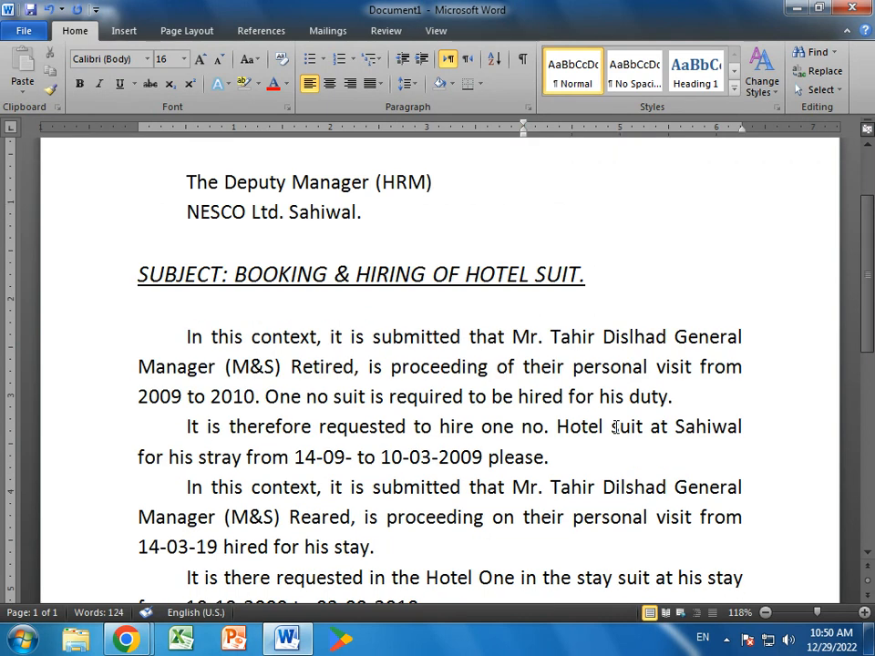
scroll(616, 426, down, 8)
scroll(616, 427, up, 4)
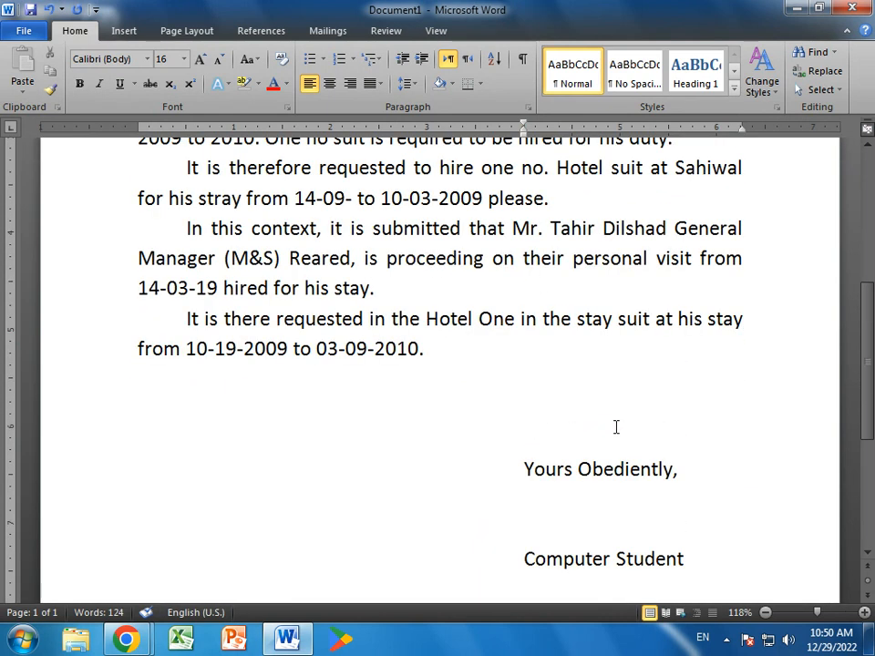
scroll(616, 426, up, 5)
scroll(250, 368, down, 2)
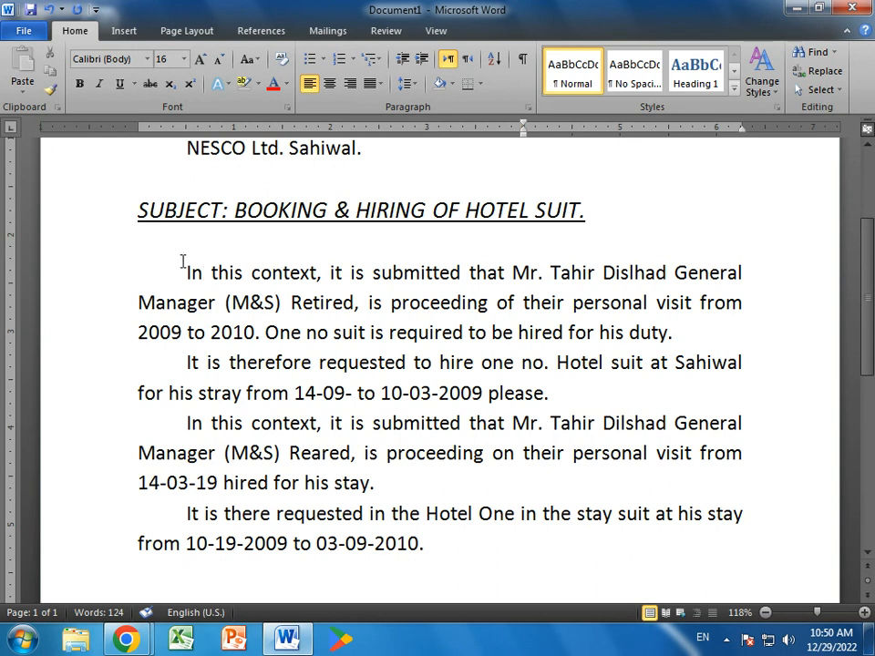
Step: Set the line spacing of all four body paragraphs, from "In this context" to "03-09-2010.", to 1.5
drag(185, 271, 508, 547)
scroll(429, 491, down, 10)
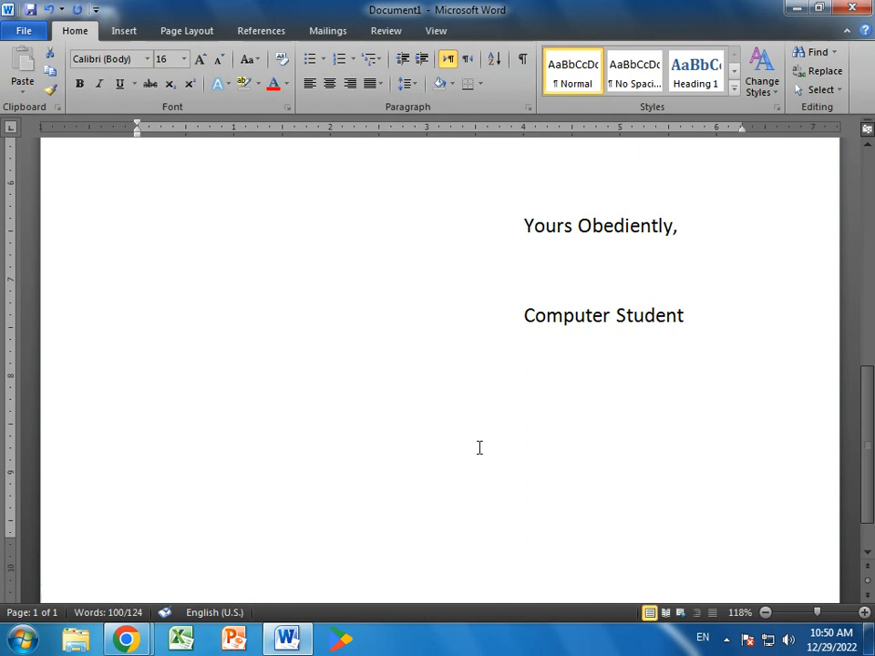
scroll(485, 495, up, 9)
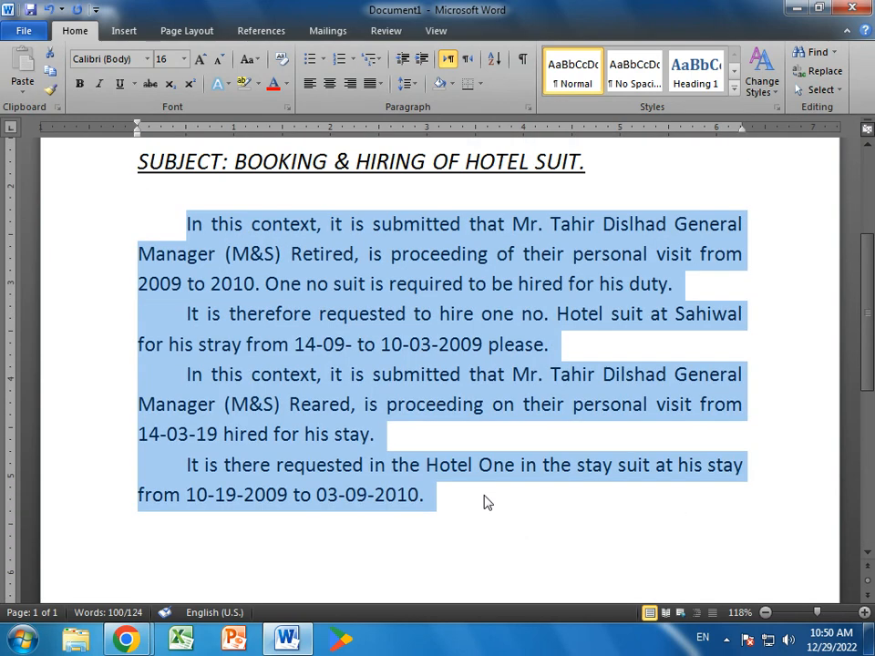
click(407, 83)
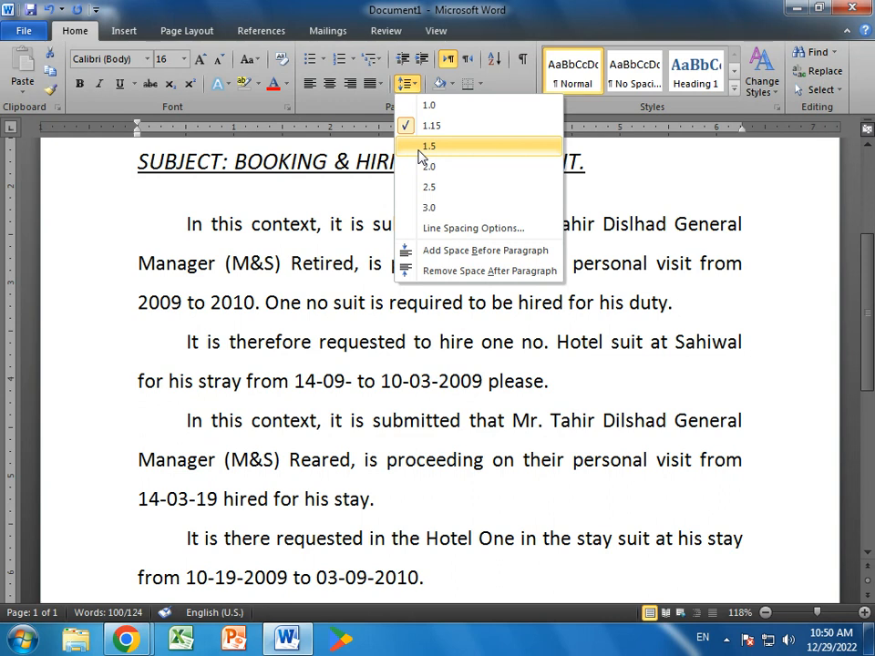
click(428, 146)
click(470, 324)
Step: Check how the letter with 1.5 line spacing fits on the page down to the signature
scroll(470, 367, down, 3)
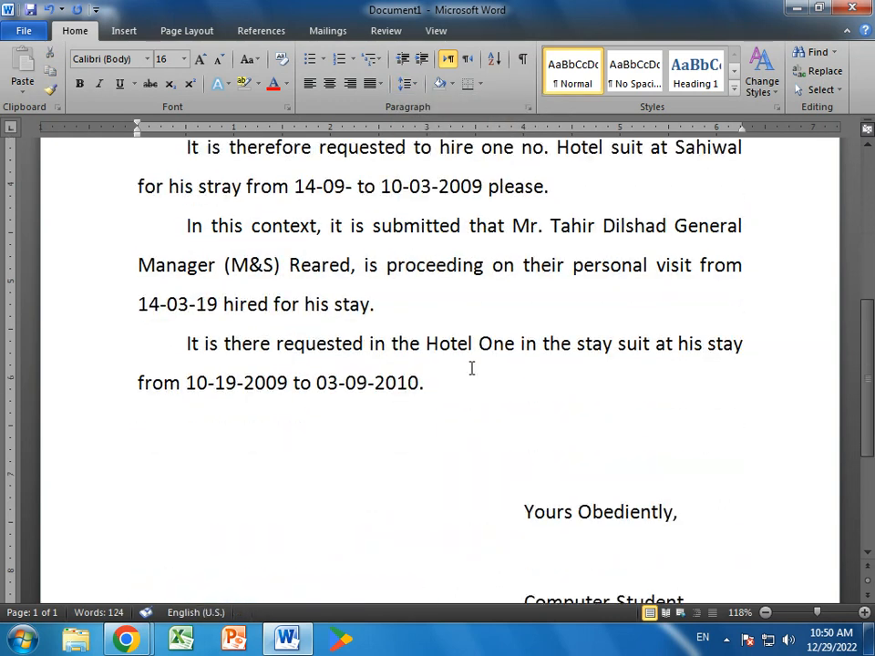
scroll(470, 408, up, 2)
scroll(471, 413, up, 5)
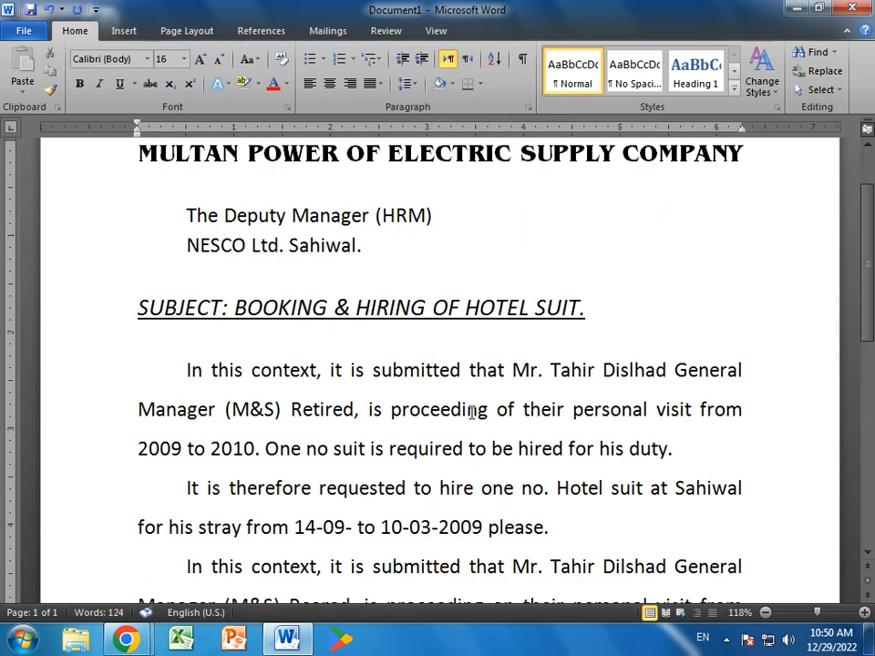
scroll(470, 412, down, 8)
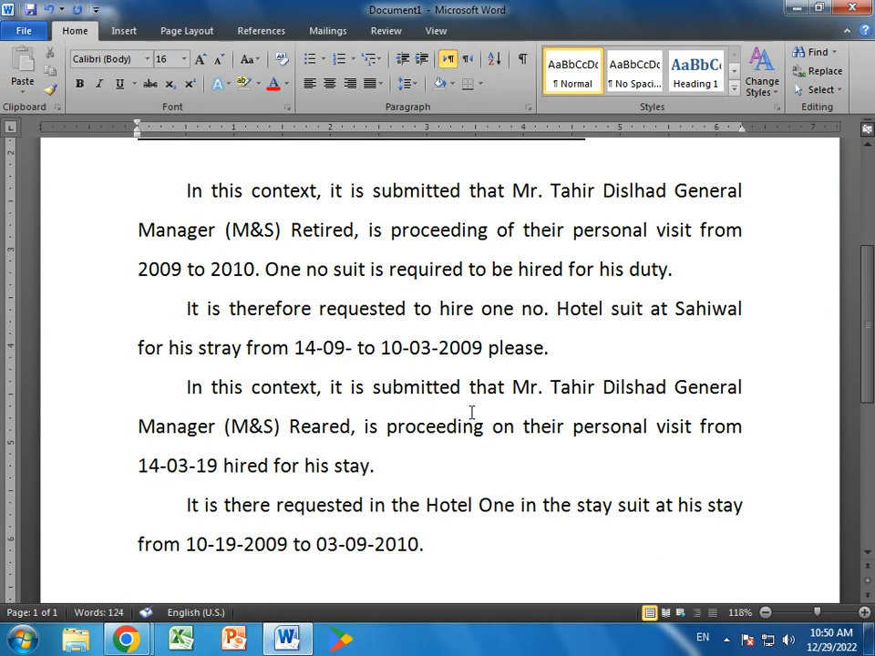
click(471, 413)
scroll(503, 485, down, 2)
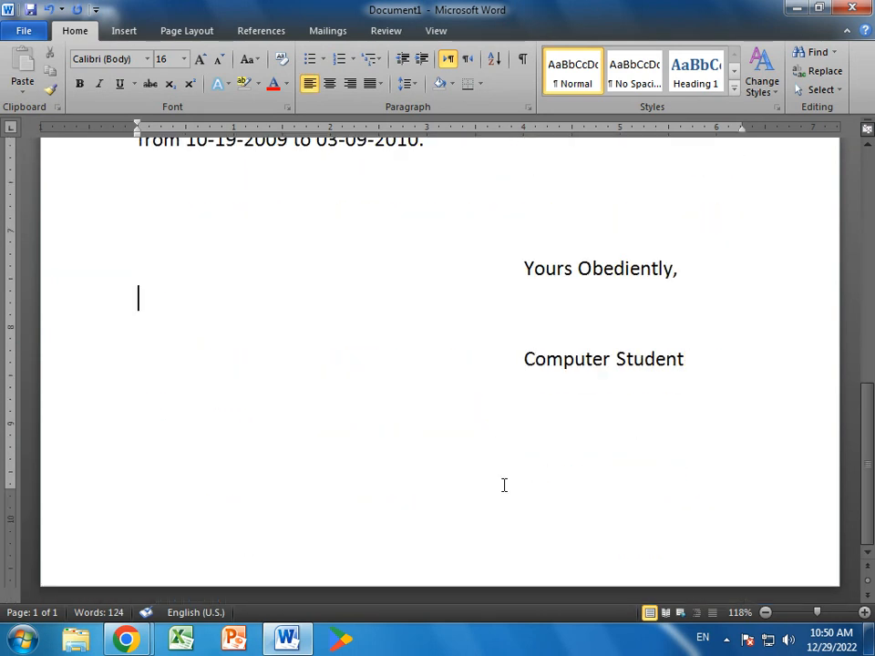
scroll(504, 484, up, 10)
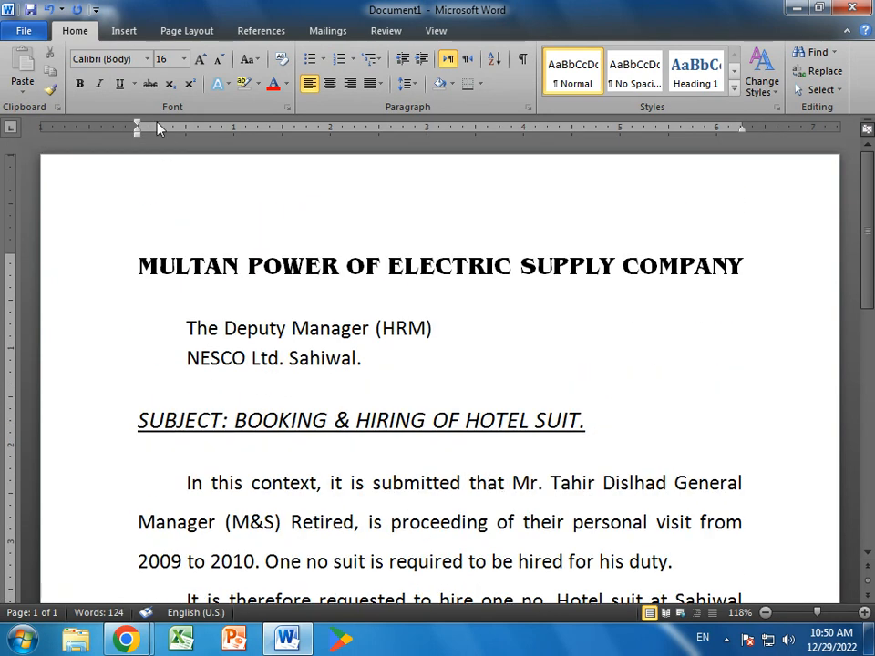
Step: Start saving the document as a Word Document and enter "Assignment 1" as the file name
click(30, 9)
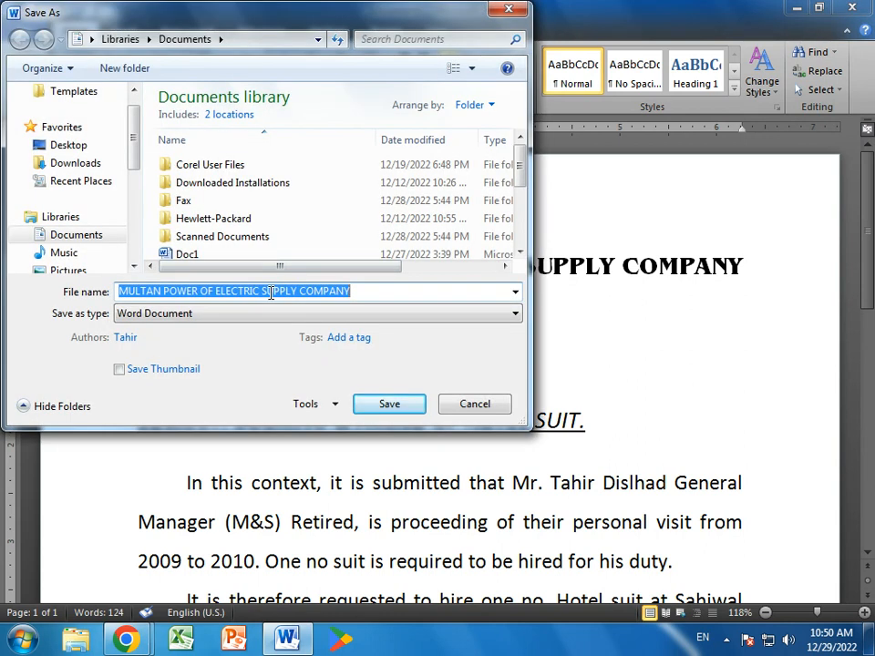
text(Assig)
text(nmnt)
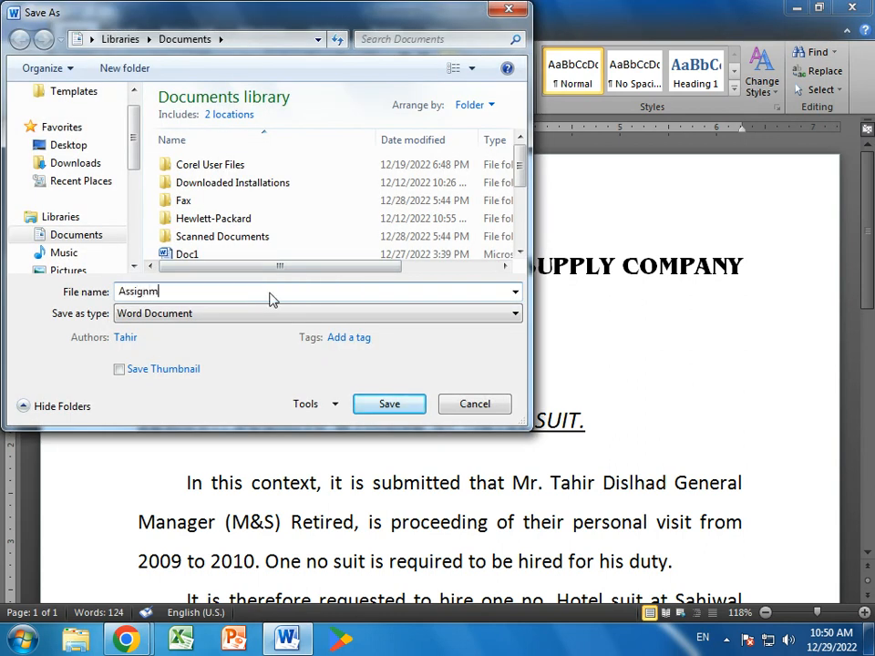
key(BackSpace)
text(ent 1)
Step: Browse the available save locations and choose Local Disk (C:) for the document
click(75, 146)
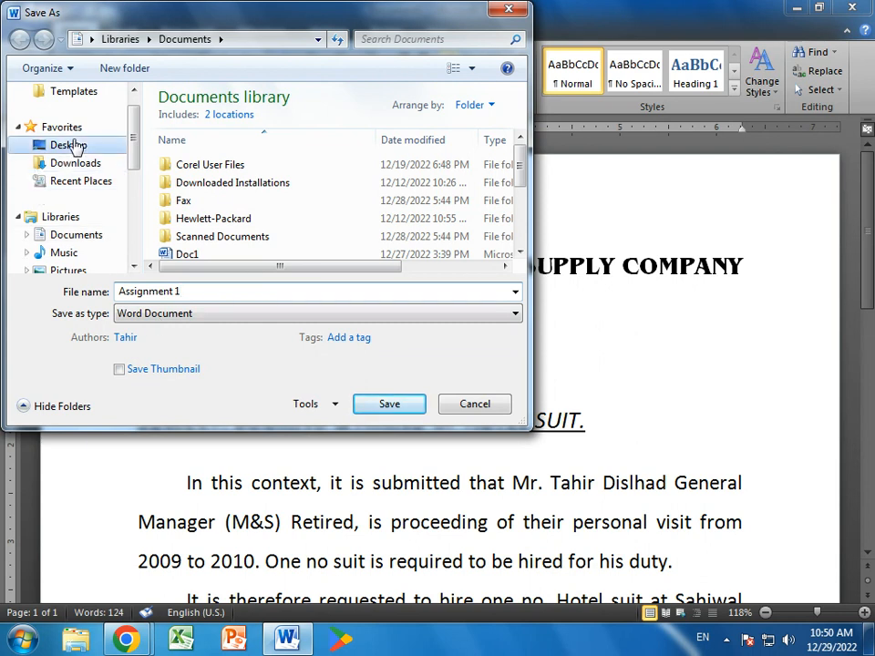
drag(133, 147, 138, 224)
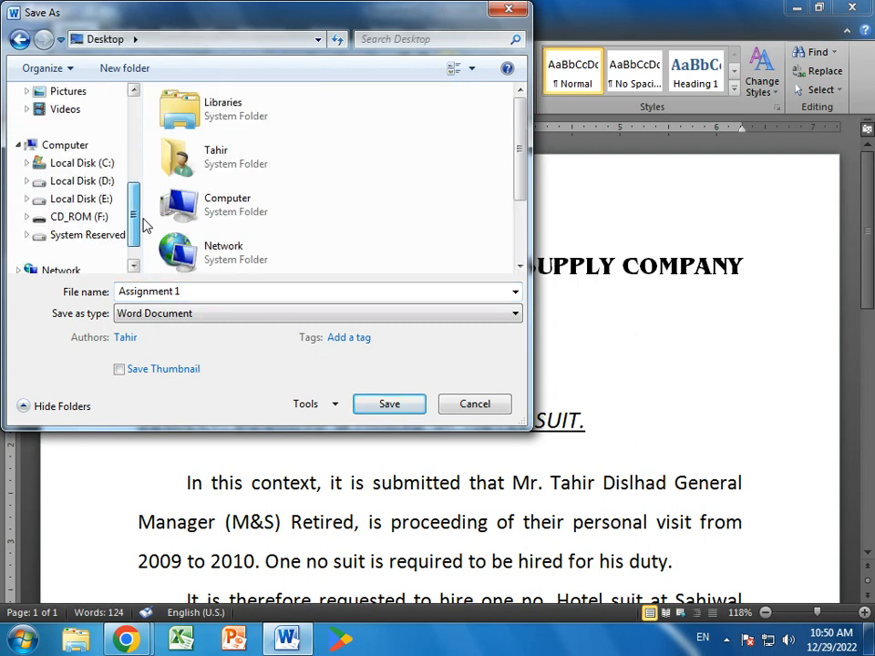
click(98, 202)
click(107, 181)
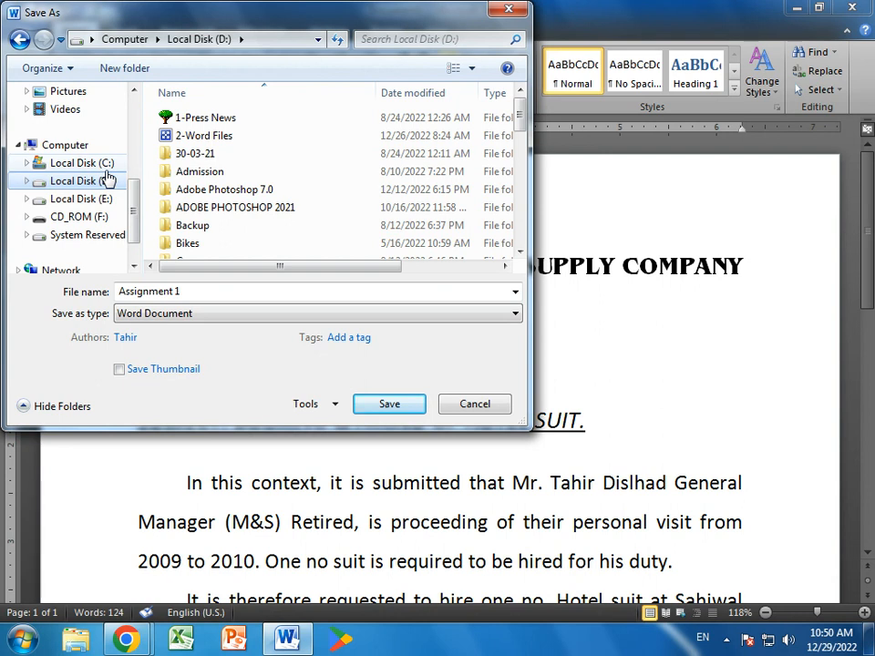
click(103, 165)
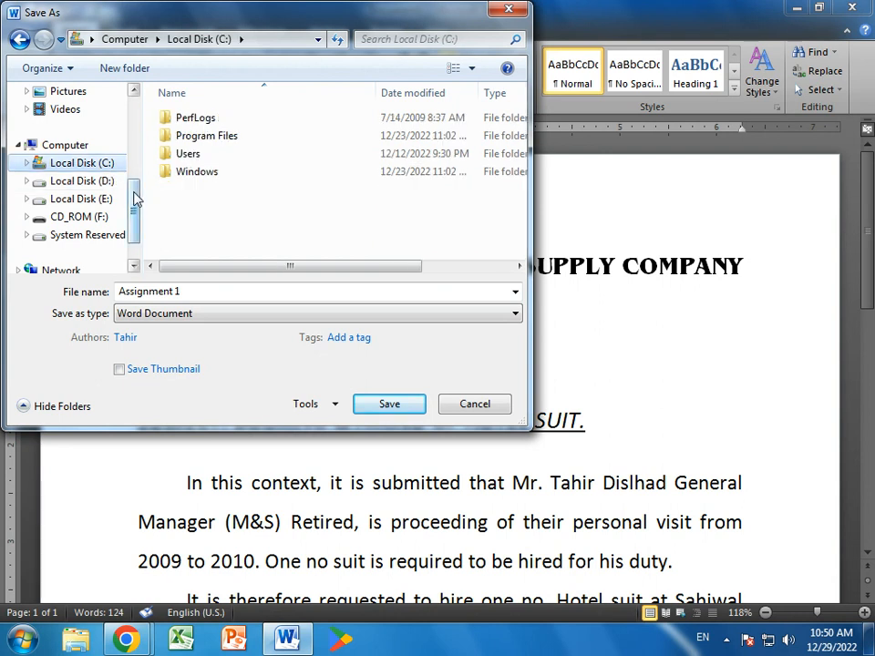
Step: Create a new folder named "Word Assignment" on Local Disk (C:)
click(125, 71)
text(Ass)
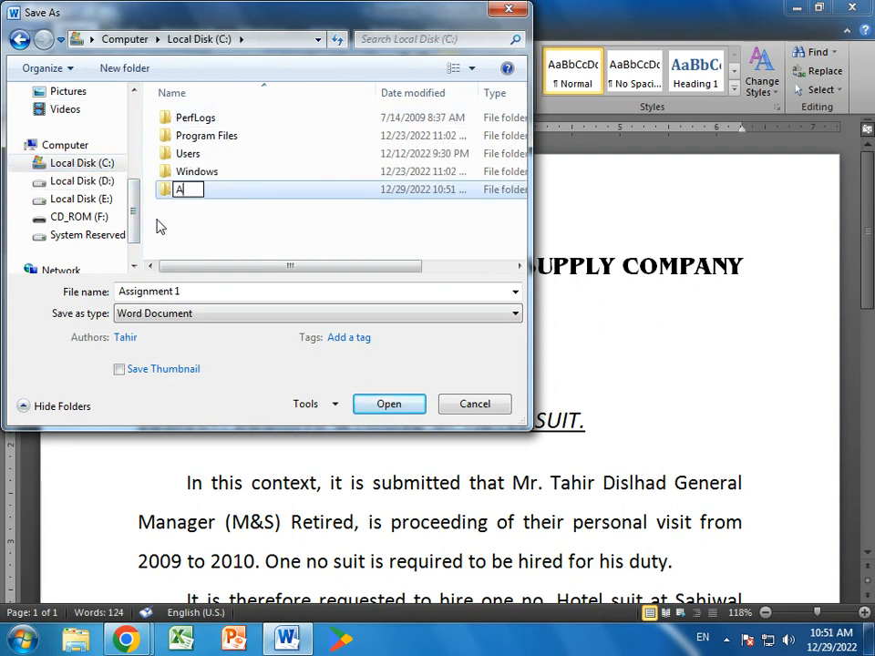
key(BackSpace)
key(BackSpace)
key(BackSpace)
text(Word Assign)
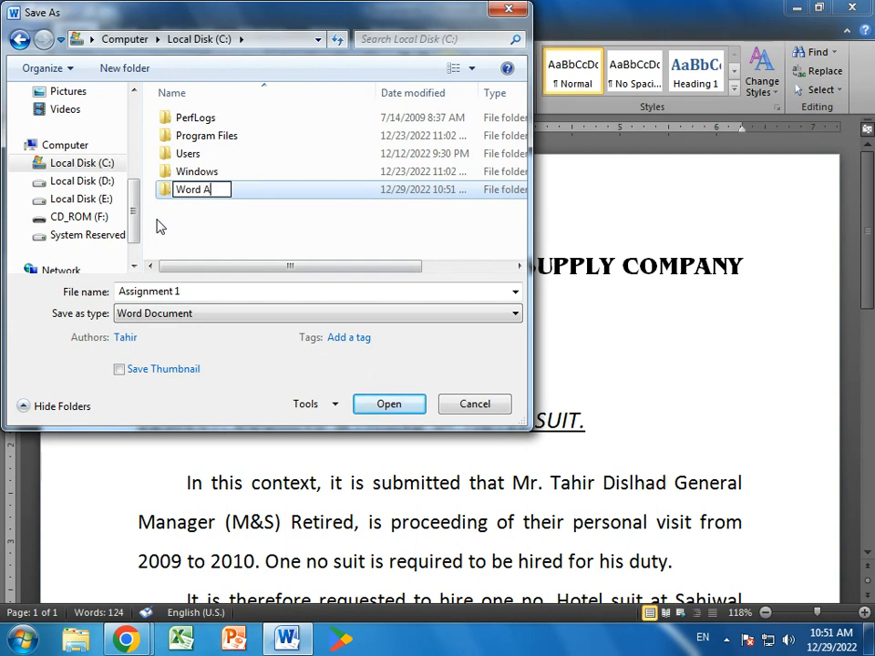
text(ment)
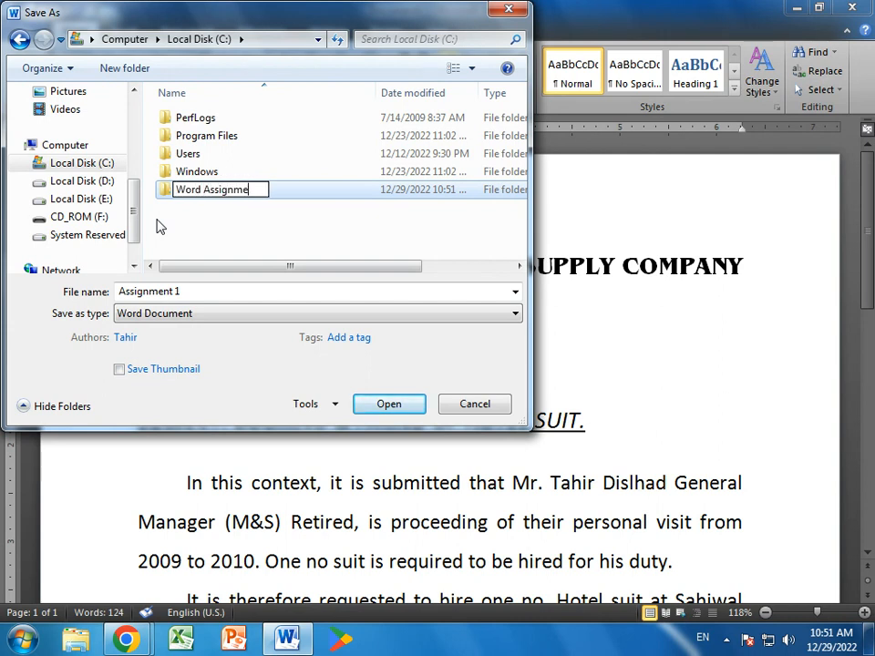
click(262, 208)
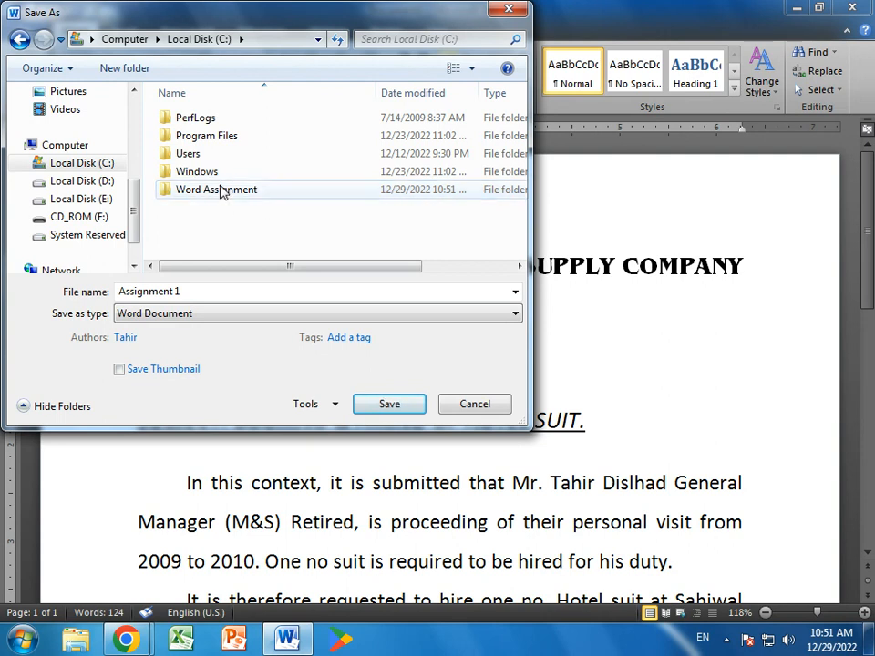
Step: Save the document as "Assignment 1" inside the "Word Assignment" folder
double_click(224, 190)
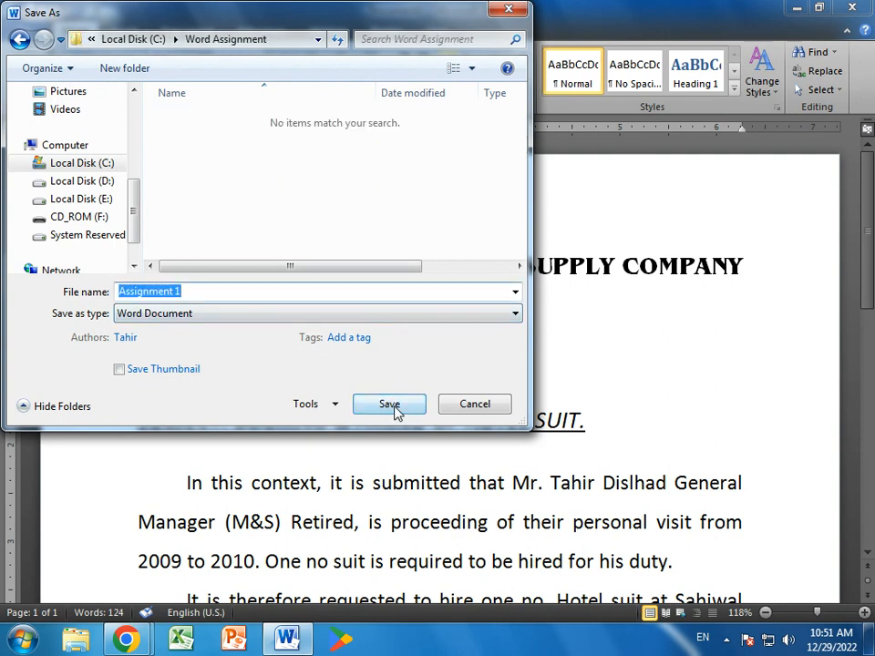
click(390, 407)
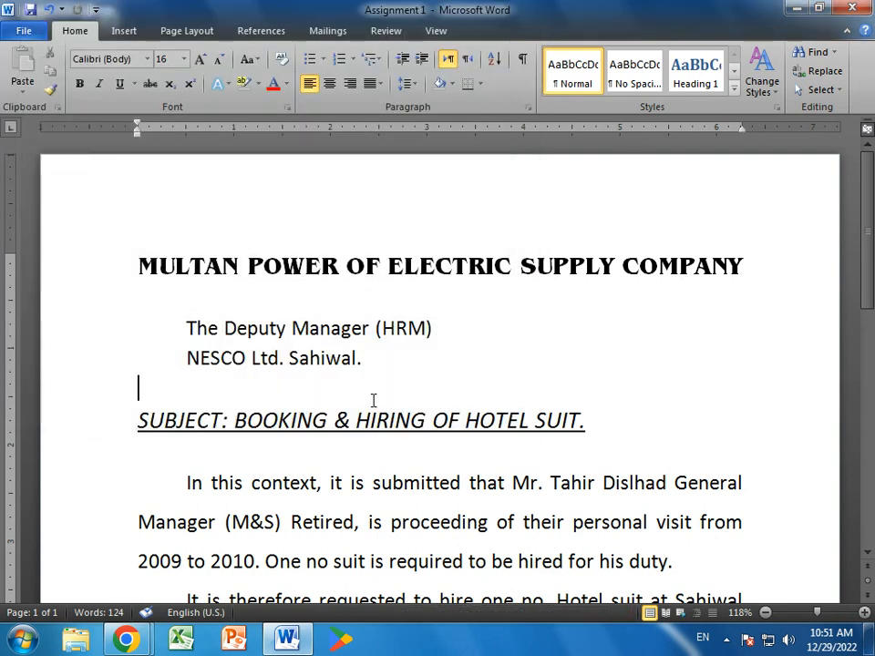
Step: Start saving a copy, create and open a folder named "dfsaf" on Local Disk (C:), and cancel the save
click(24, 30)
click(55, 82)
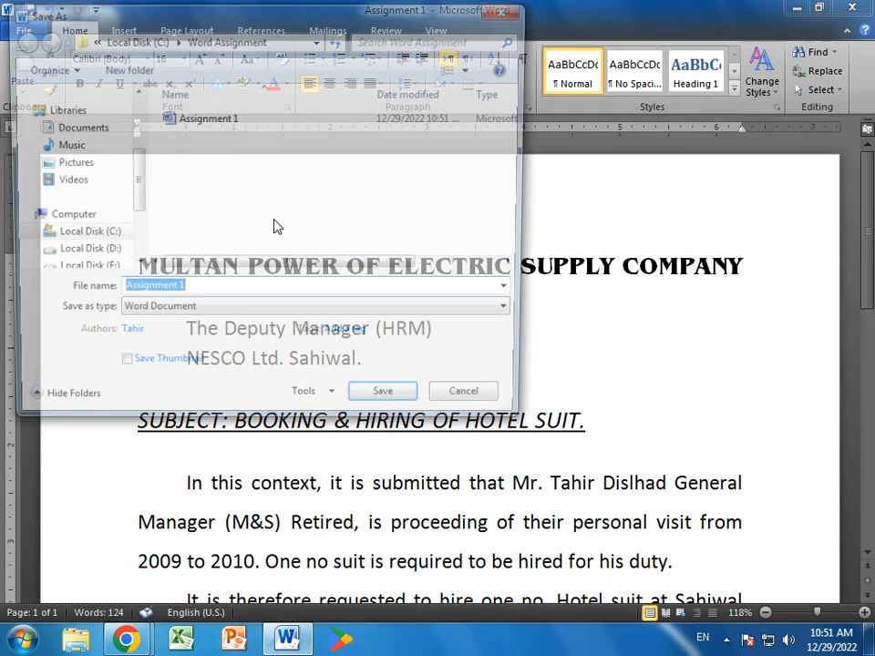
click(107, 239)
click(108, 268)
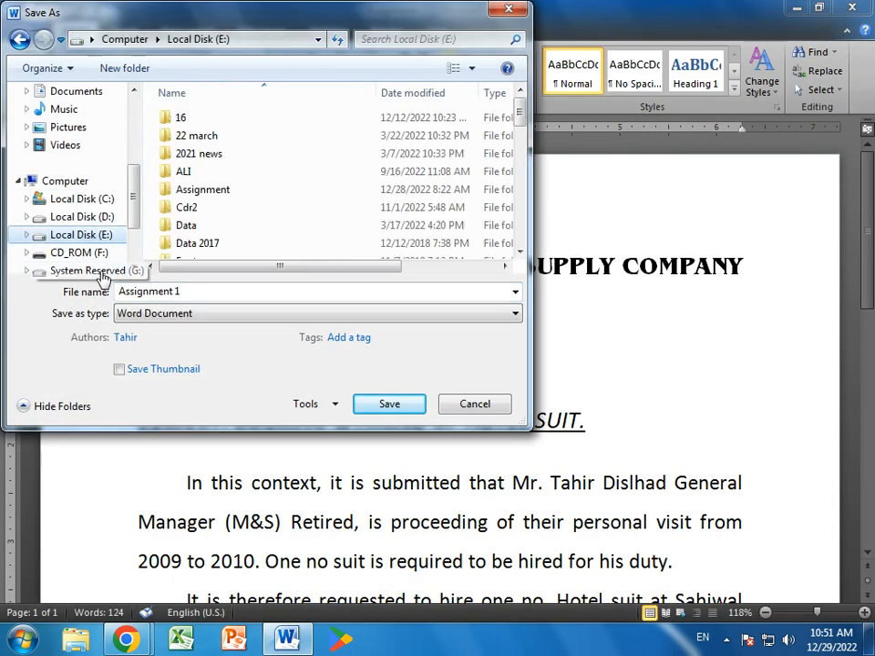
click(114, 200)
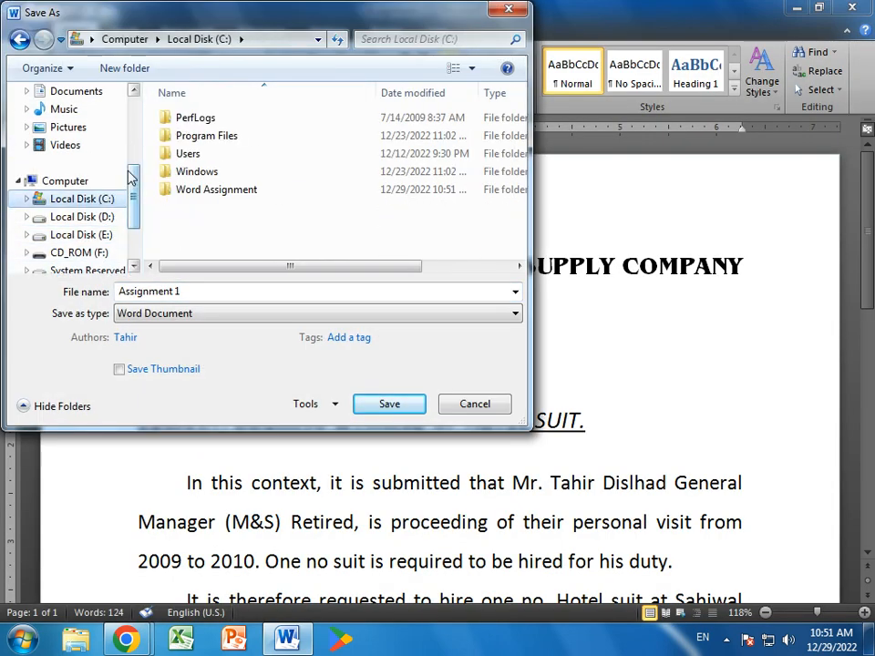
drag(138, 188, 139, 128)
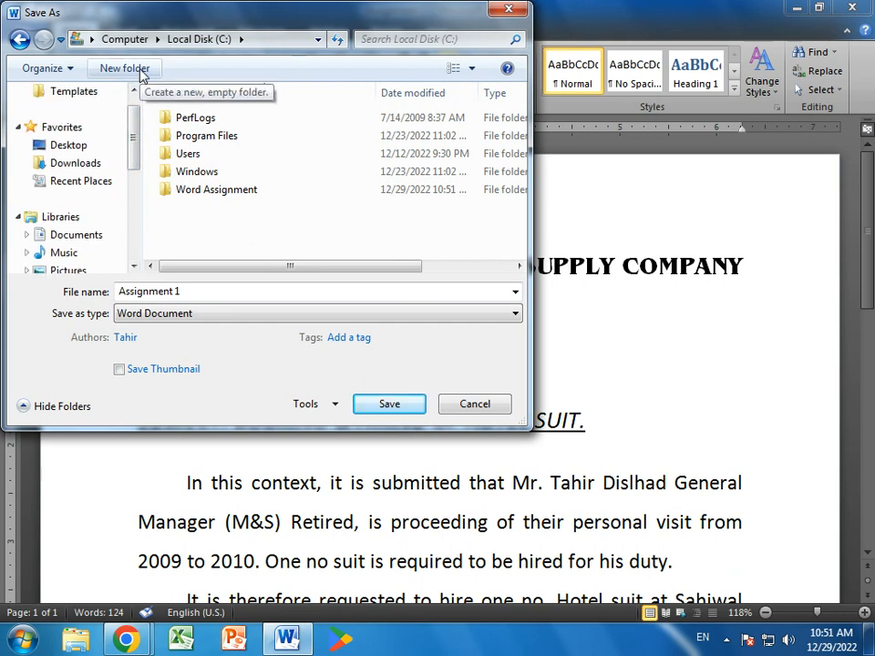
click(124, 68)
text(dfsaf)
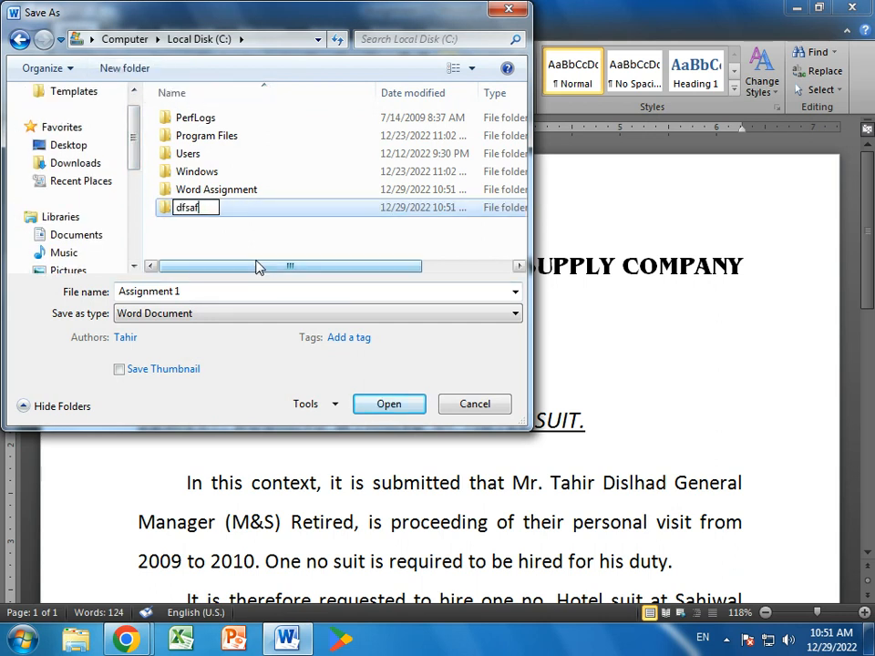
key(Return)
double_click(180, 208)
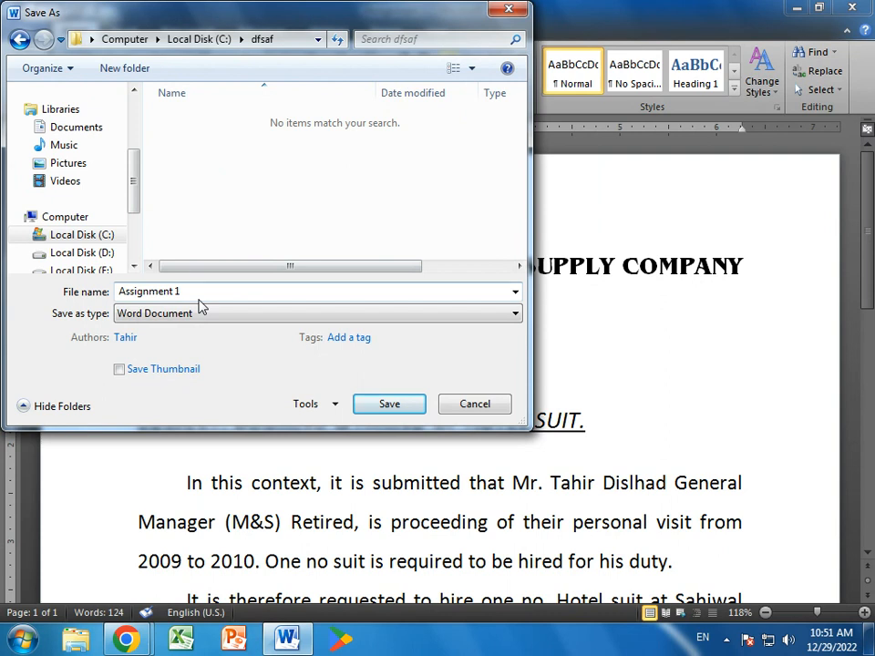
click(488, 404)
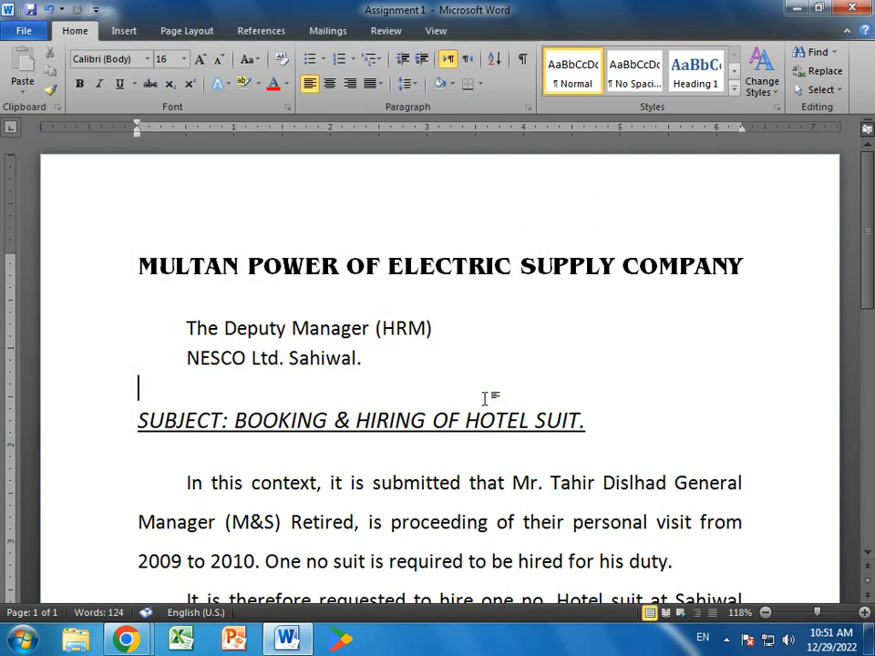
Step: Make the subject line "SUBJECT: BOOKING & HIRING OF HOTEL SUIT." bold
scroll(486, 398, down, 12)
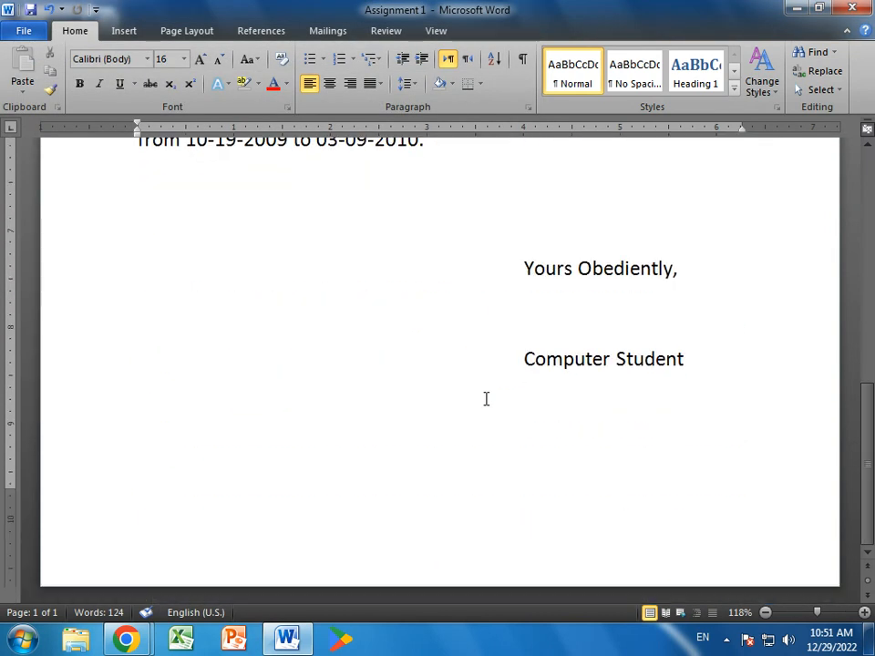
scroll(485, 398, up, 12)
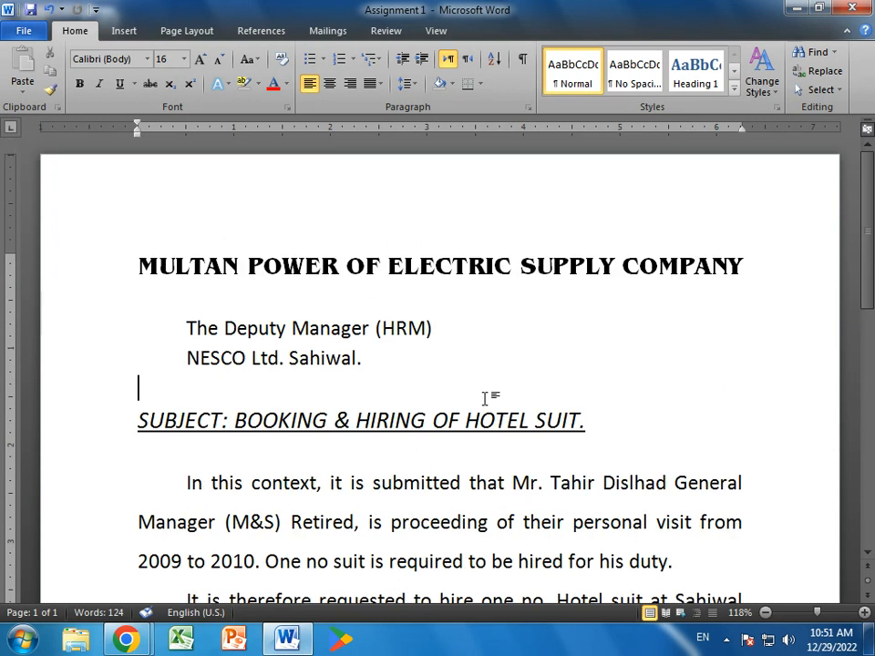
scroll(485, 398, down, 12)
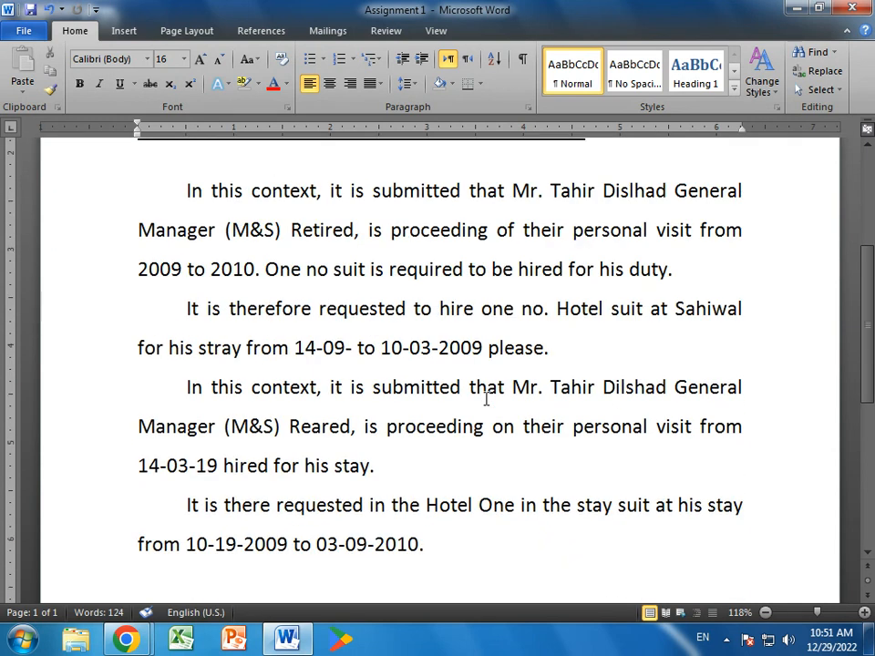
scroll(486, 398, up, 10)
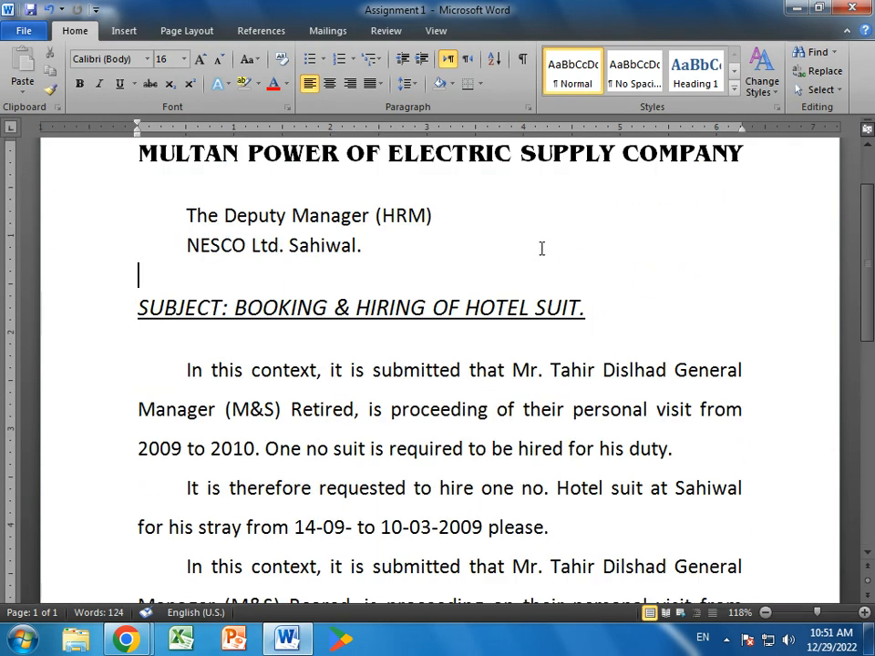
triple_click(167, 307)
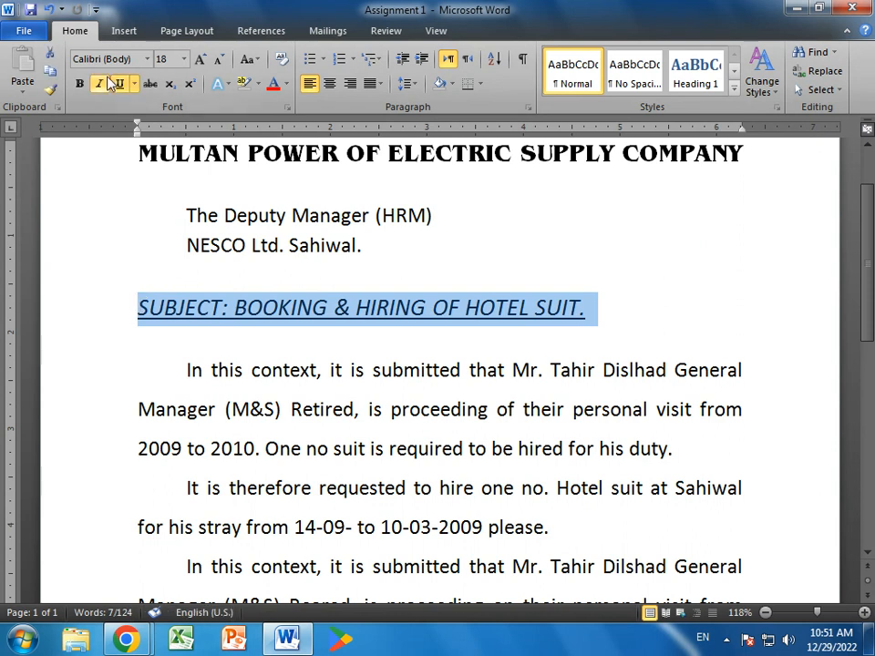
click(80, 83)
click(346, 412)
Step: Make the closing line "Yours Obediently," above the signature bold
scroll(346, 428, down, 5)
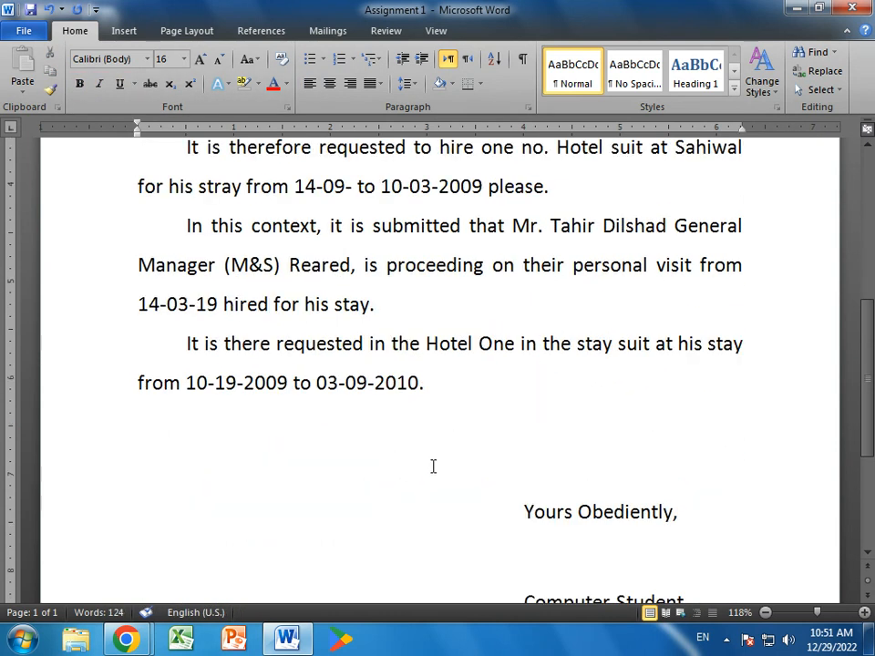
click(691, 413)
drag(692, 414, 552, 414)
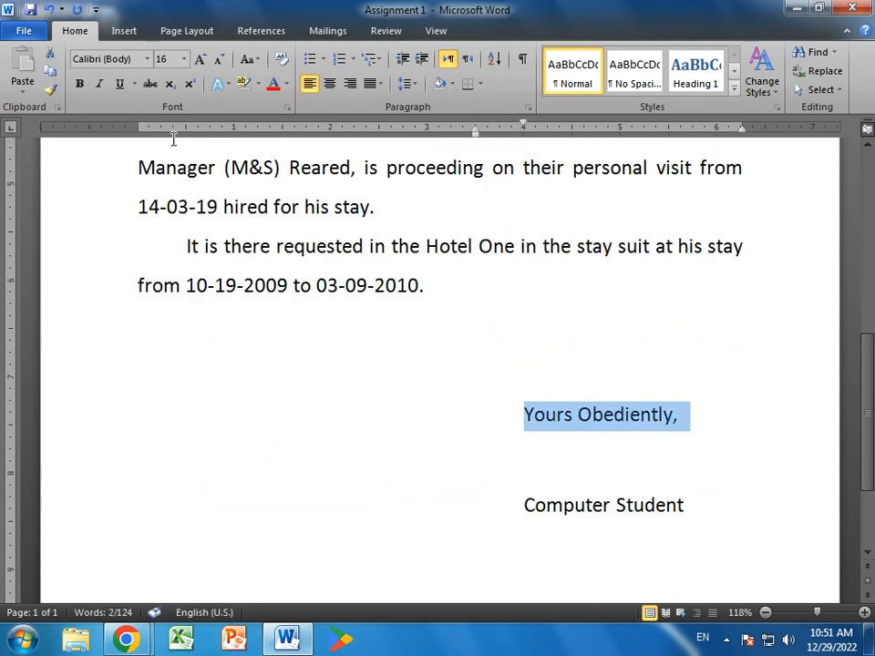
click(79, 83)
click(380, 363)
Step: Save the changes to the existing "Assignment 1" document
scroll(380, 362, up, 10)
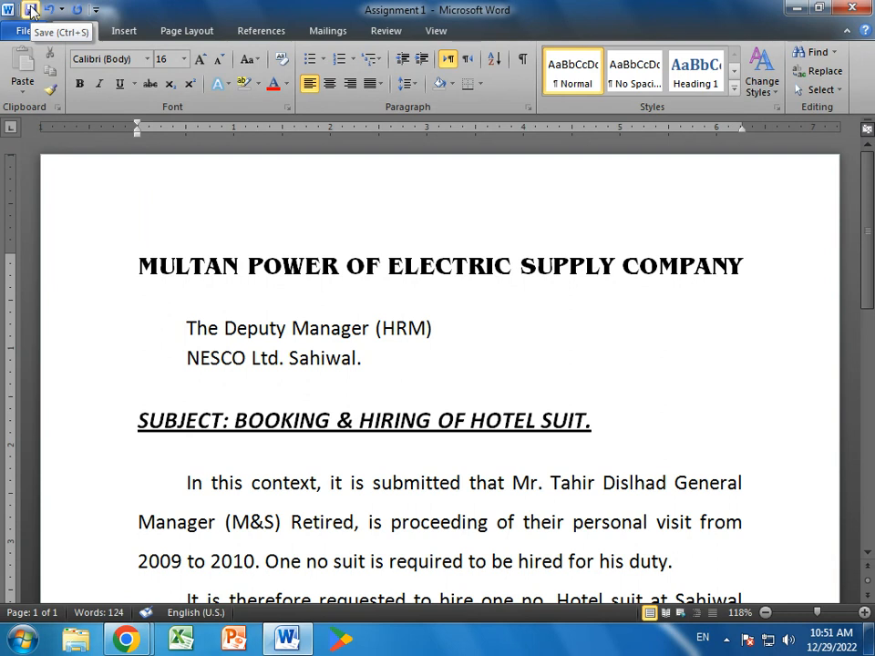
click(31, 11)
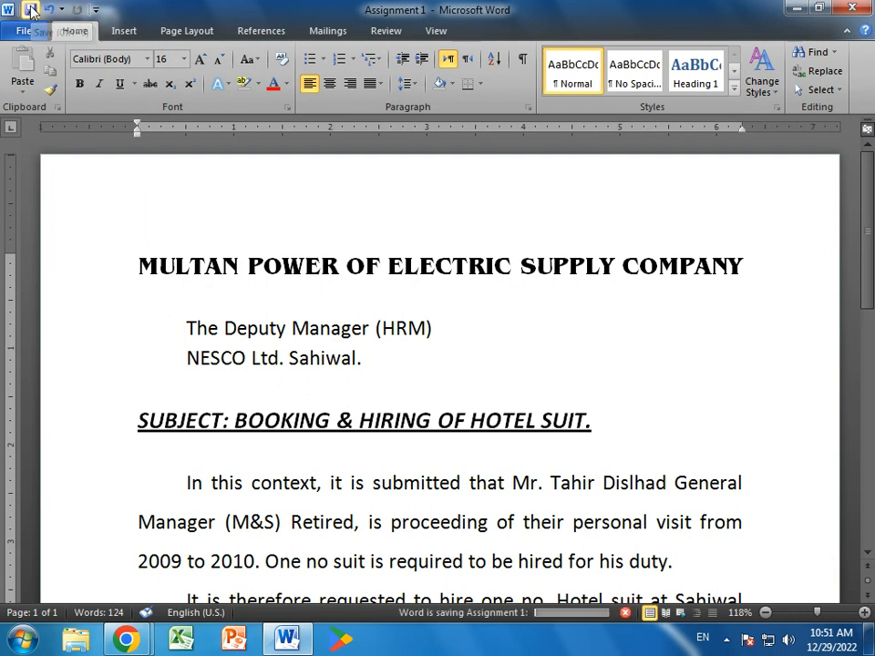
click(27, 30)
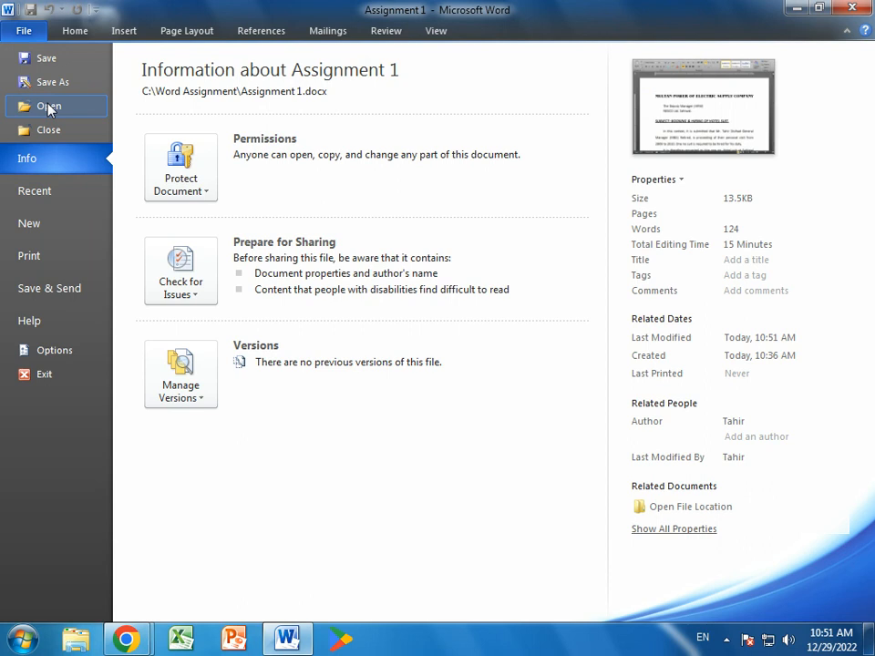
click(46, 60)
Step: Review the finished letter from the company heading through the body paragraphs to the signature
scroll(465, 337, down, 10)
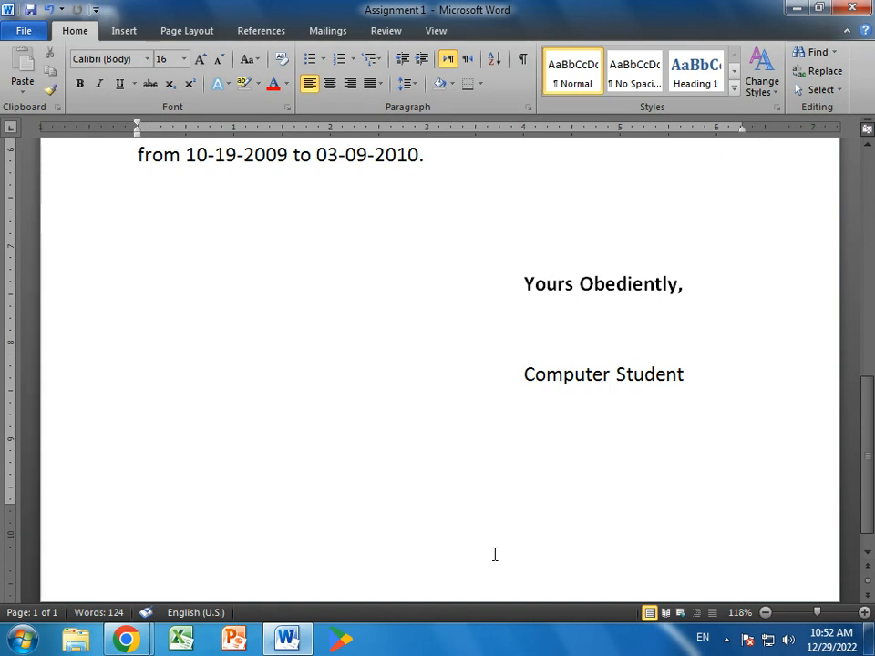
scroll(496, 611, up, 14)
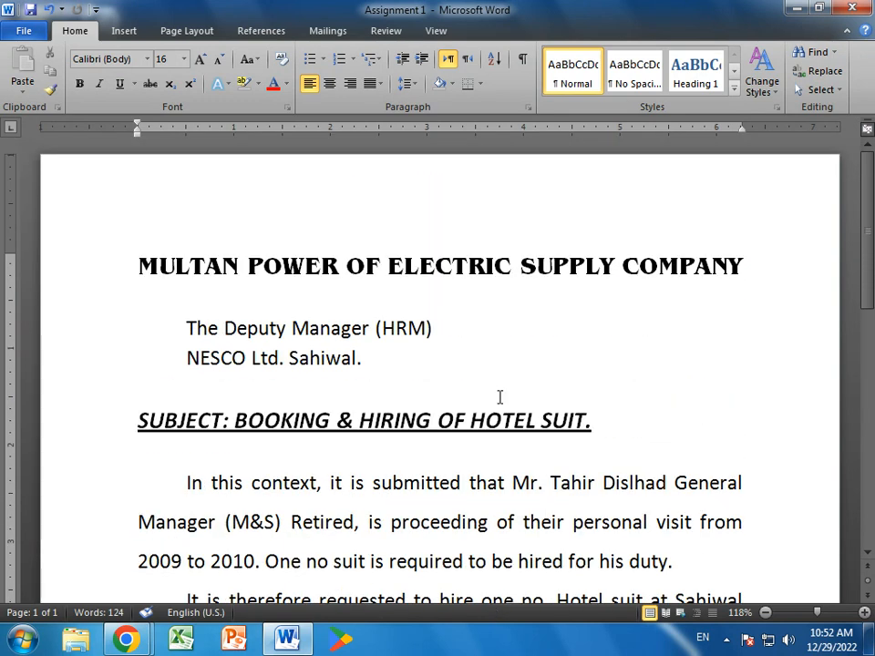
click(415, 366)
scroll(409, 505, down, 14)
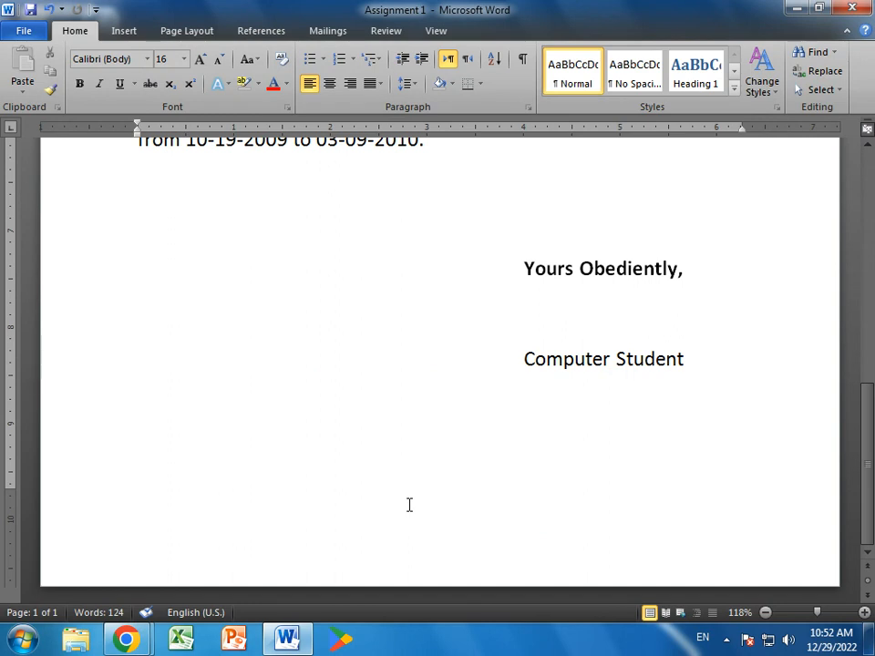
scroll(409, 505, up, 14)
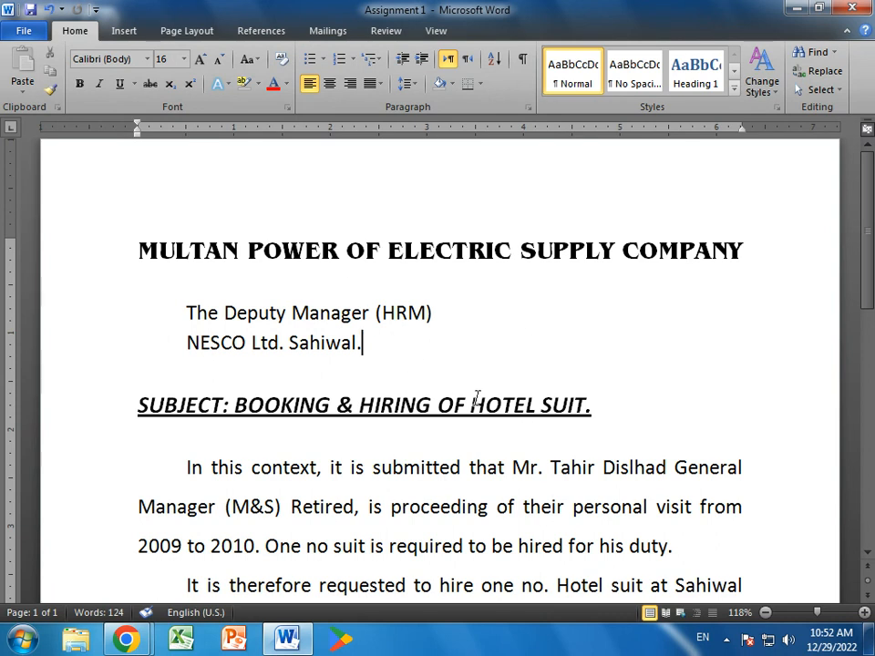
scroll(383, 368, down, 9)
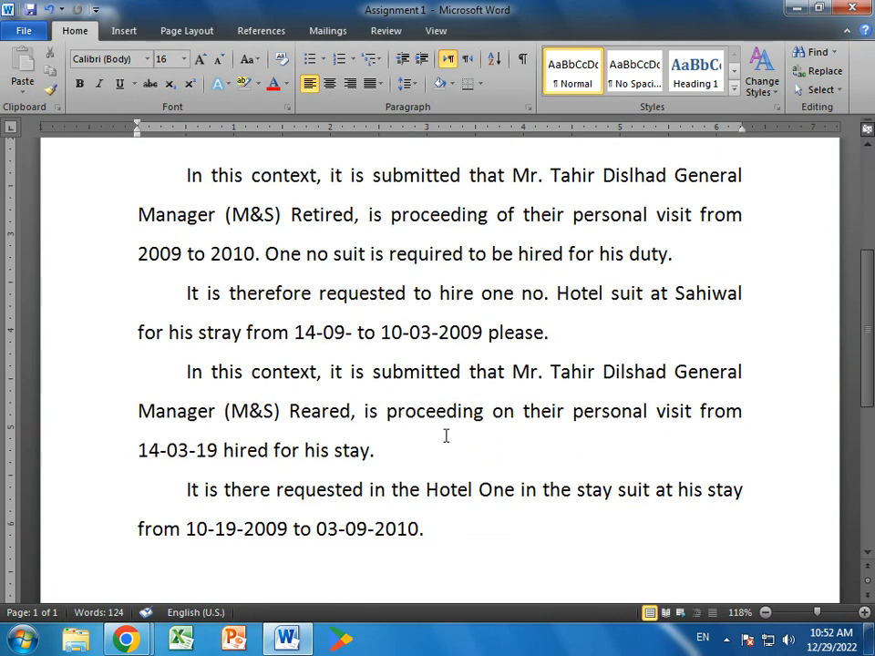
scroll(446, 435, down, 3)
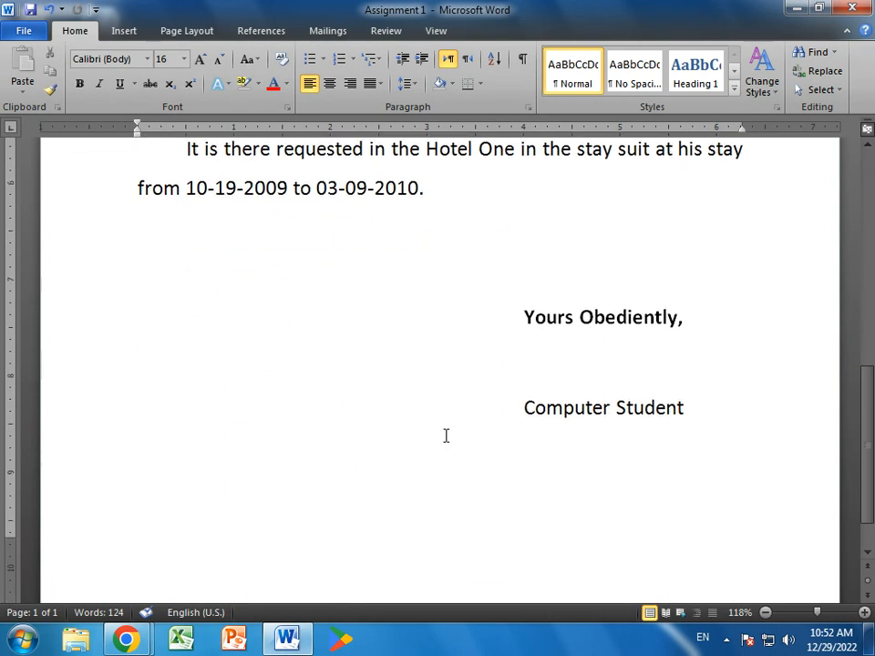
scroll(446, 436, down, 1)
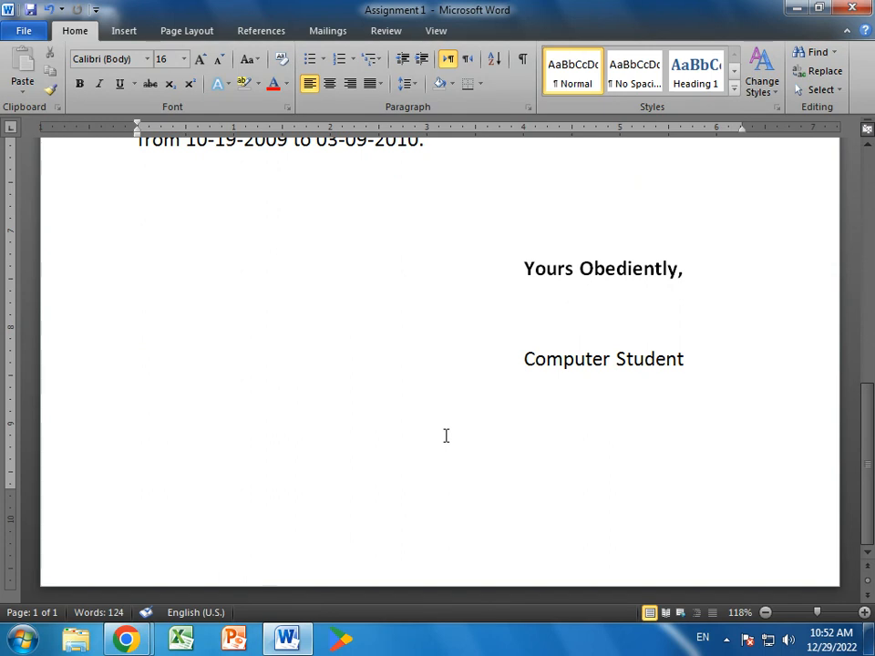
scroll(445, 435, up, 15)
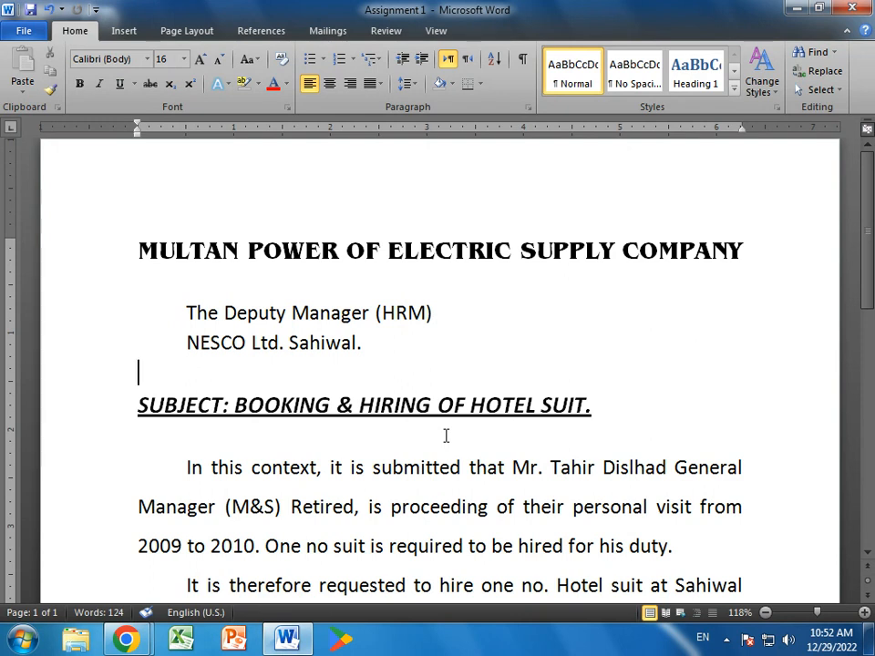
Step: Preview how the letter prints on A4 portrait, and close the document together with the program
click(18, 29)
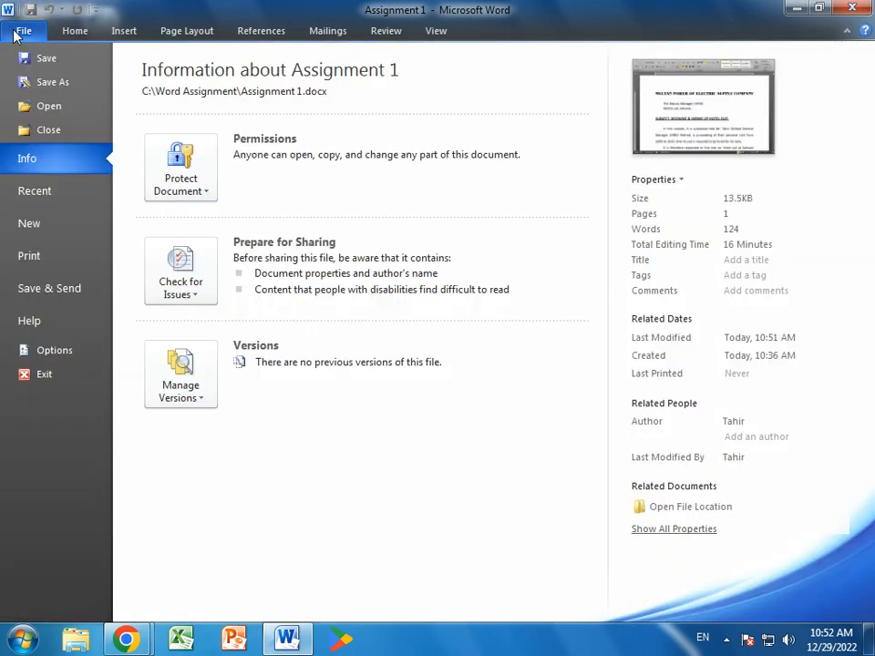
click(29, 256)
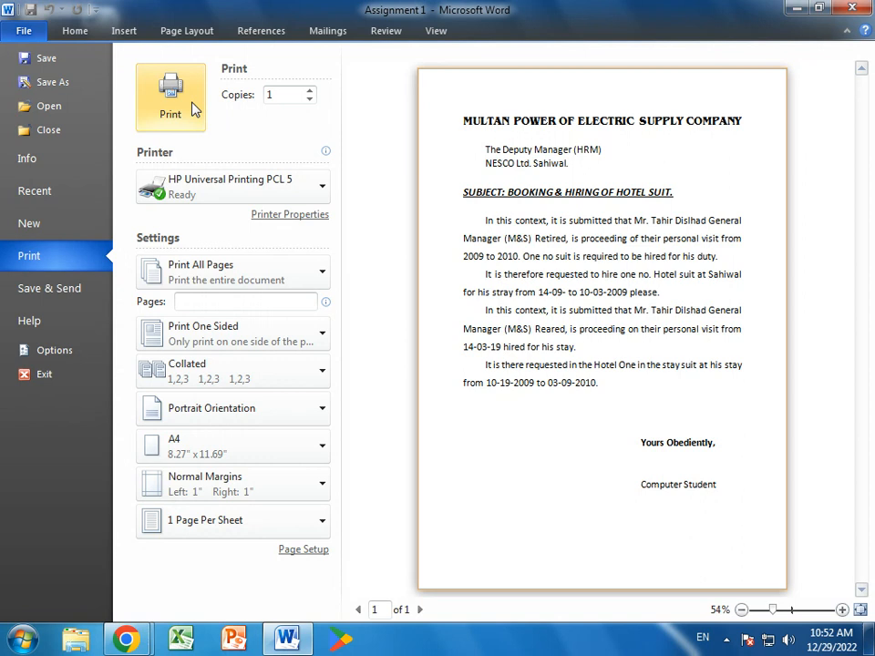
click(852, 8)
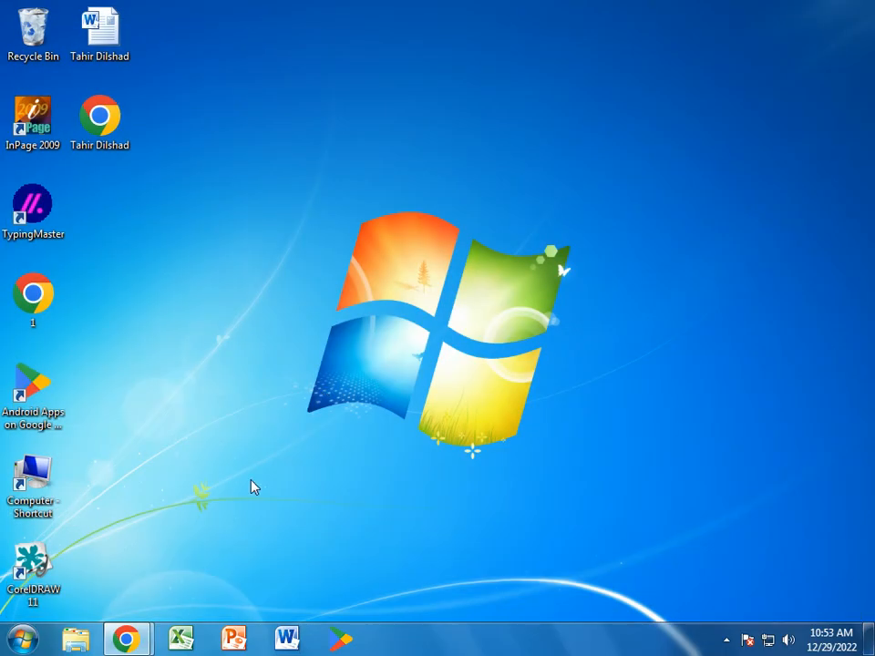
mouse_move(127, 638)
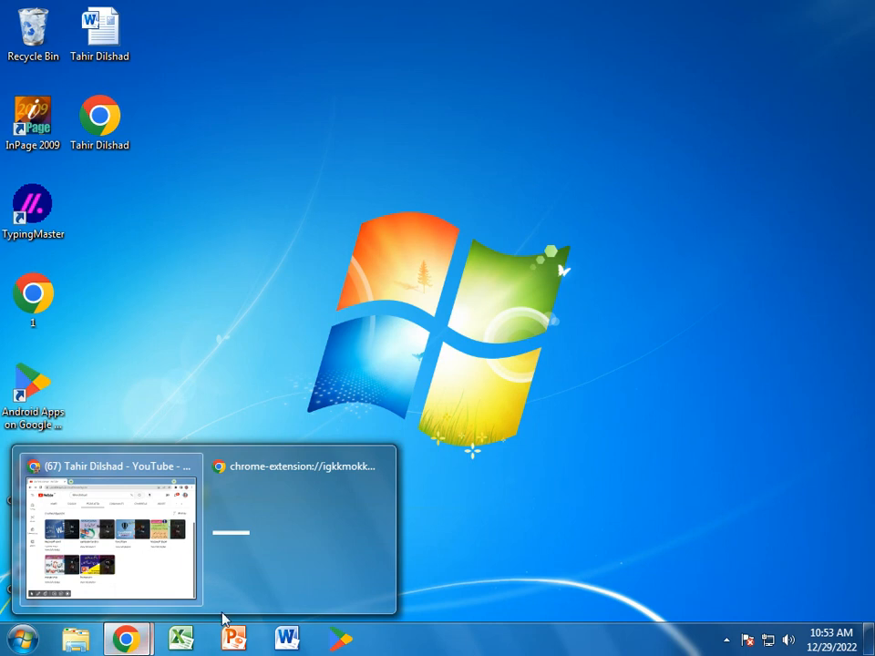
click(254, 597)
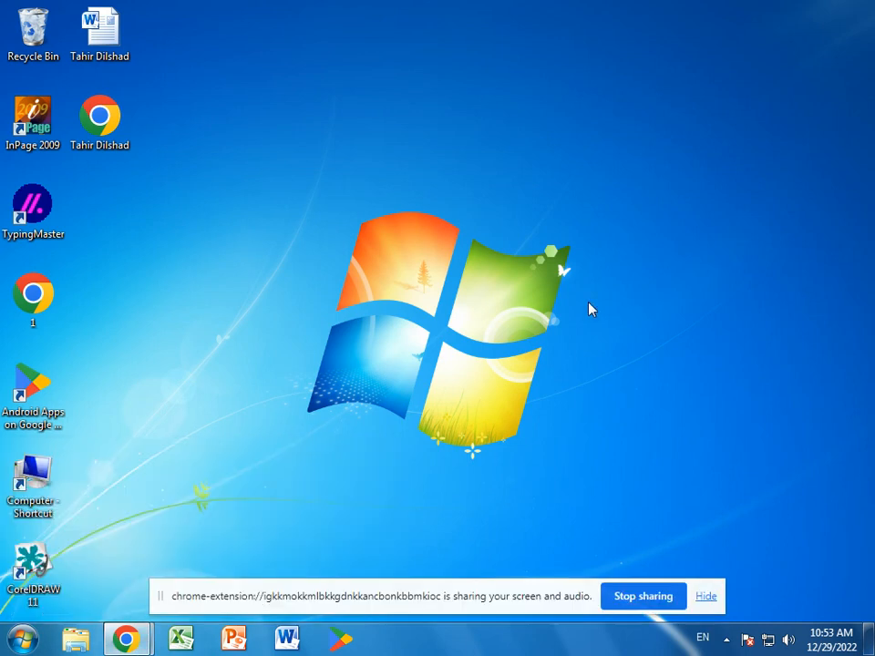